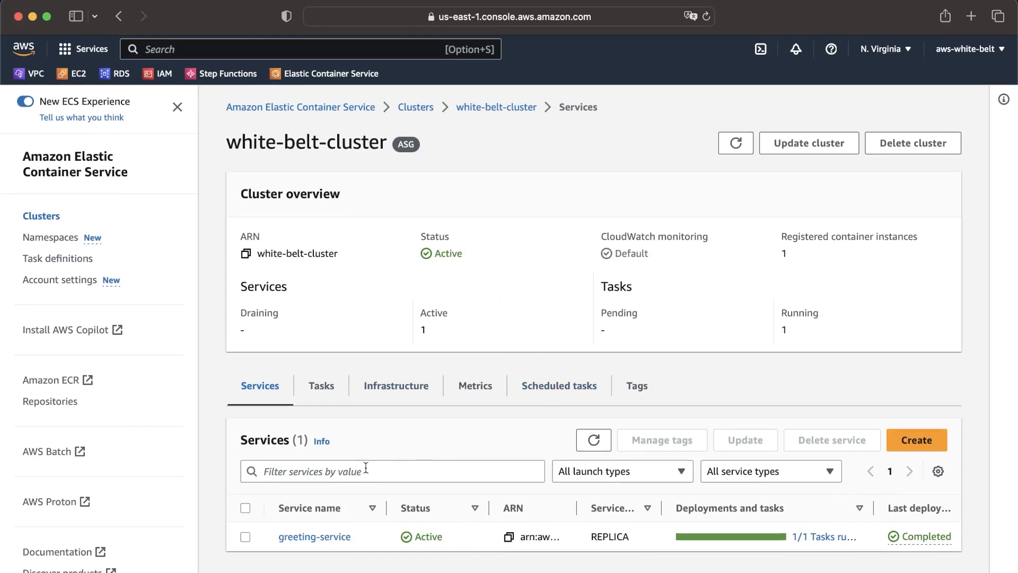
- Open the tasks of greeting-service and review the running task's details
{"action": "left_click", "coordinate": [303, 539]}
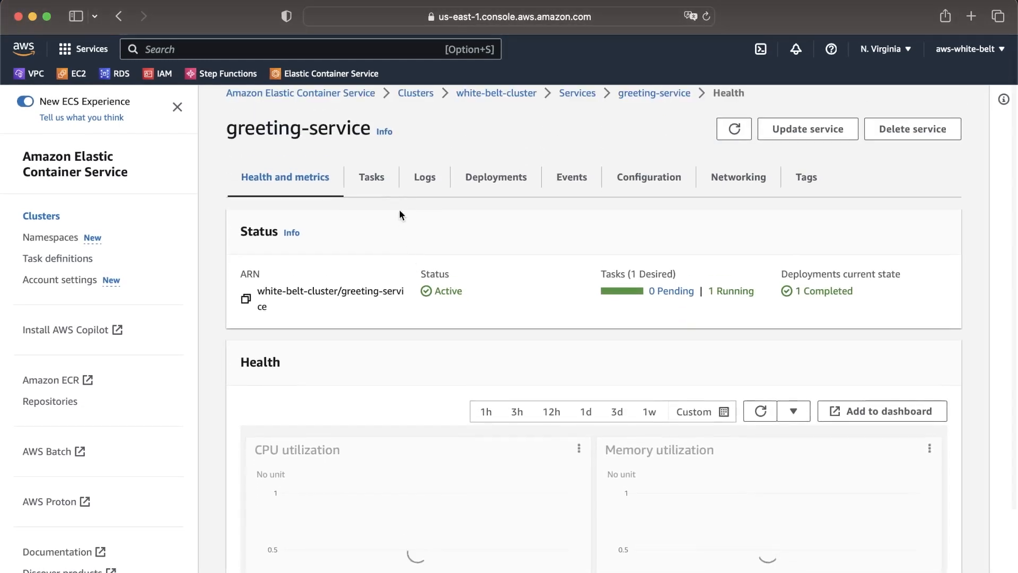
{"action": "left_click", "coordinate": [378, 194]}
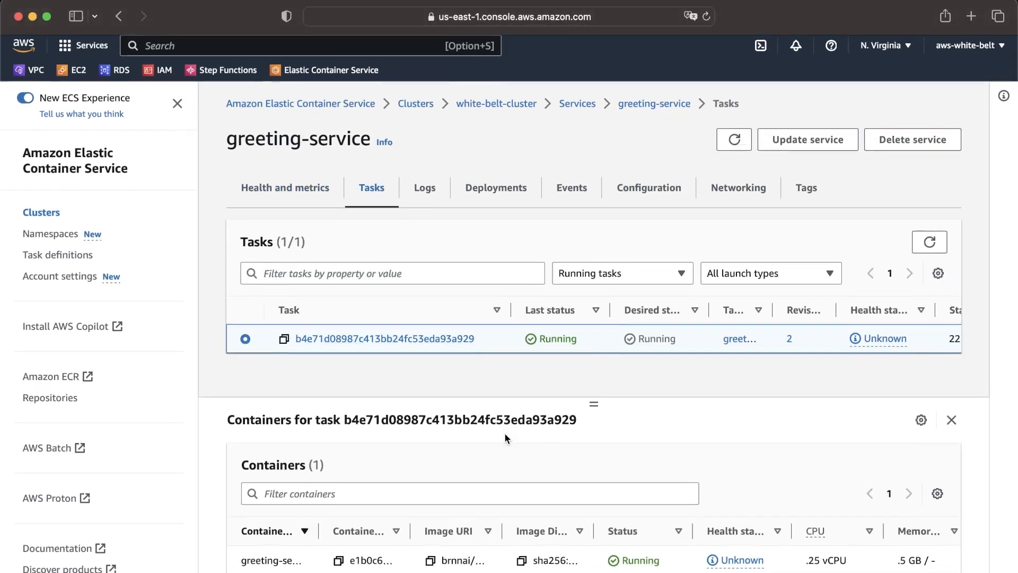
{"action": "scroll", "coordinate": [542, 561], "scroll_direction": "right", "scroll_amount": 1}
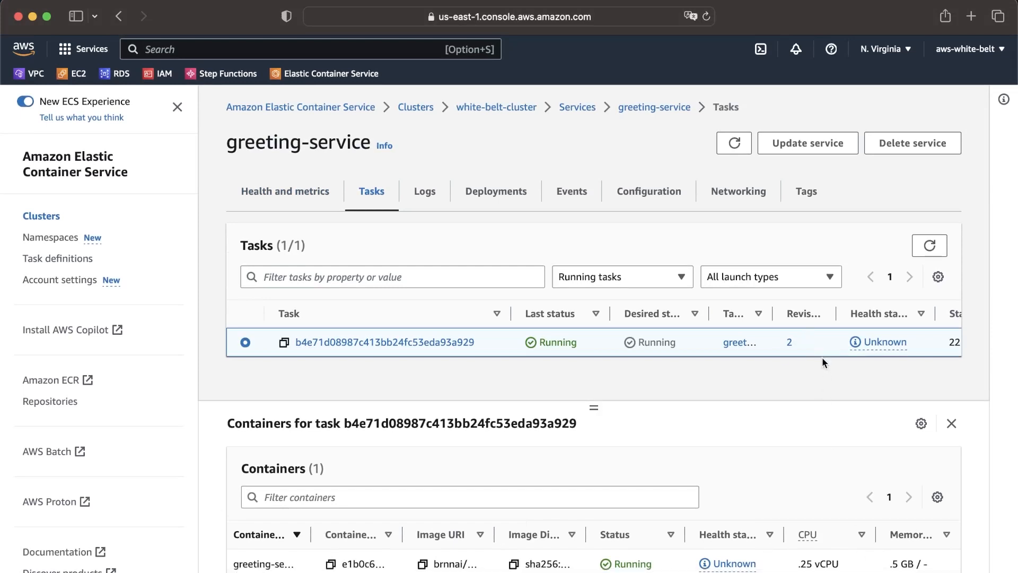
{"action": "scroll", "coordinate": [810, 336], "scroll_direction": "right", "scroll_amount": 5}
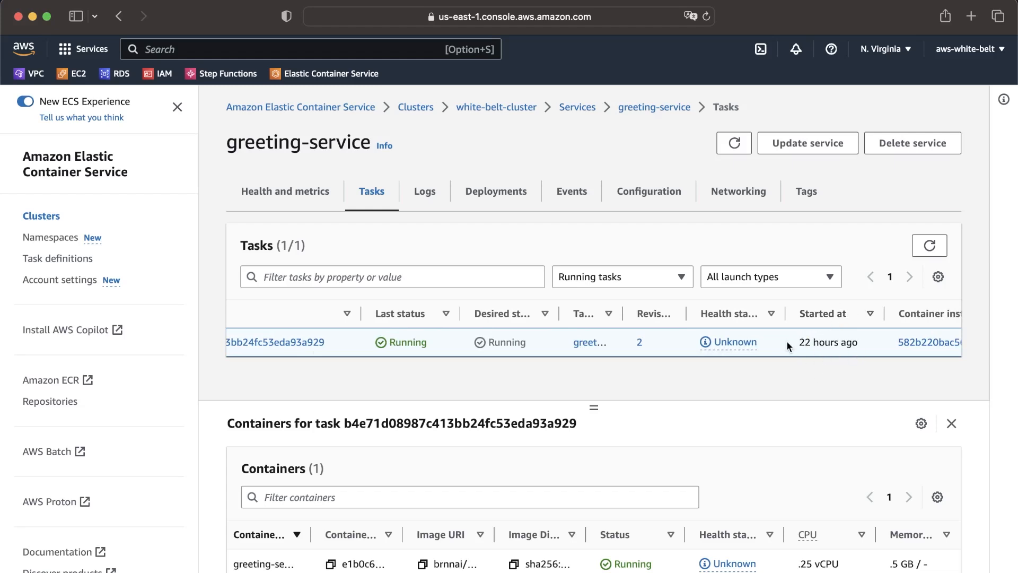
{"action": "scroll", "coordinate": [787, 340], "scroll_direction": "right", "scroll_amount": 5}
{"action": "scroll", "coordinate": [787, 341], "scroll_direction": "left", "scroll_amount": 6}
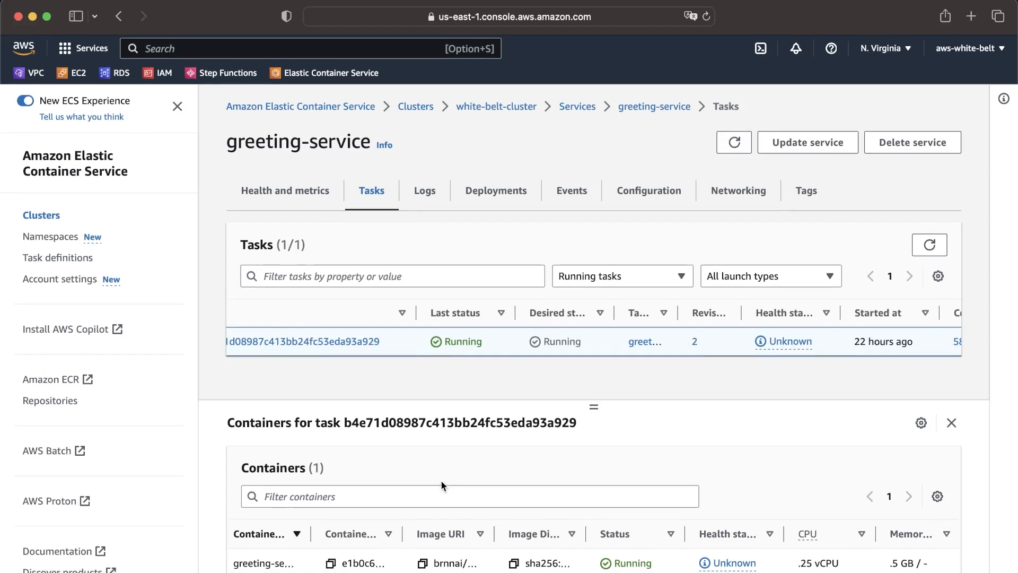
- Open the running task's container network bindings and copy the external address 54.198.205.218:32768
{"action": "left_click", "coordinate": [311, 342]}
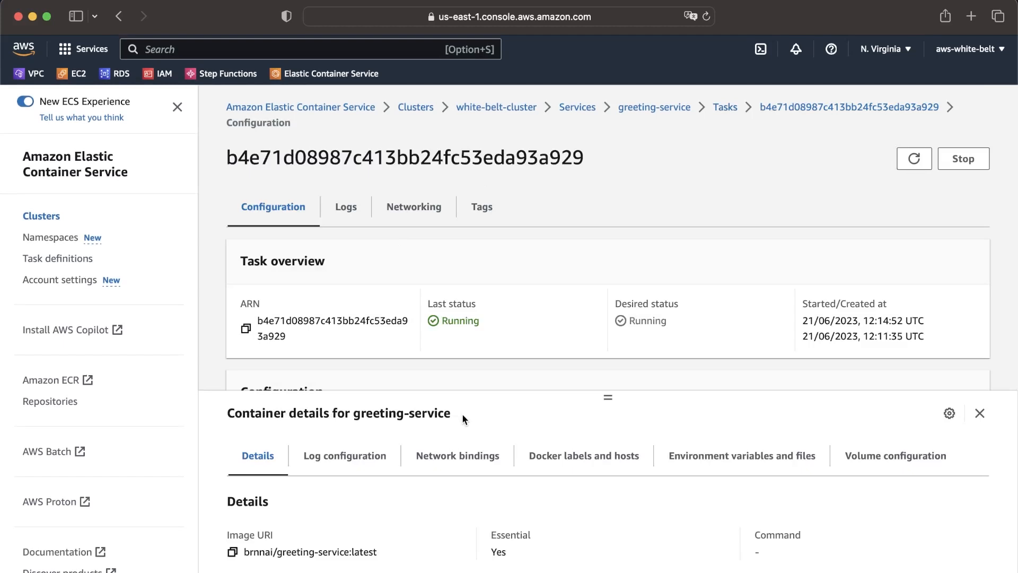
{"action": "left_click", "coordinate": [468, 457]}
{"action": "scroll", "coordinate": [468, 457], "scroll_direction": "down", "scroll_amount": 2}
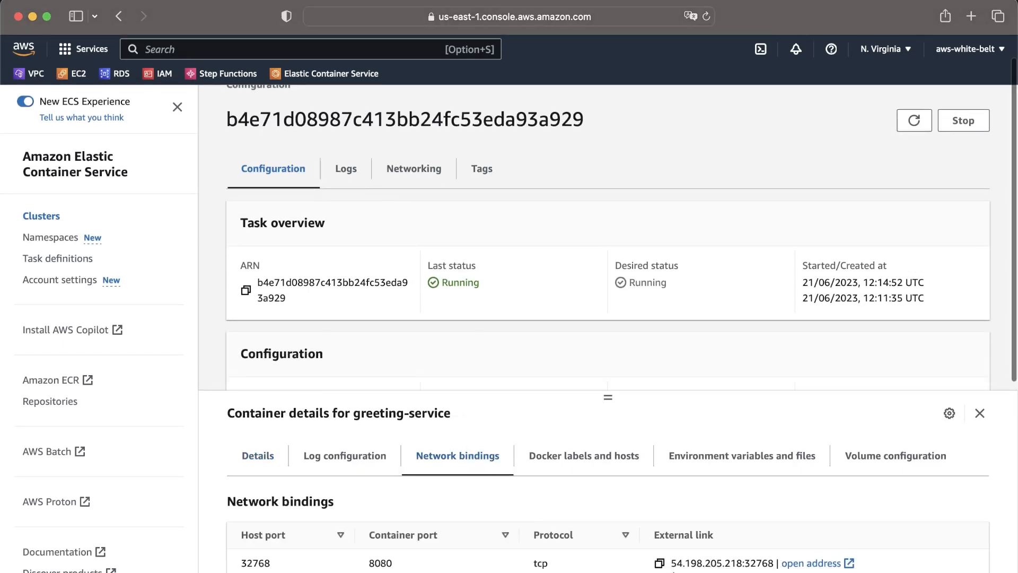
{"action": "left_click_drag", "start_coordinate": [670, 563], "coordinate": [772, 561]}
{"action": "key", "text": "super+c"}
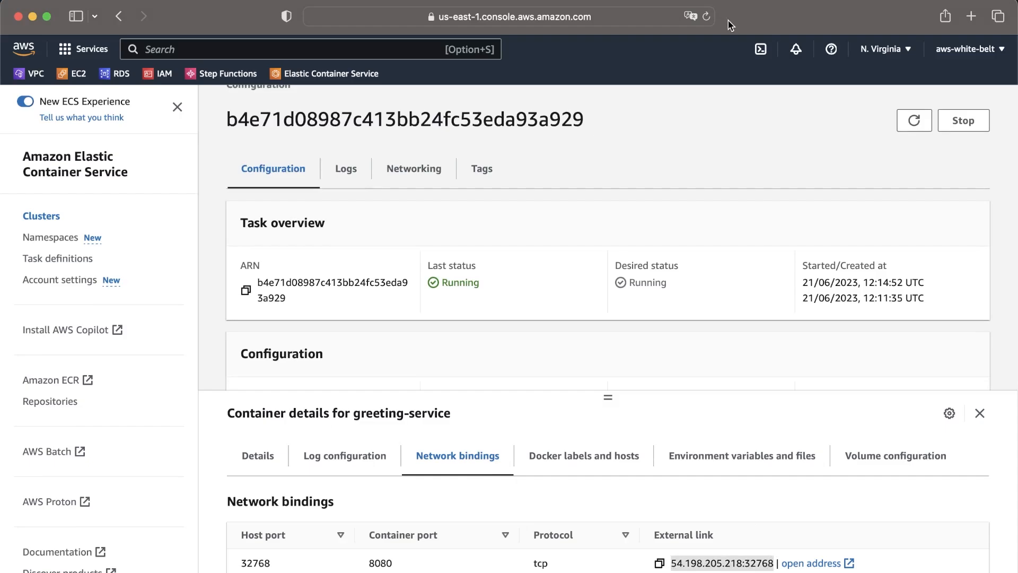
{"action": "key", "text": "super+t"}
{"action": "type", "text": "htt"}
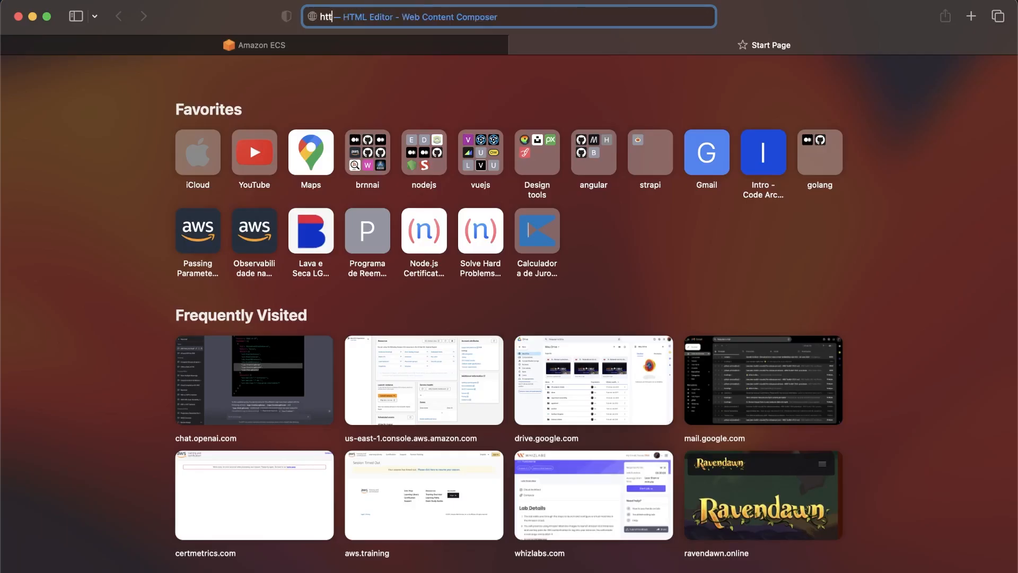
{"action": "type", "text": "p://localhost:3000"}
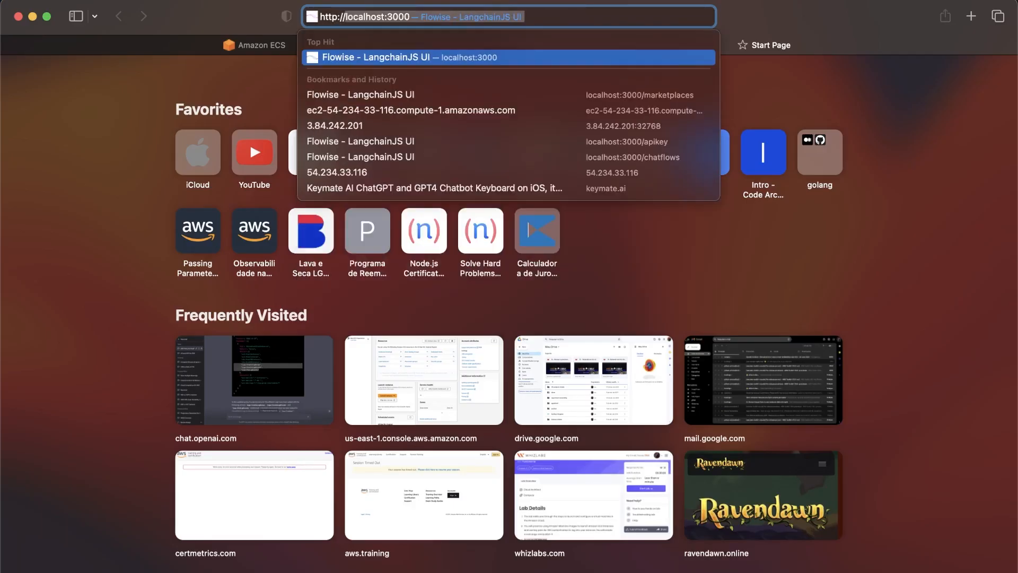
{"action": "key", "text": "super+v"}
{"action": "type", "text": "/api"}
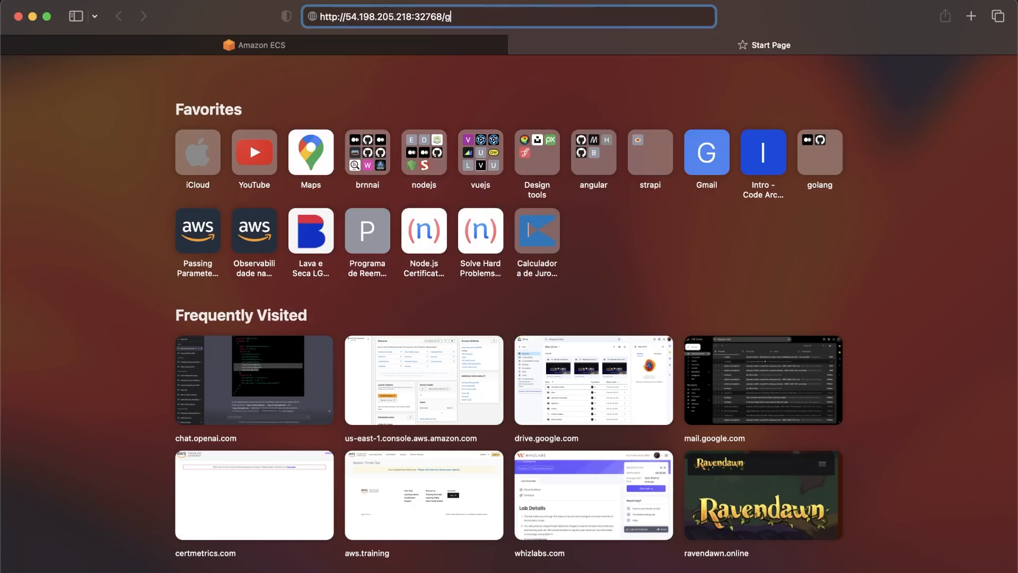
{"action": "key", "text": "Return"}
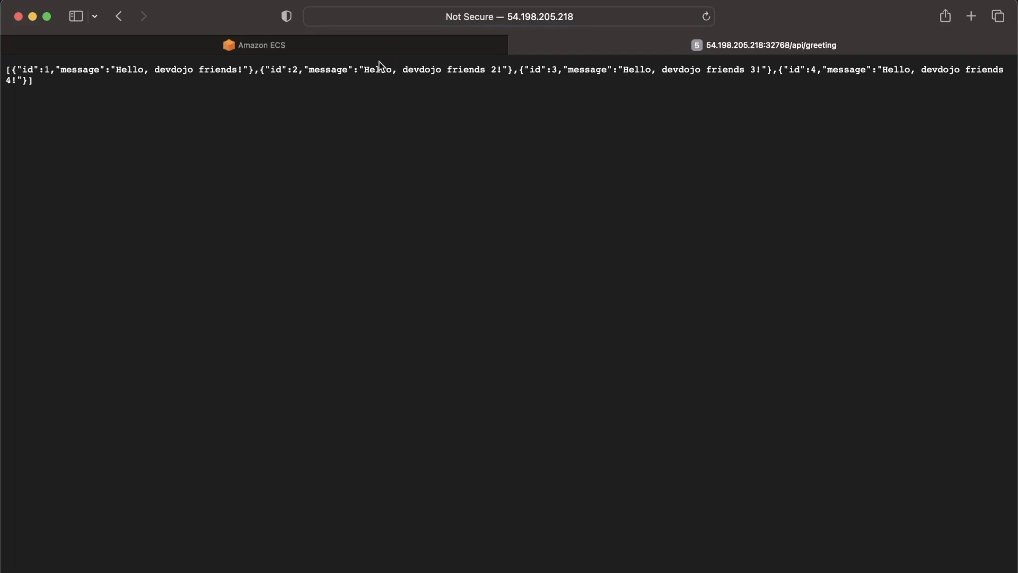
- Examine the greeting API's JSON response and the ECS task's launch type, network mode and IP configuration
{"action": "left_click", "coordinate": [417, 51]}
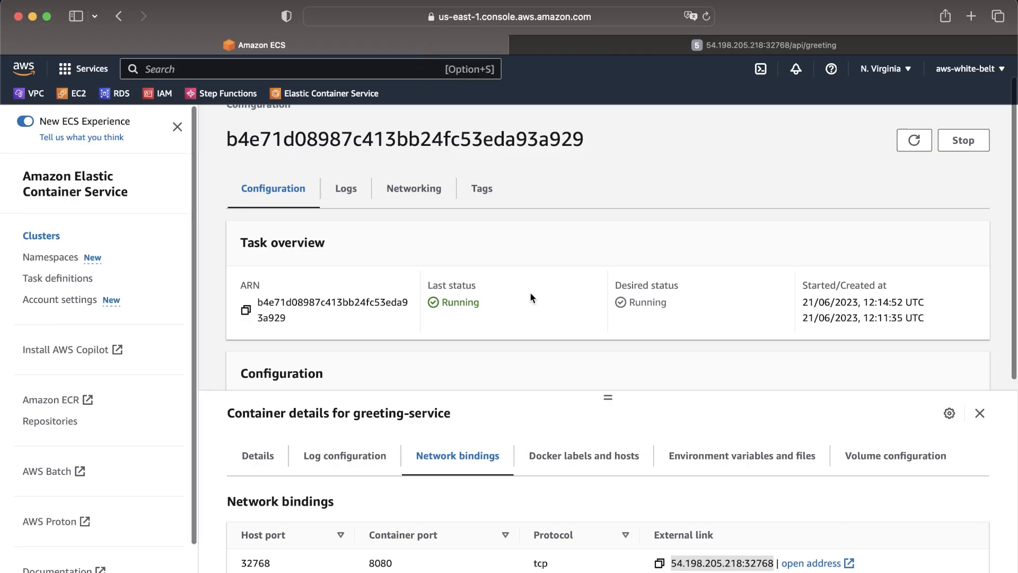
{"action": "scroll", "coordinate": [532, 298], "scroll_direction": "down", "scroll_amount": 1}
{"action": "left_click", "coordinate": [725, 48]}
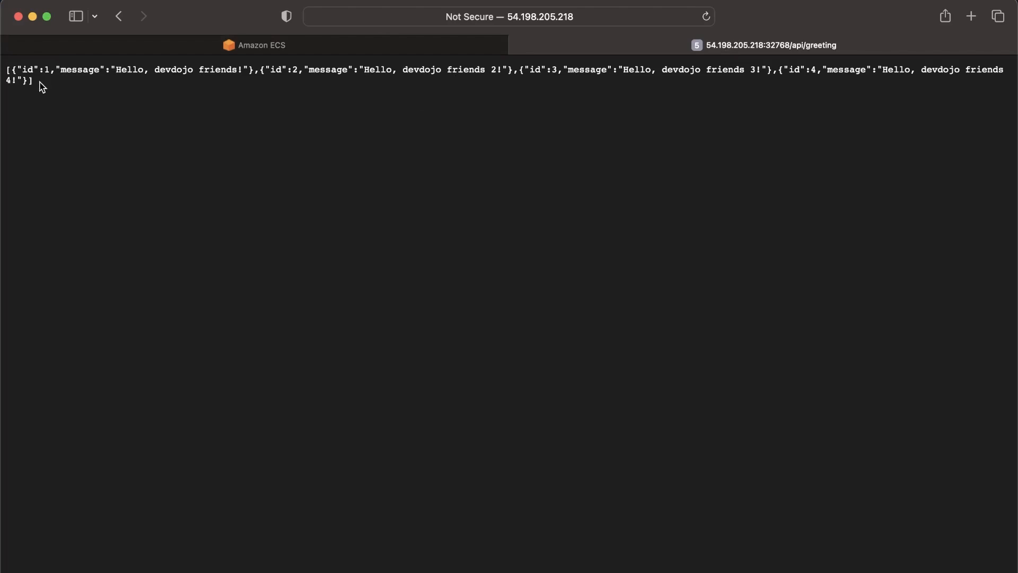
{"action": "left_click_drag", "start_coordinate": [41, 83], "coordinate": [2, 65]}
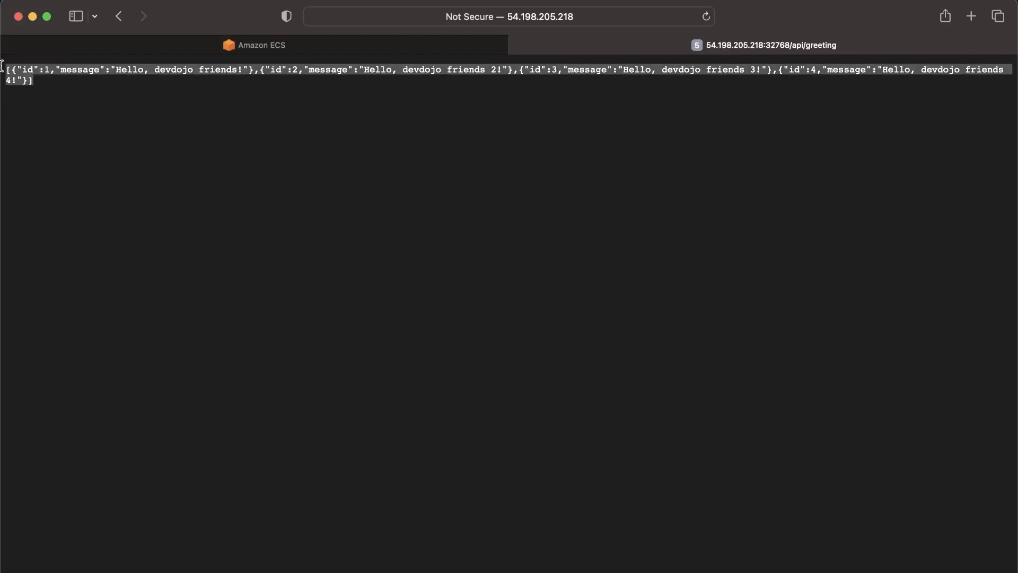
{"action": "left_click", "coordinate": [303, 50]}
{"action": "scroll", "coordinate": [503, 216], "scroll_direction": "down", "scroll_amount": 8}
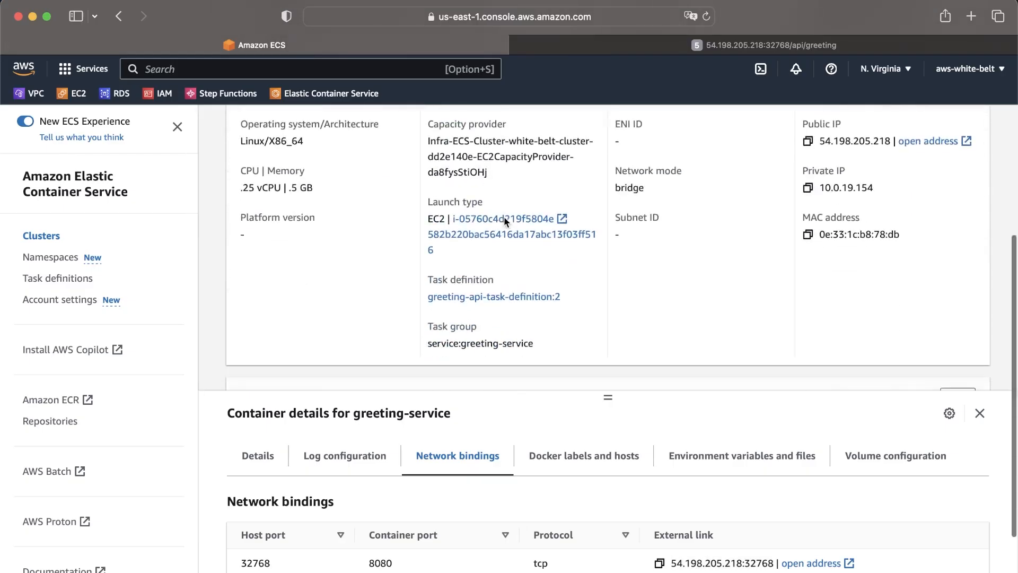
{"action": "mouse_move", "coordinate": [608, 397]}
{"action": "left_mouse_down"}
{"action": "mouse_move", "coordinate": [610, 363]}
{"action": "mouse_move", "coordinate": [609, 392]}
{"action": "left_mouse_up"}
{"action": "scroll", "coordinate": [610, 180], "scroll_direction": "up", "scroll_amount": 6}
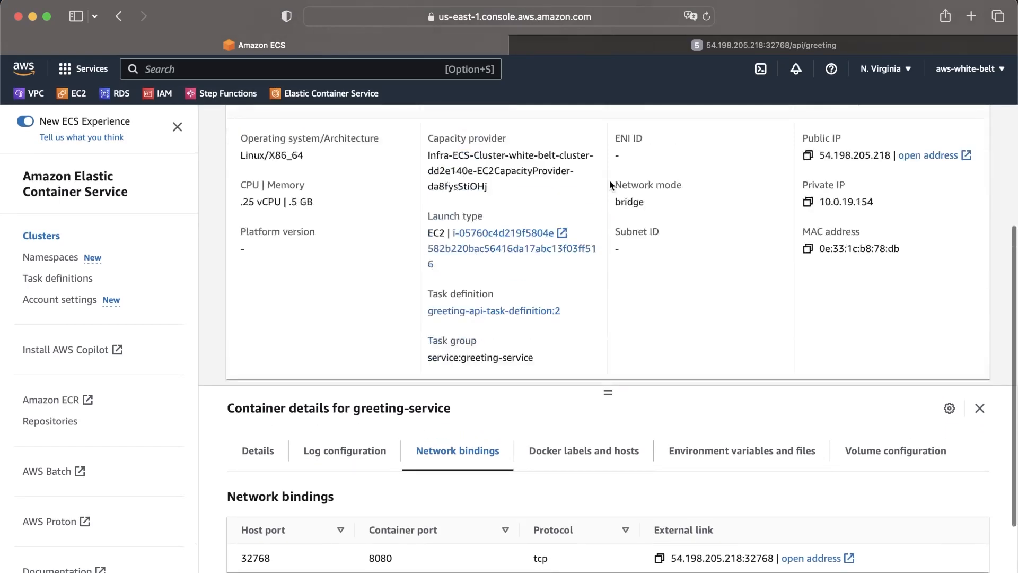
{"action": "scroll", "coordinate": [645, 127], "scroll_direction": "up", "scroll_amount": 3}
- Highlight the IP address and port in the greeting API's URL and return to the ECS task page
{"action": "left_click", "coordinate": [702, 48]}
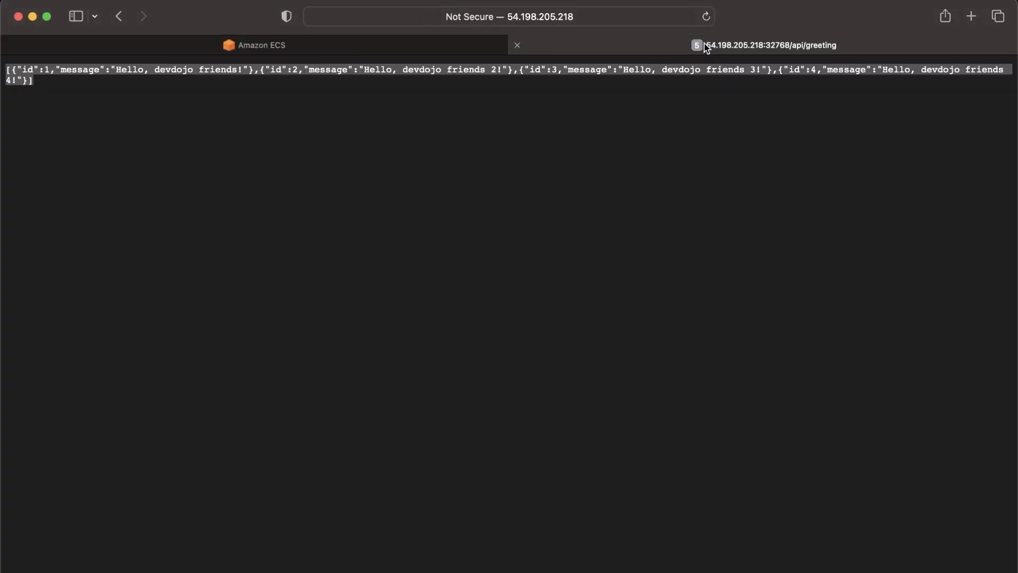
{"action": "left_click", "coordinate": [522, 159]}
{"action": "left_click", "coordinate": [573, 21]}
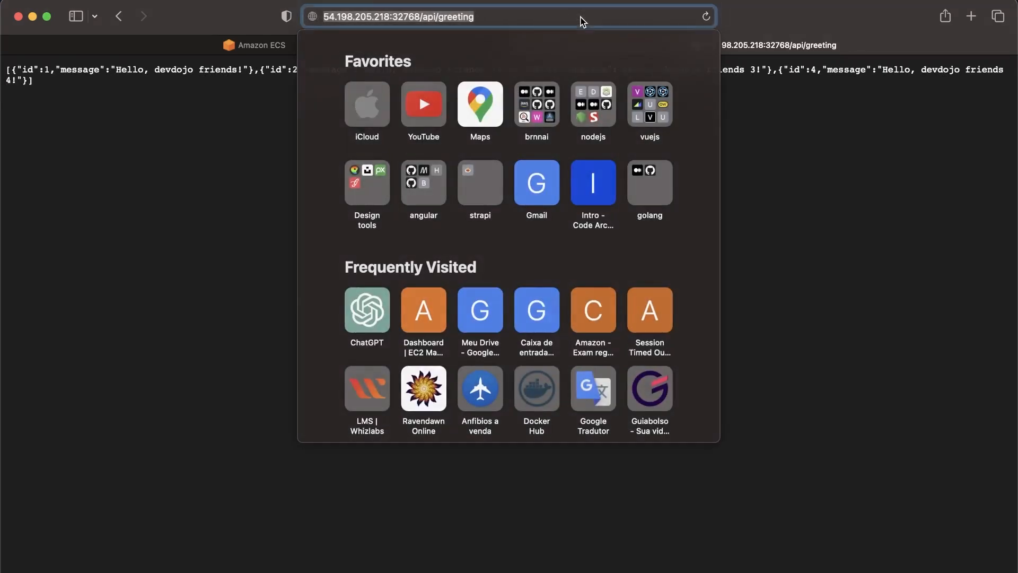
{"action": "left_click_drag", "start_coordinate": [416, 16], "coordinate": [296, 20]}
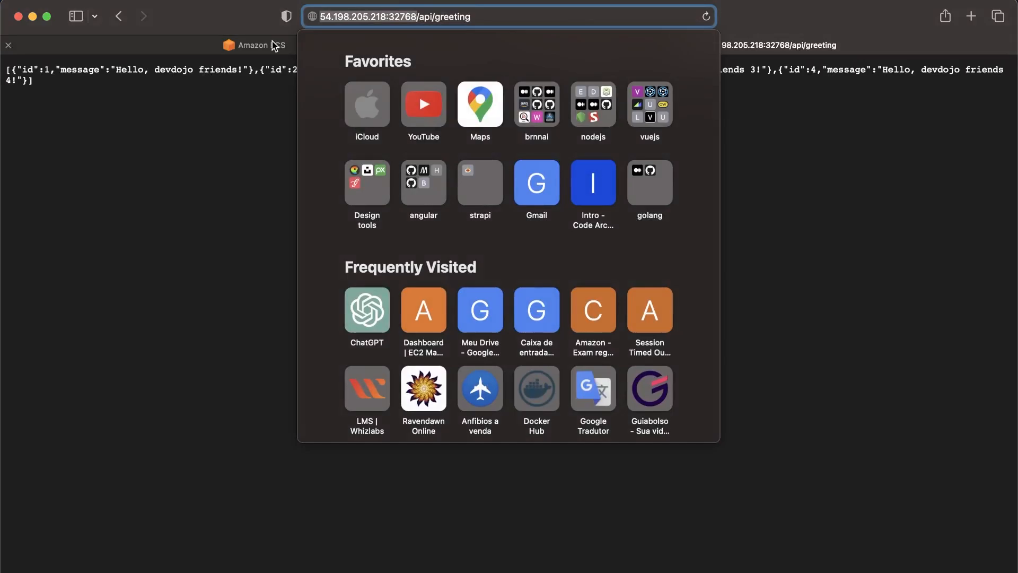
{"action": "left_click", "coordinate": [275, 46]}
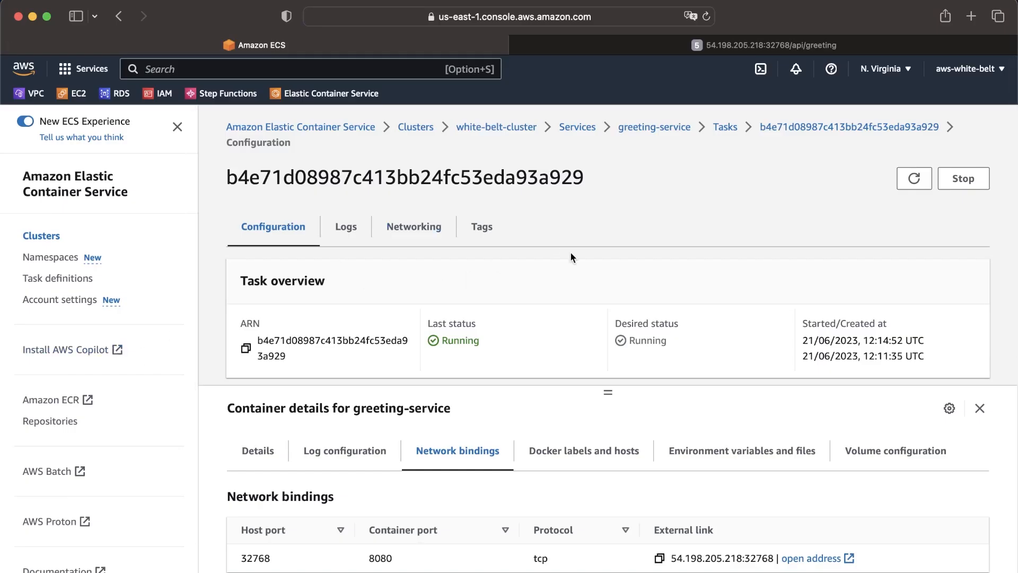
- Open the AWS Pricing Calculator in a new browser tab and start a new estimate
{"action": "key", "text": "super+t"}
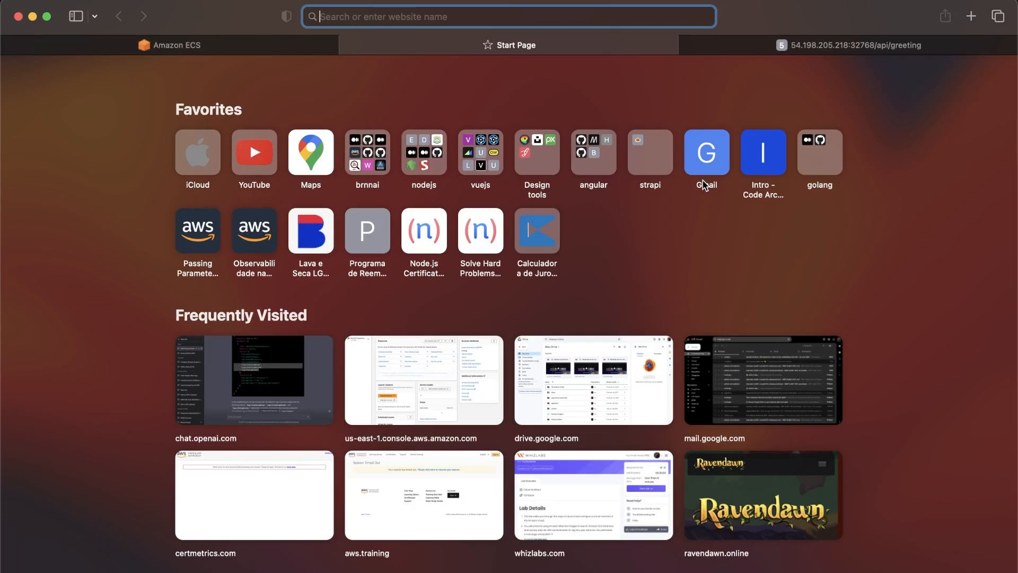
{"action": "type", "text": "cal"}
{"action": "key", "text": "Return"}
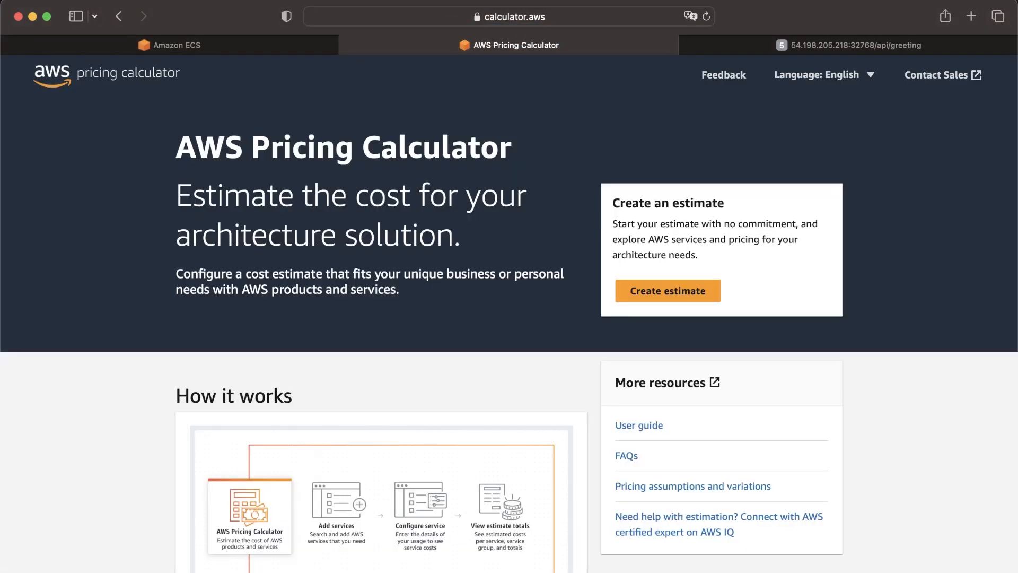
{"action": "left_click", "coordinate": [672, 295]}
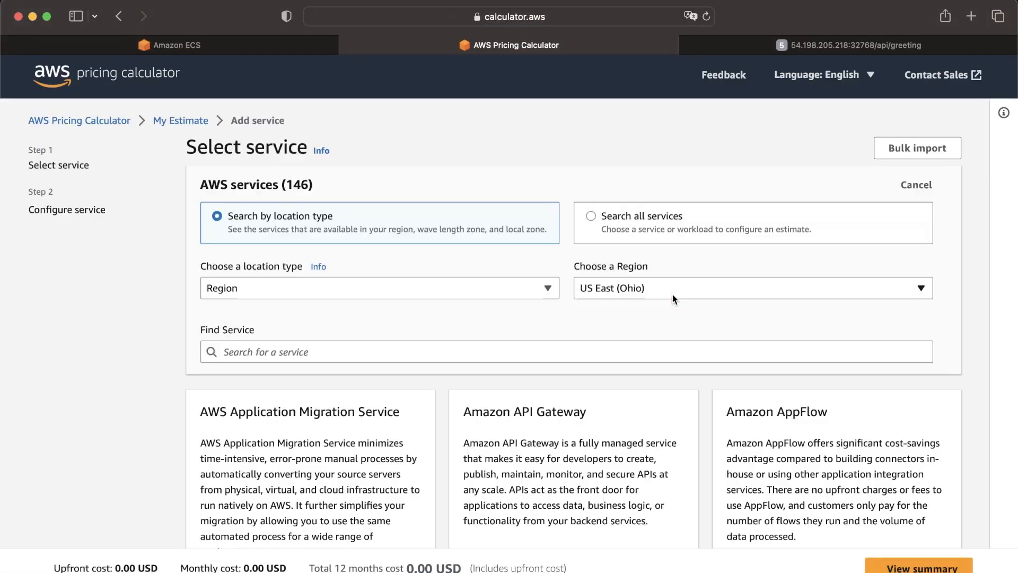
- Set the estimate's region to US East (N. Virginia), filtering the regions by "us-east"
{"action": "left_click", "coordinate": [673, 295]}
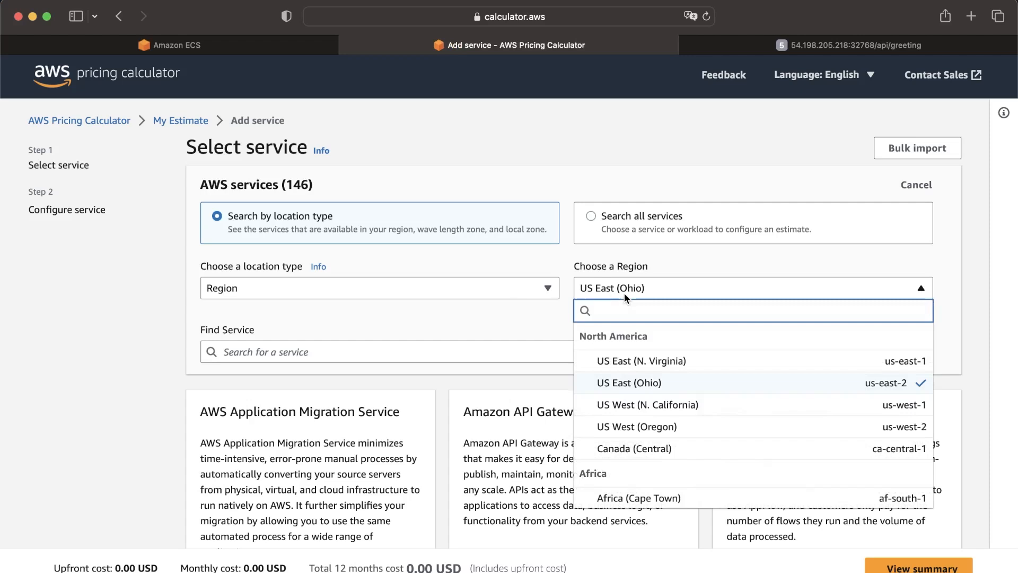
{"action": "type", "text": "use"}
{"action": "key", "text": "BackSpace"}
{"action": "type", "text": "0-"}
{"action": "key", "text": "BackSpace"}
{"action": "key", "text": "BackSpace"}
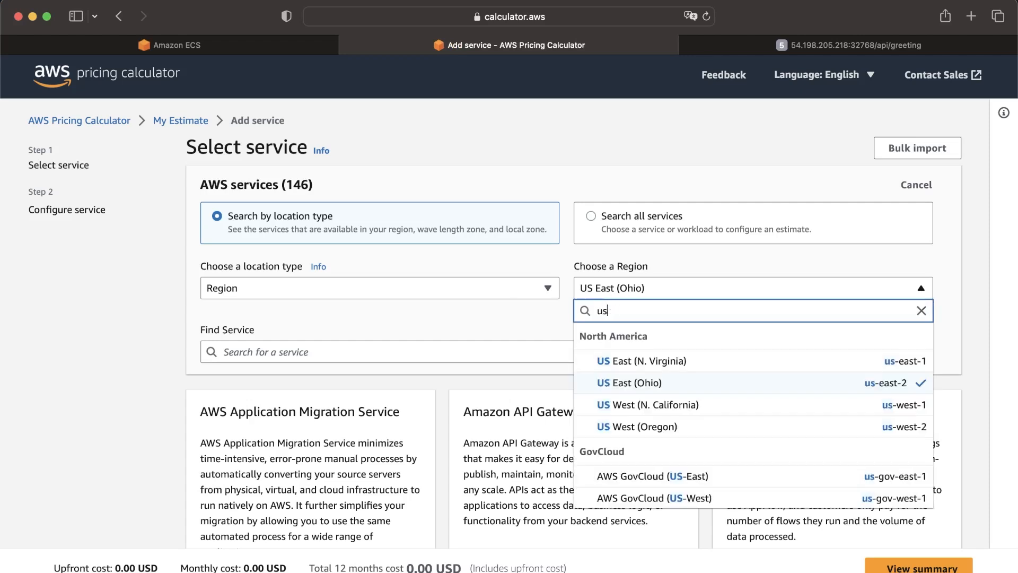
{"action": "type", "text": "-east"}
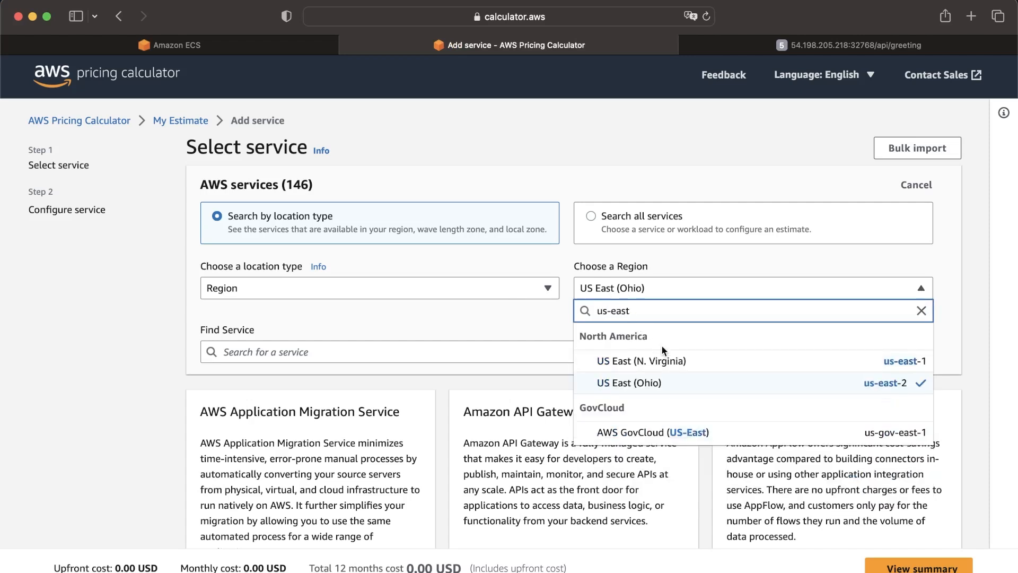
{"action": "left_click", "coordinate": [669, 365]}
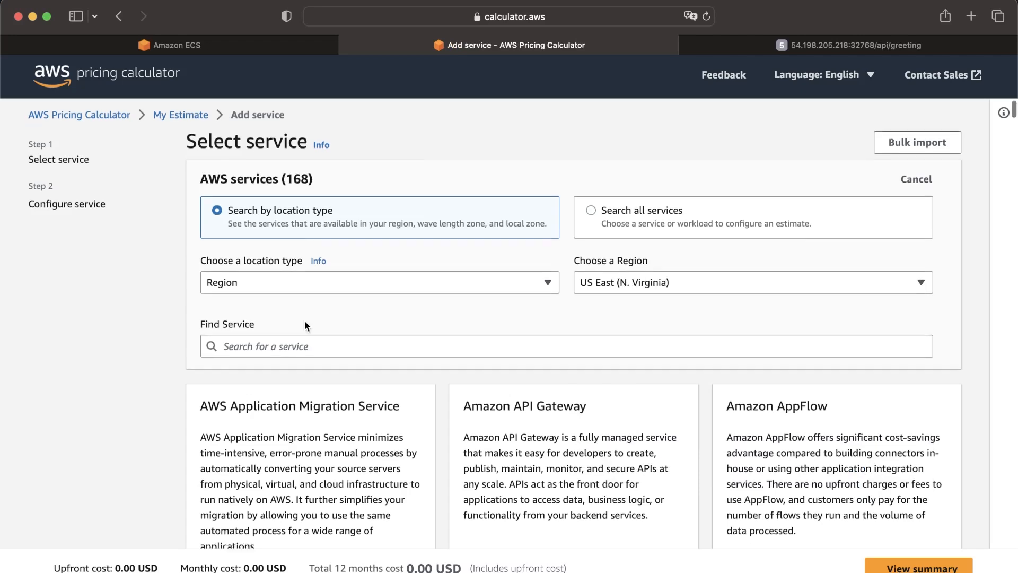
{"action": "scroll", "coordinate": [304, 321], "scroll_direction": "down", "scroll_amount": 3}
{"action": "left_click", "coordinate": [348, 273]}
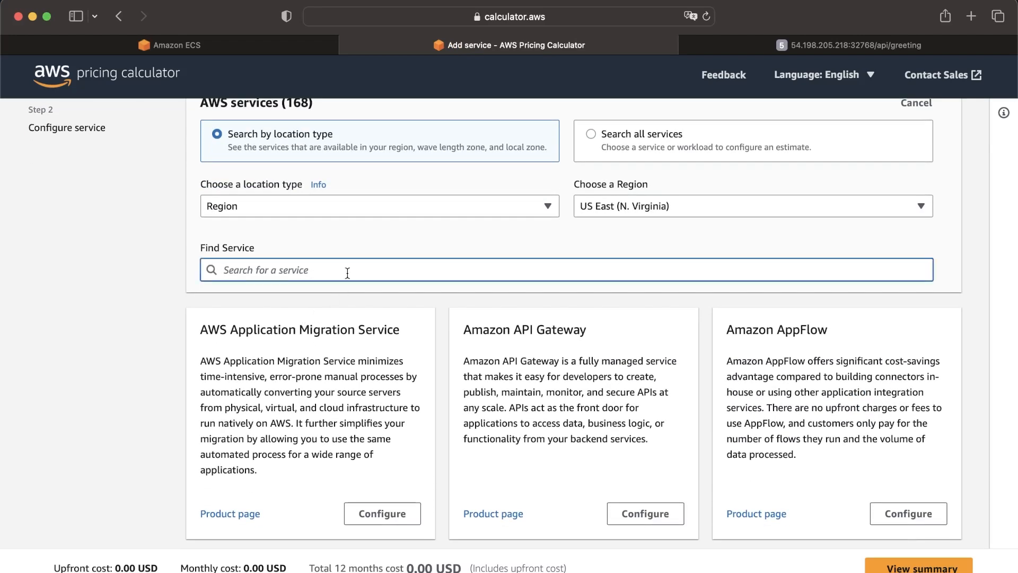
{"action": "type", "text": "elasti"}
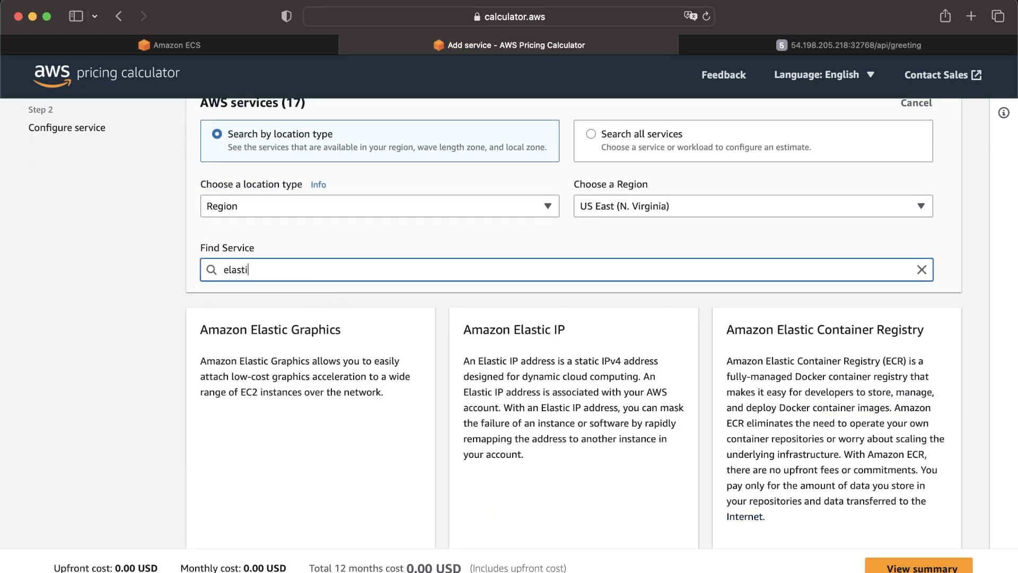
{"action": "type", "text": "c"}
{"action": "key", "text": "BackSpace"}
{"action": "key", "text": "BackSpace"}
{"action": "key", "text": "BackSpace"}
{"action": "key", "text": "BackSpace"}
{"action": "key", "text": "BackSpace"}
{"action": "key", "text": "BackSpace"}
{"action": "key", "text": "BackSpace"}
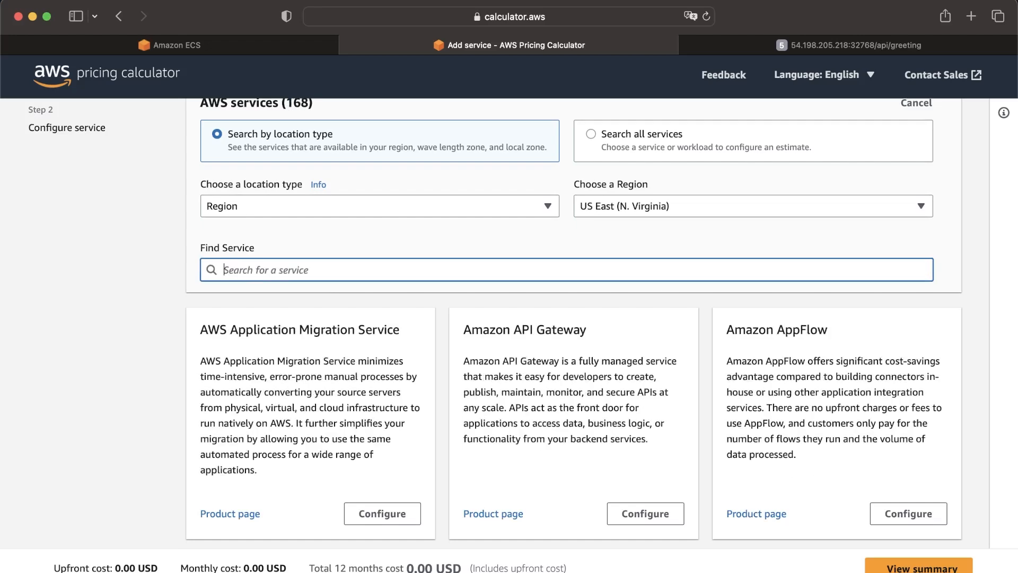
- Search the services for "load", open the Elastic Load Balancing configuration and review its Application Load Balancer settings
{"action": "type", "text": "load"}
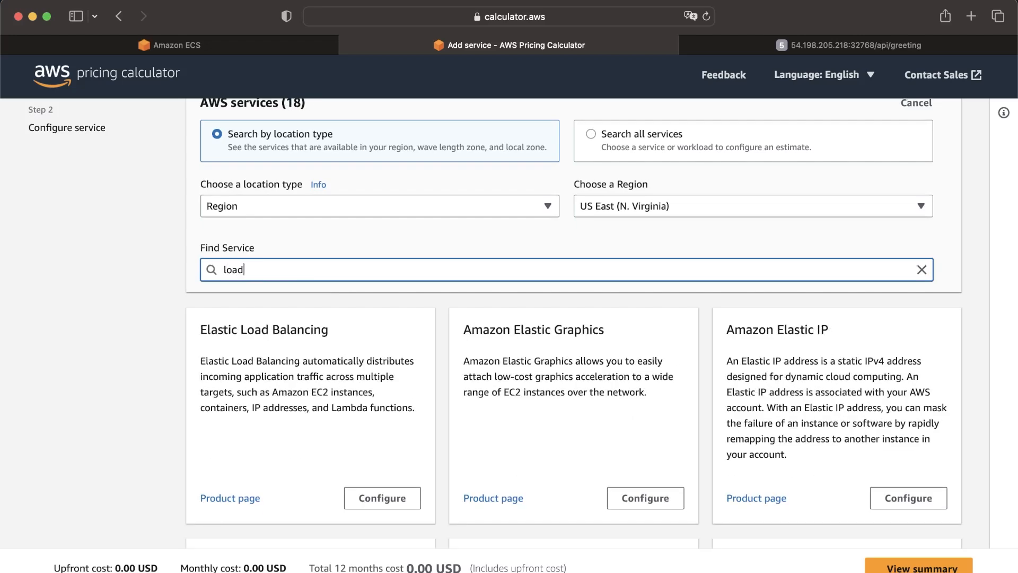
{"action": "left_click", "coordinate": [382, 497]}
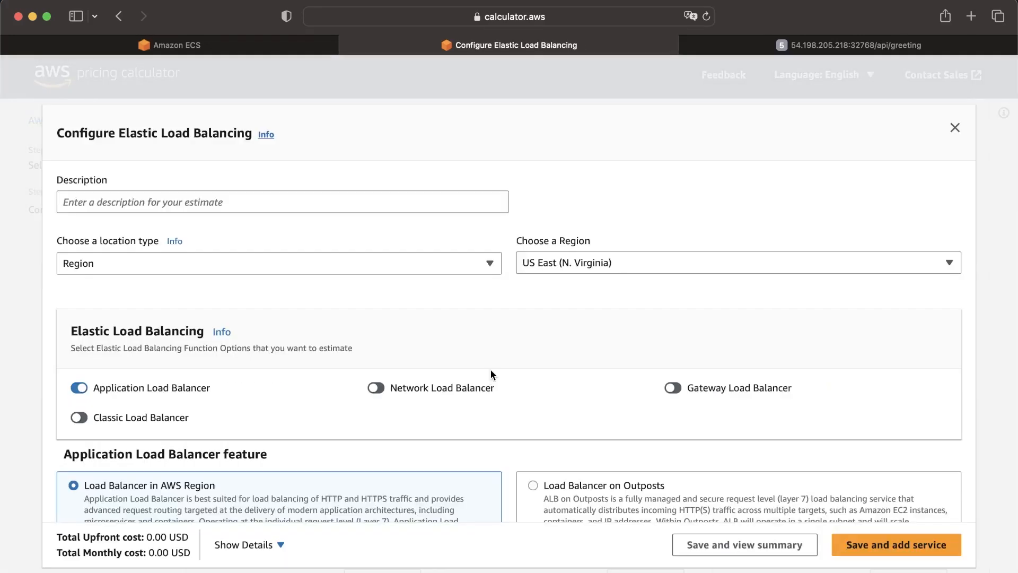
{"action": "scroll", "coordinate": [335, 266], "scroll_direction": "down", "scroll_amount": 5}
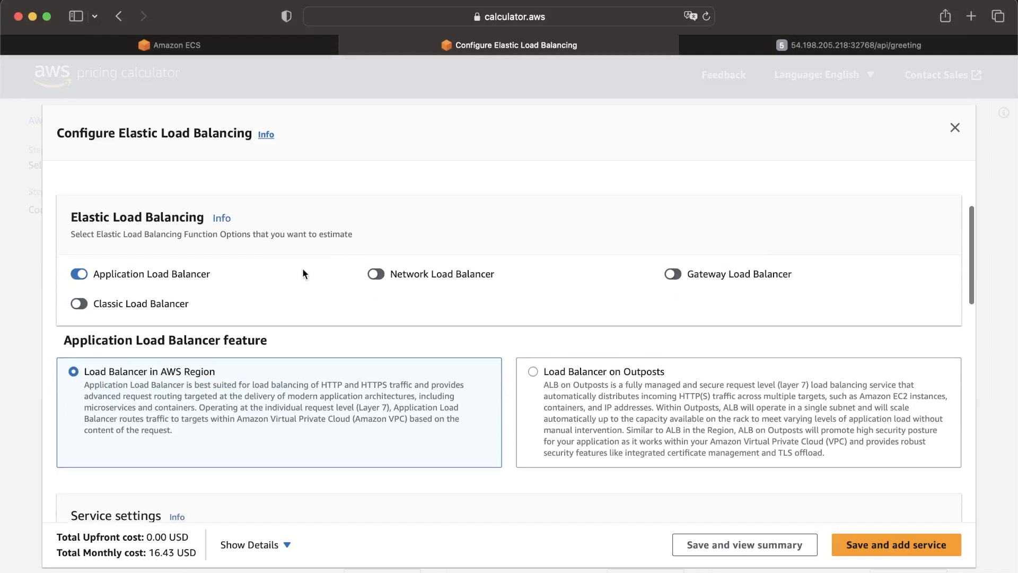
{"action": "scroll", "coordinate": [180, 280], "scroll_direction": "down", "scroll_amount": 3}
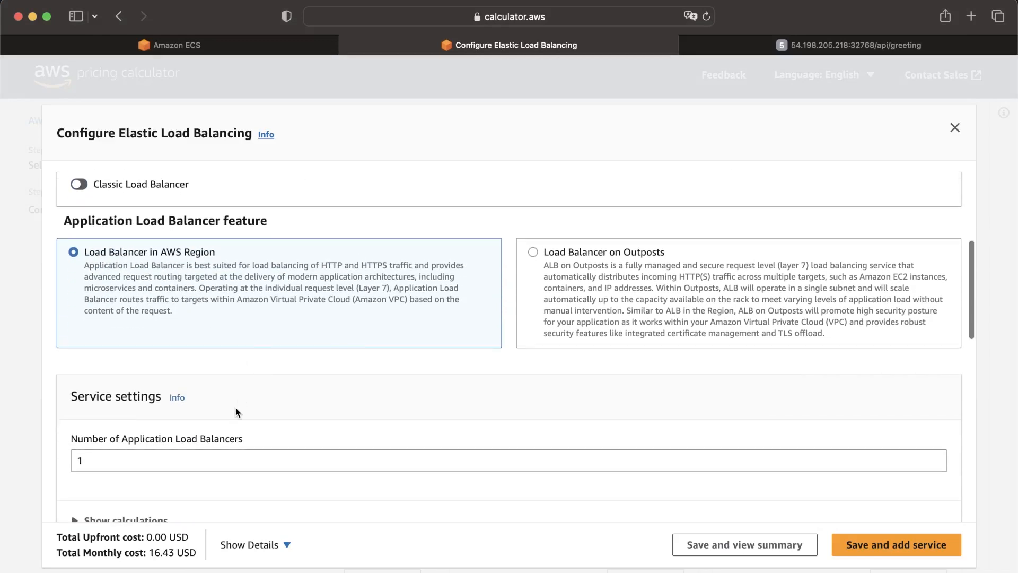
- Expand the pricing calculations for one Application Load Balancer and examine how the fixed hourly charge is computed
{"action": "scroll", "coordinate": [236, 412], "scroll_direction": "down", "scroll_amount": 3}
{"action": "left_click", "coordinate": [189, 353]}
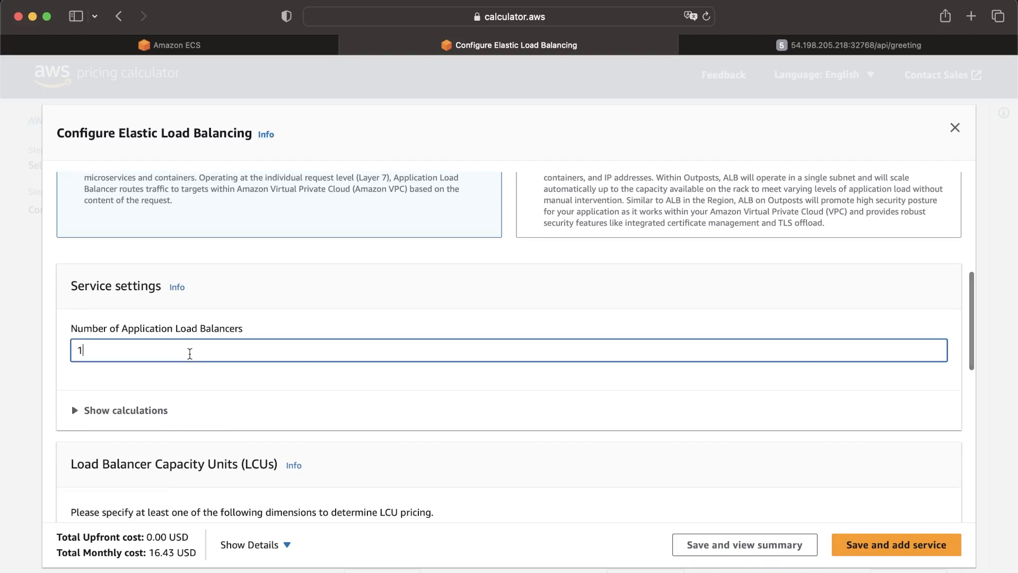
{"action": "scroll", "coordinate": [189, 354], "scroll_direction": "down", "scroll_amount": 2}
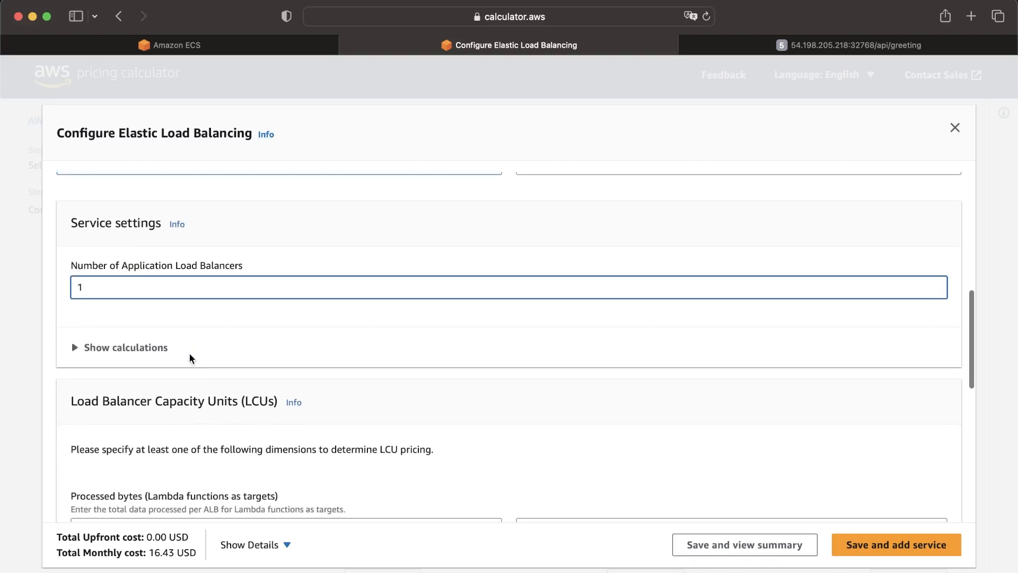
{"action": "left_click", "coordinate": [125, 346]}
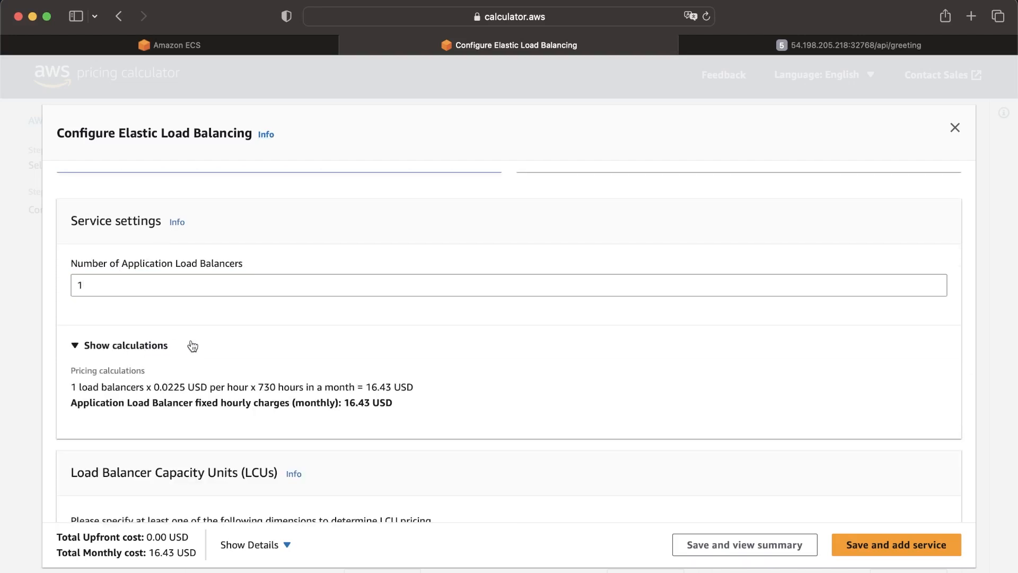
{"action": "scroll", "coordinate": [196, 346], "scroll_direction": "down", "scroll_amount": 1}
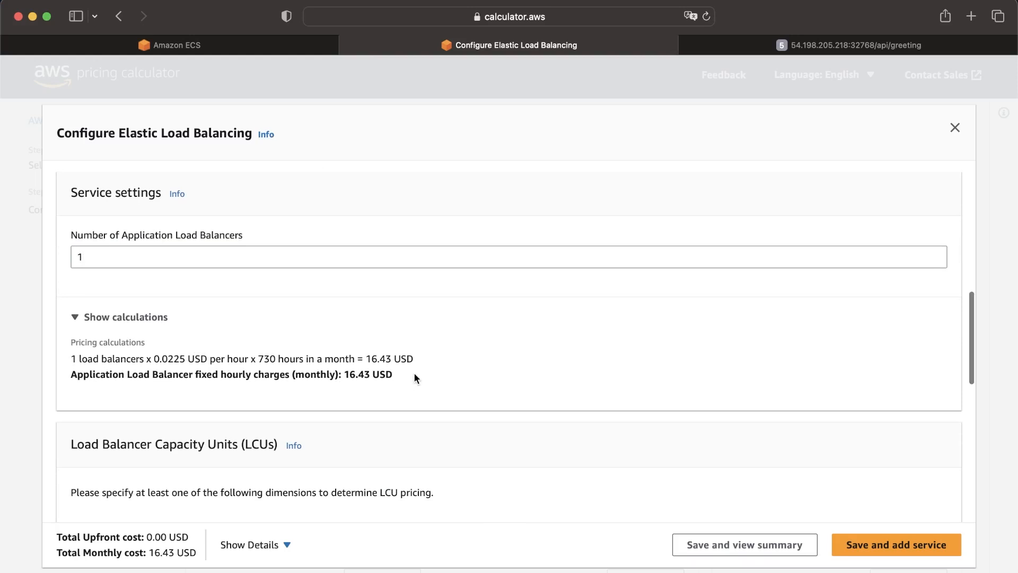
{"action": "left_click_drag", "start_coordinate": [414, 373], "coordinate": [57, 307]}
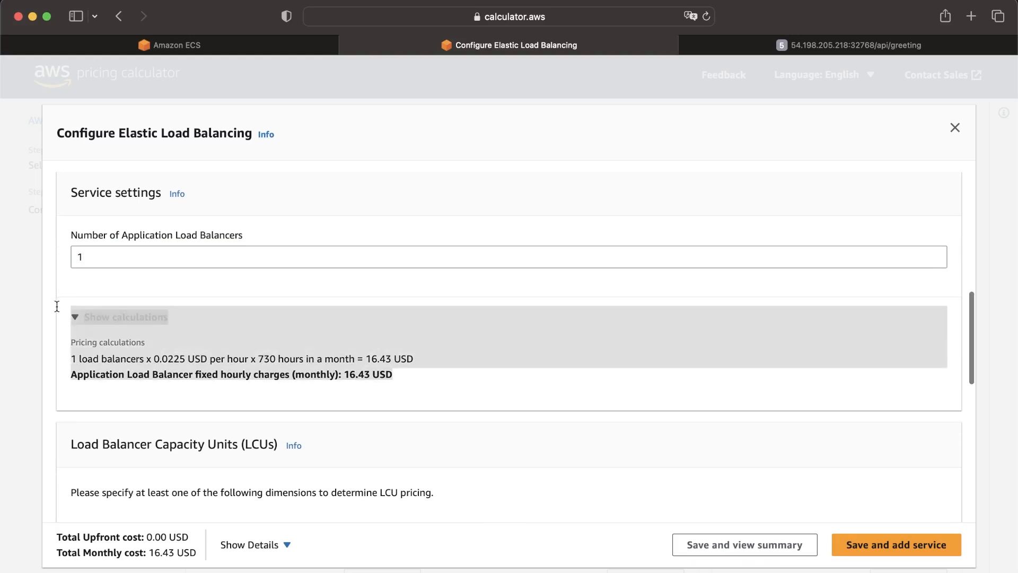
{"action": "triple_click", "coordinate": [265, 361]}
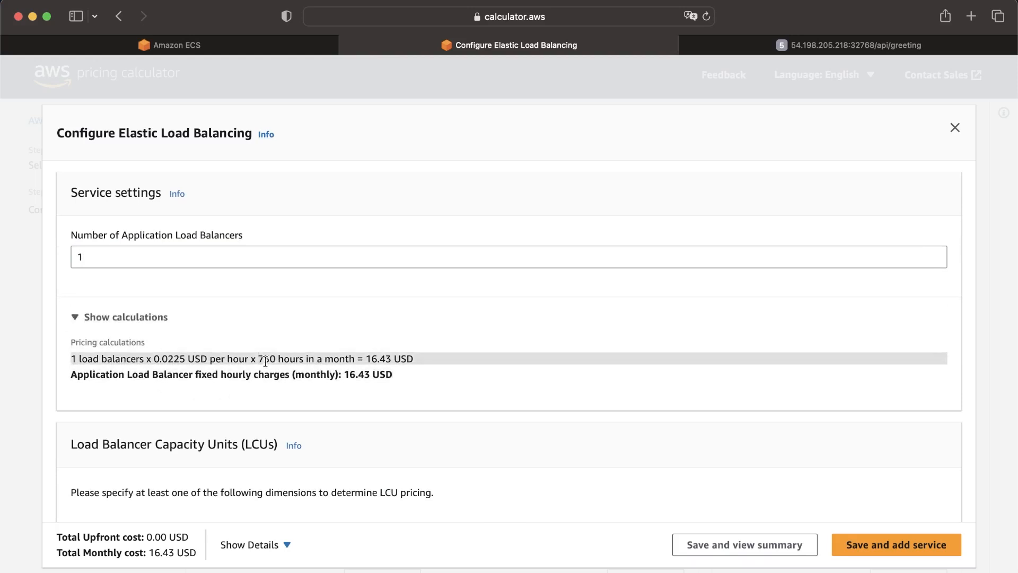
{"action": "double_click", "coordinate": [265, 361]}
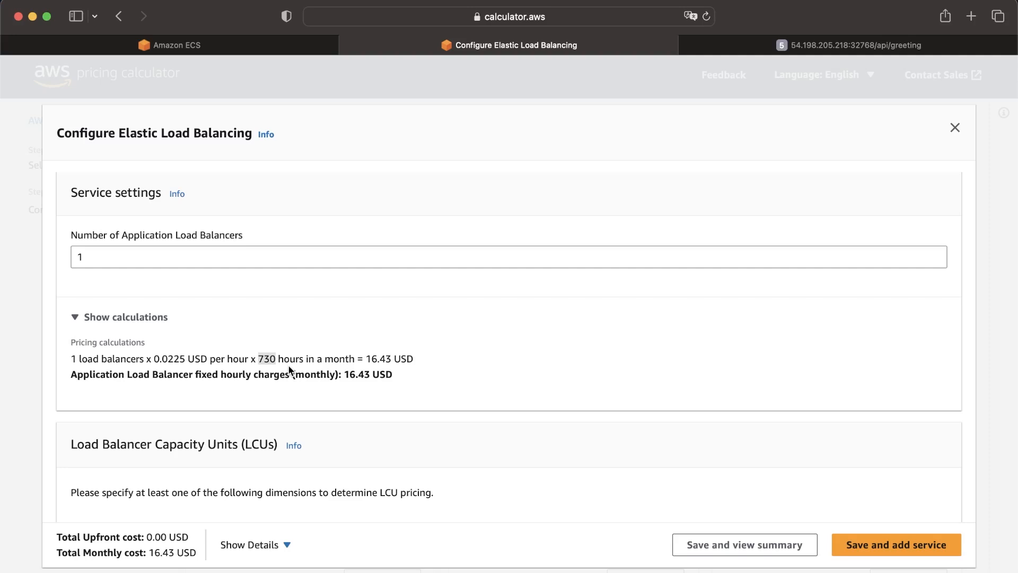
{"action": "scroll", "coordinate": [289, 369], "scroll_direction": "down", "scroll_amount": 1}
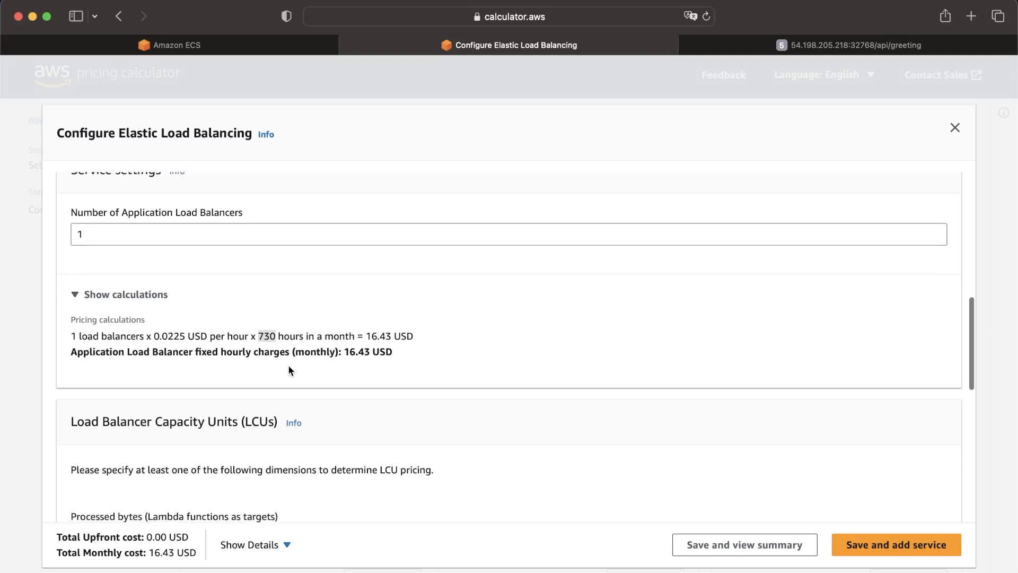
{"action": "double_click", "coordinate": [375, 359]}
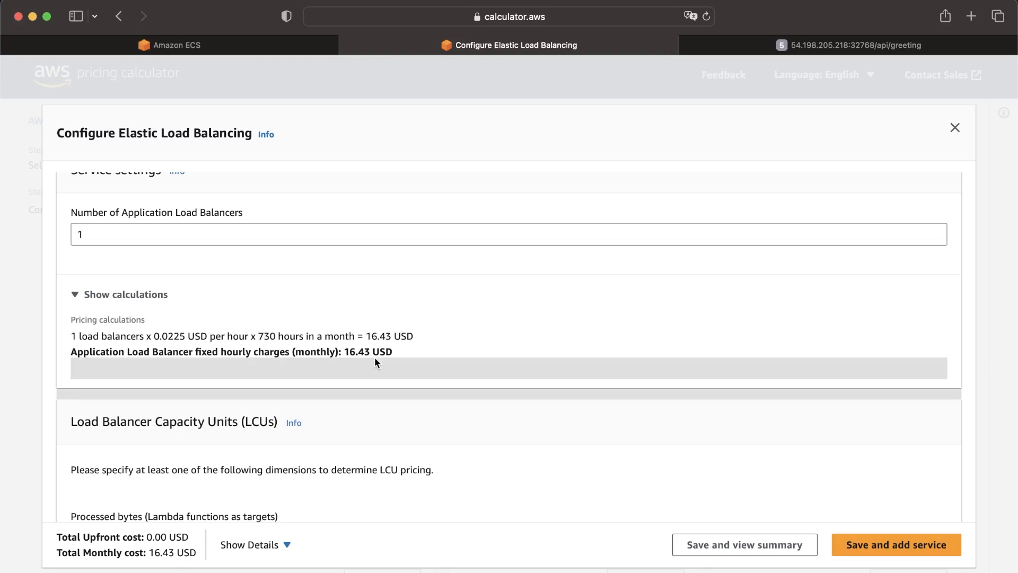
{"action": "left_click", "coordinate": [372, 339]}
{"action": "triple_click", "coordinate": [372, 339]}
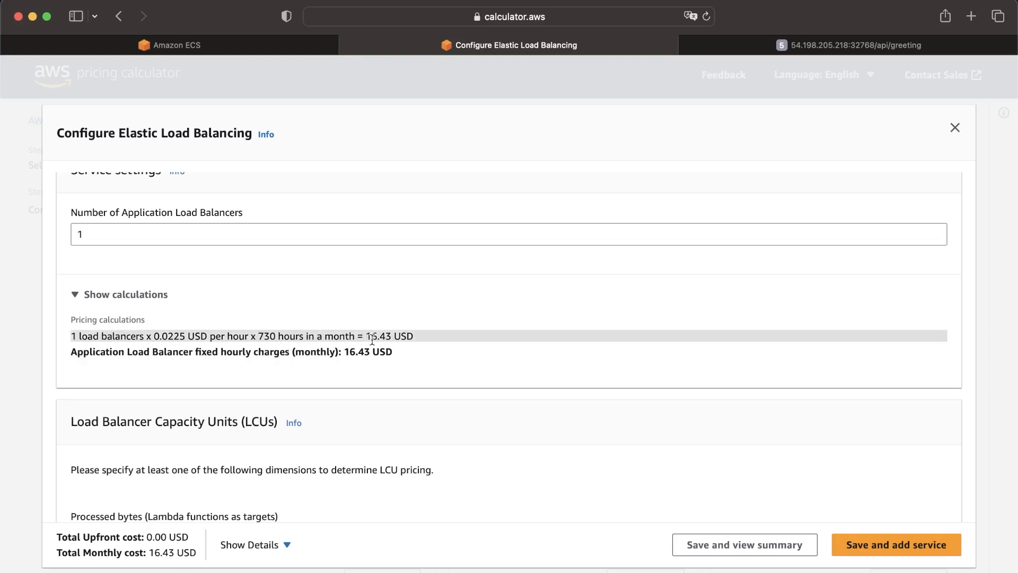
- Set the processed bytes to 2 GB per hour for both Lambda targets and EC2 instance and IP address targets
{"action": "scroll", "coordinate": [373, 339], "scroll_direction": "down", "scroll_amount": 5}
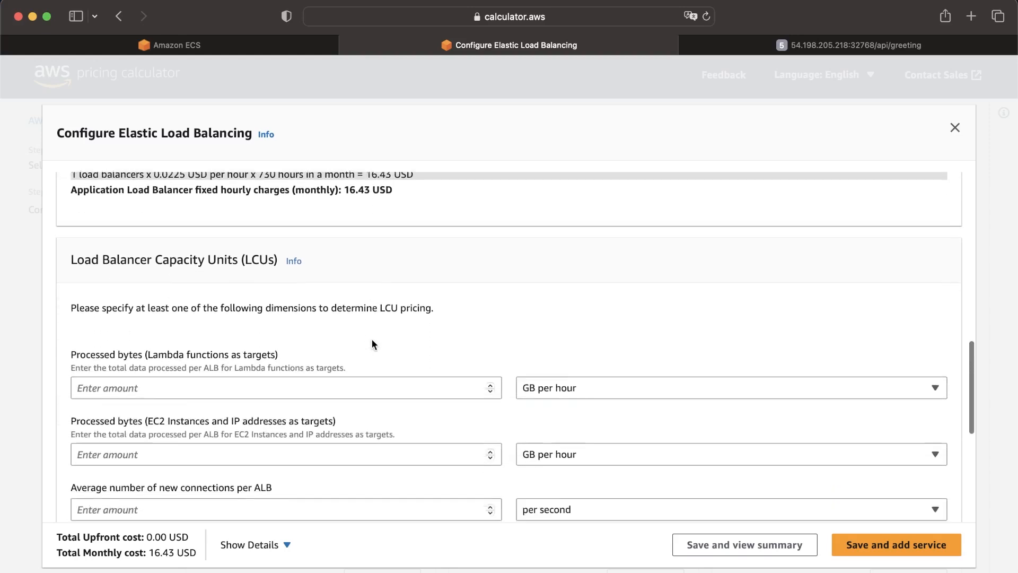
{"action": "scroll", "coordinate": [372, 343], "scroll_direction": "down", "scroll_amount": 3}
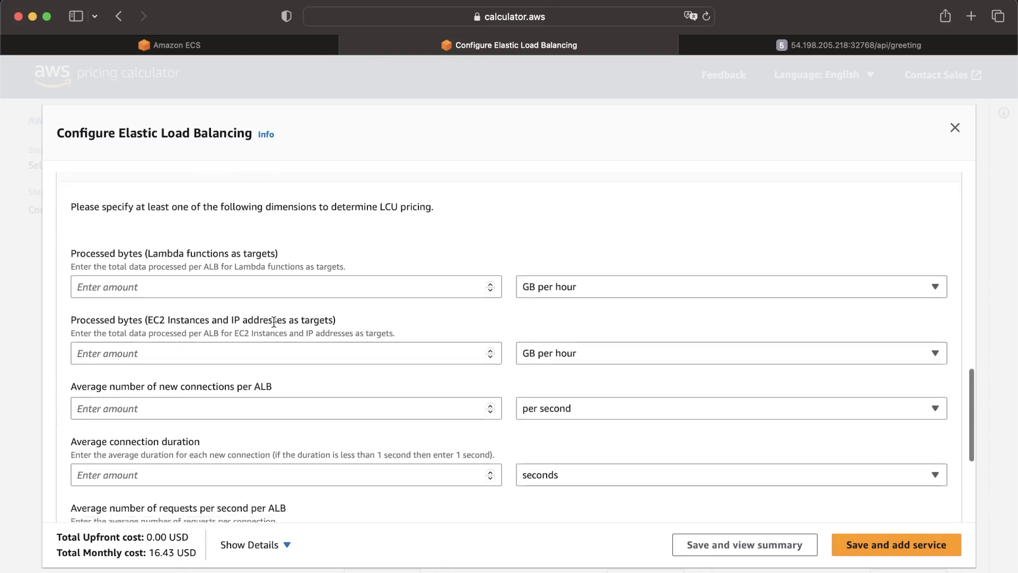
{"action": "scroll", "coordinate": [273, 322], "scroll_direction": "down", "scroll_amount": 2}
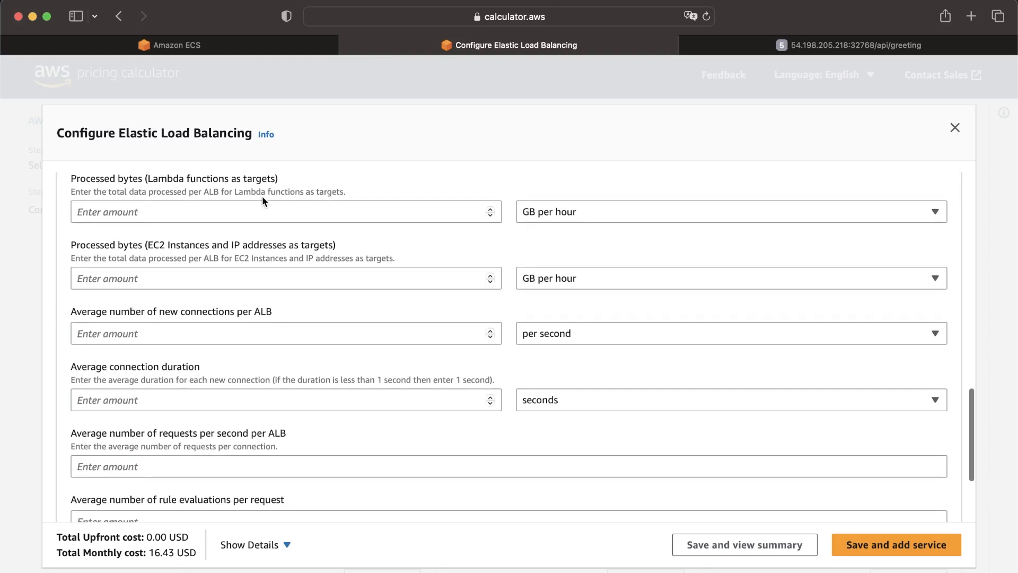
{"action": "left_click", "coordinate": [262, 209]}
{"action": "type", "text": "2"}
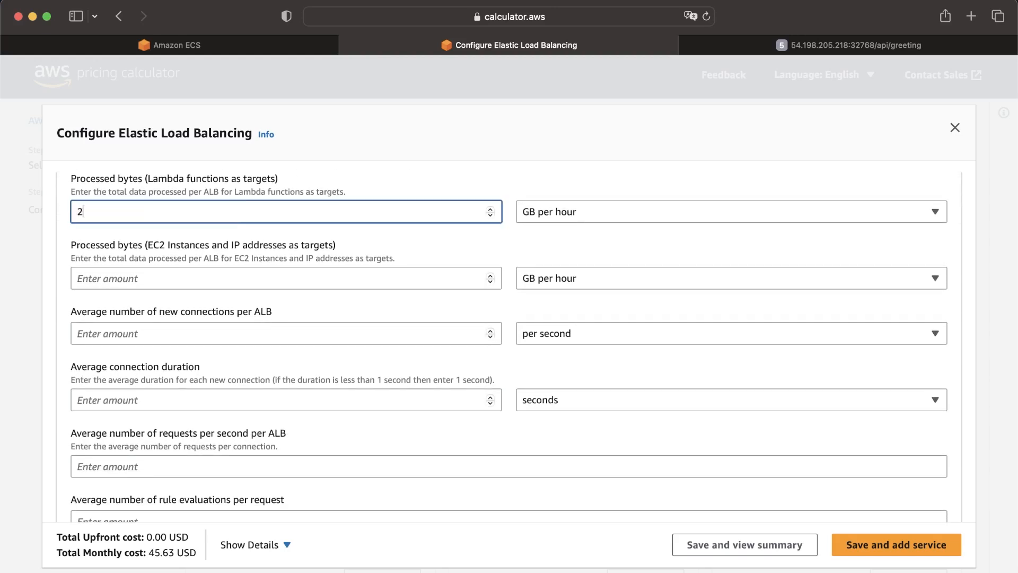
{"action": "left_click", "coordinate": [240, 254]}
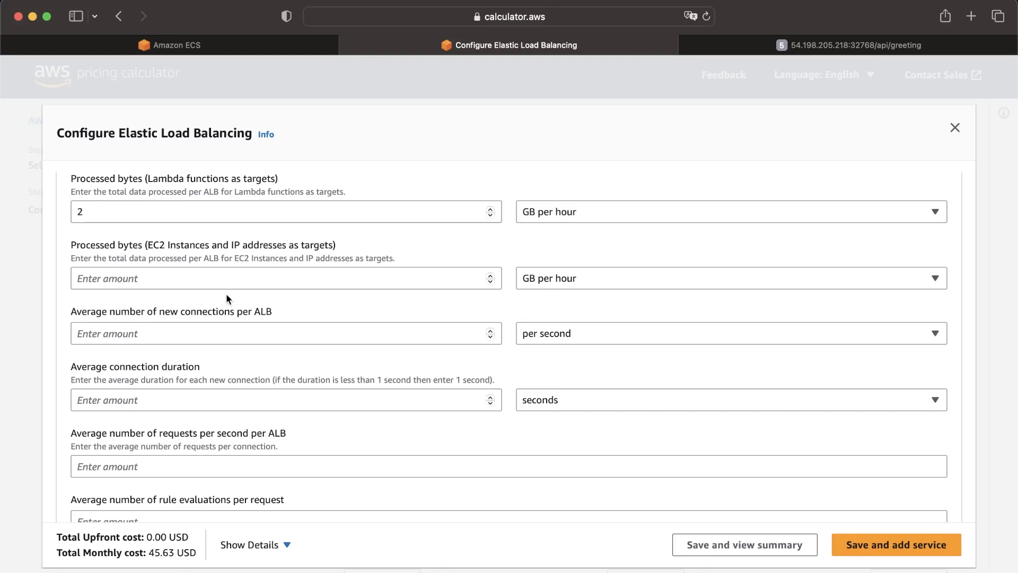
{"action": "left_click", "coordinate": [226, 277]}
{"action": "type", "text": "2"}
- Set the average number of new connections per ALB to 2 per second
{"action": "left_click", "coordinate": [224, 334]}
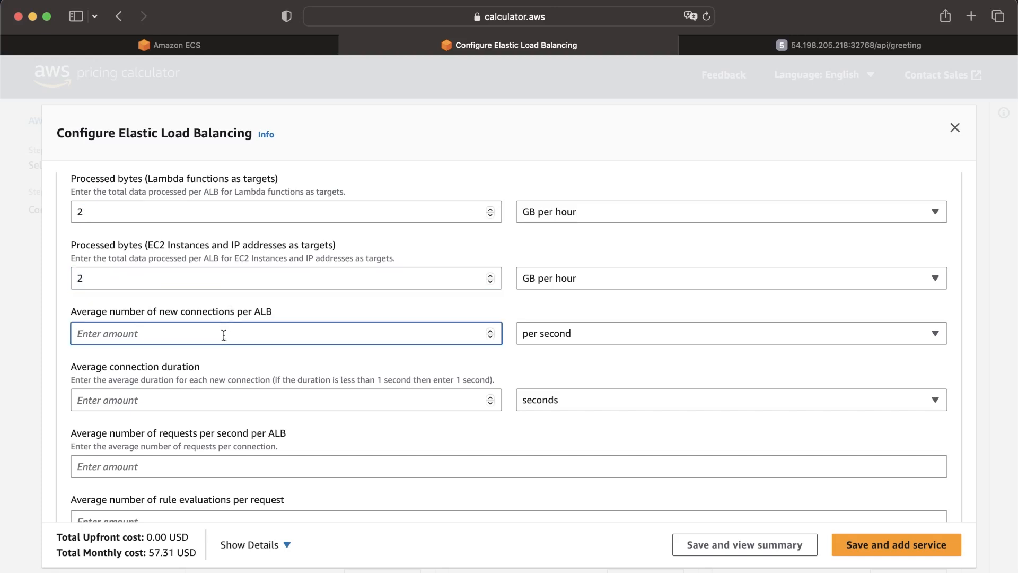
{"action": "scroll", "coordinate": [224, 335], "scroll_direction": "down", "scroll_amount": 3}
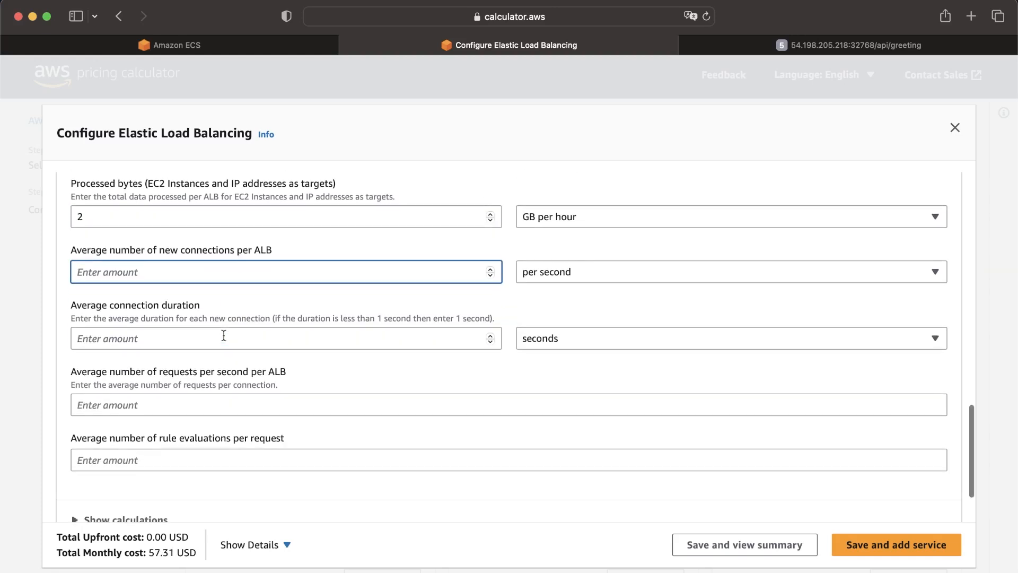
{"action": "type", "text": "2"}
{"action": "scroll", "coordinate": [223, 335], "scroll_direction": "down", "scroll_amount": 3}
{"action": "left_click", "coordinate": [235, 270]}
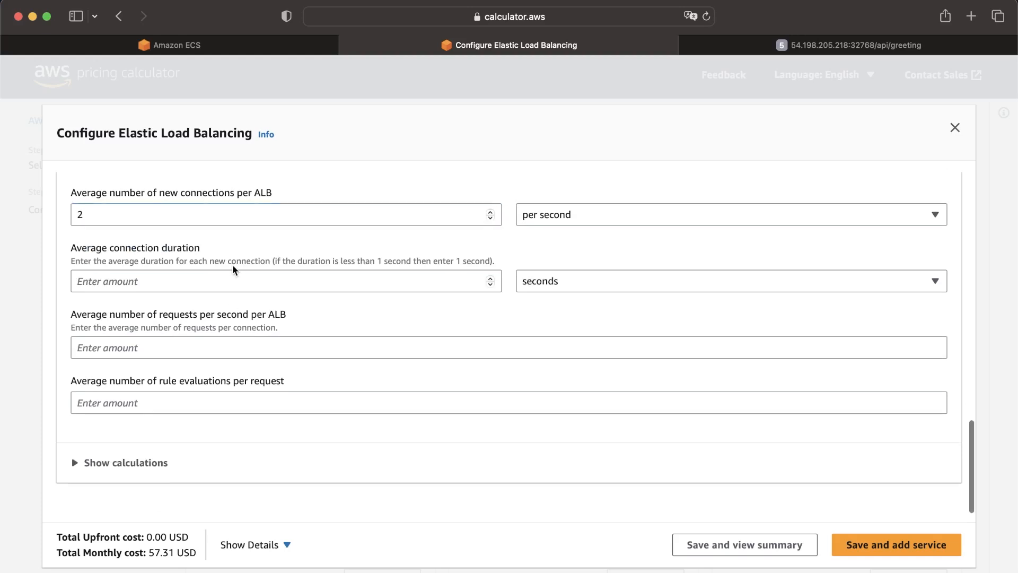
- Review the entered capacity unit amounts and expand the LCU pricing calculations to examine the monthly usage charge
{"action": "scroll", "coordinate": [222, 279], "scroll_direction": "up", "scroll_amount": 5}
{"action": "scroll", "coordinate": [223, 279], "scroll_direction": "up", "scroll_amount": 2}
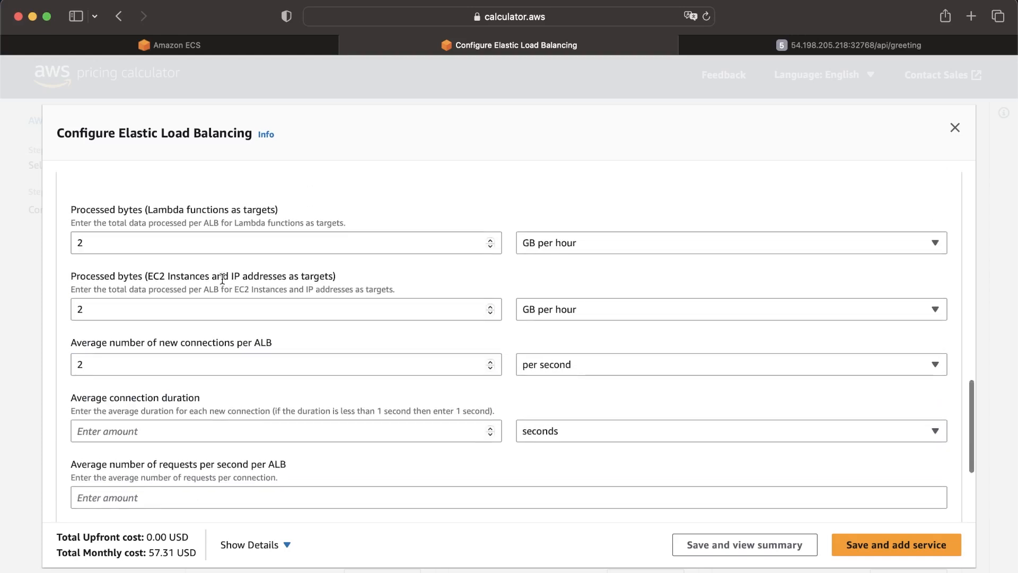
{"action": "left_click", "coordinate": [133, 303]}
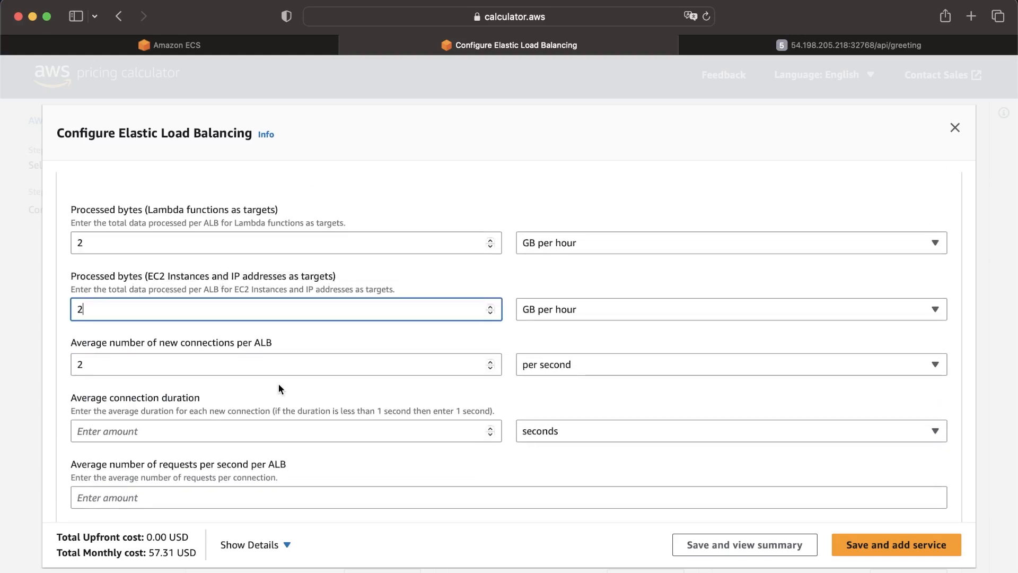
{"action": "scroll", "coordinate": [279, 384], "scroll_direction": "down", "scroll_amount": 5}
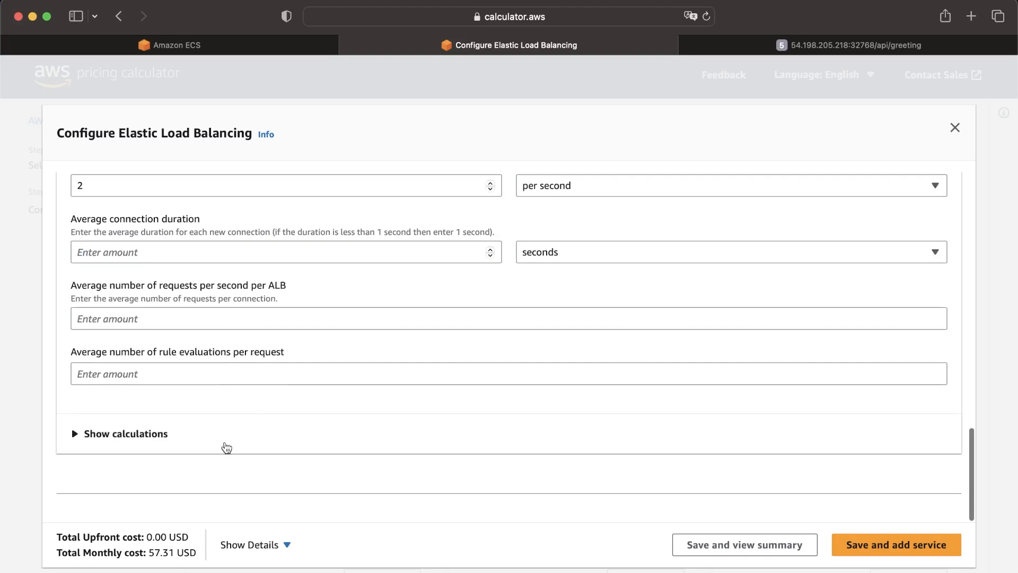
{"action": "left_click", "coordinate": [148, 433]}
{"action": "scroll", "coordinate": [194, 337], "scroll_direction": "down", "scroll_amount": 5}
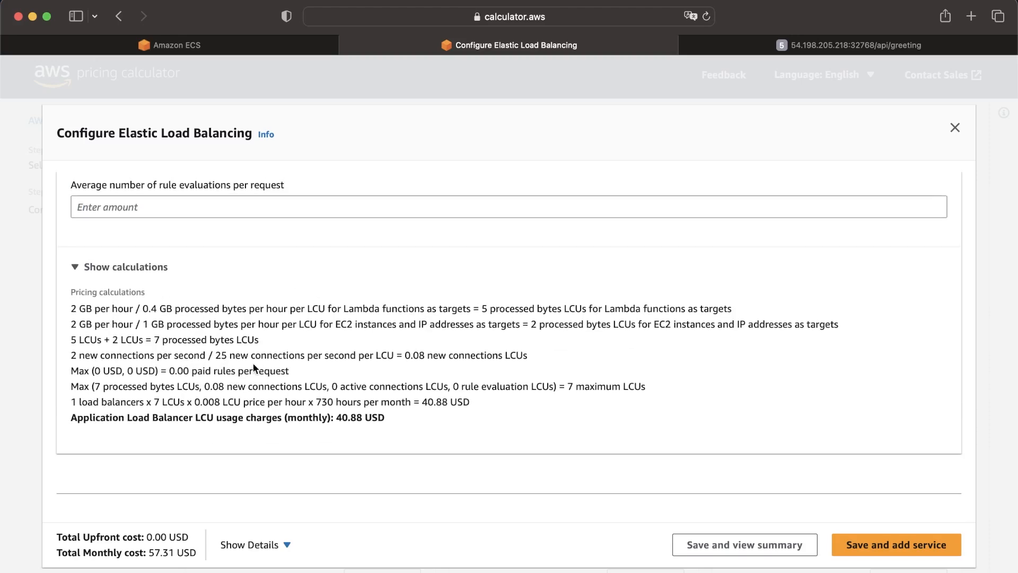
{"action": "scroll", "coordinate": [253, 366], "scroll_direction": "up", "scroll_amount": 6}
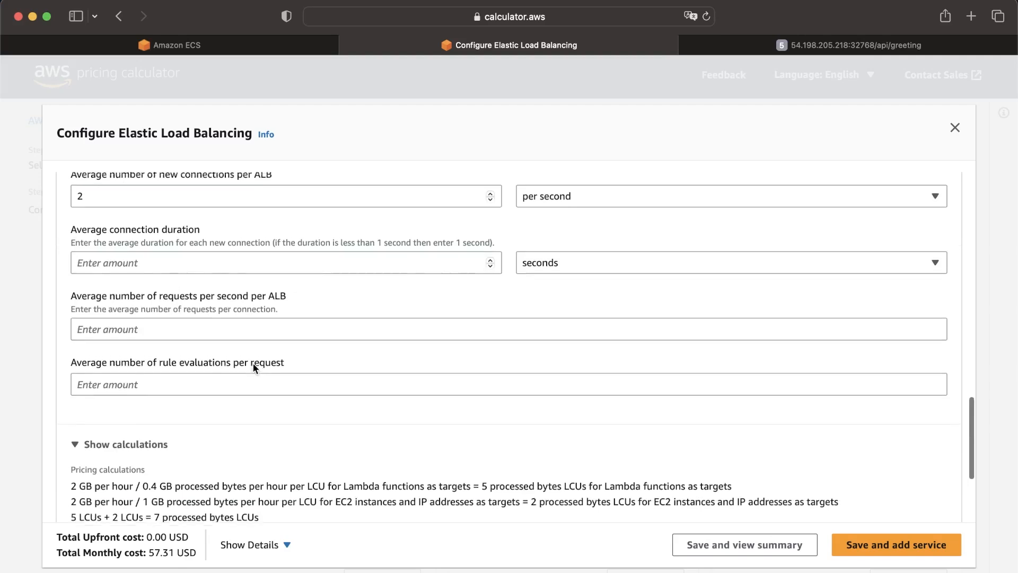
{"action": "scroll", "coordinate": [253, 366], "scroll_direction": "up", "scroll_amount": 2}
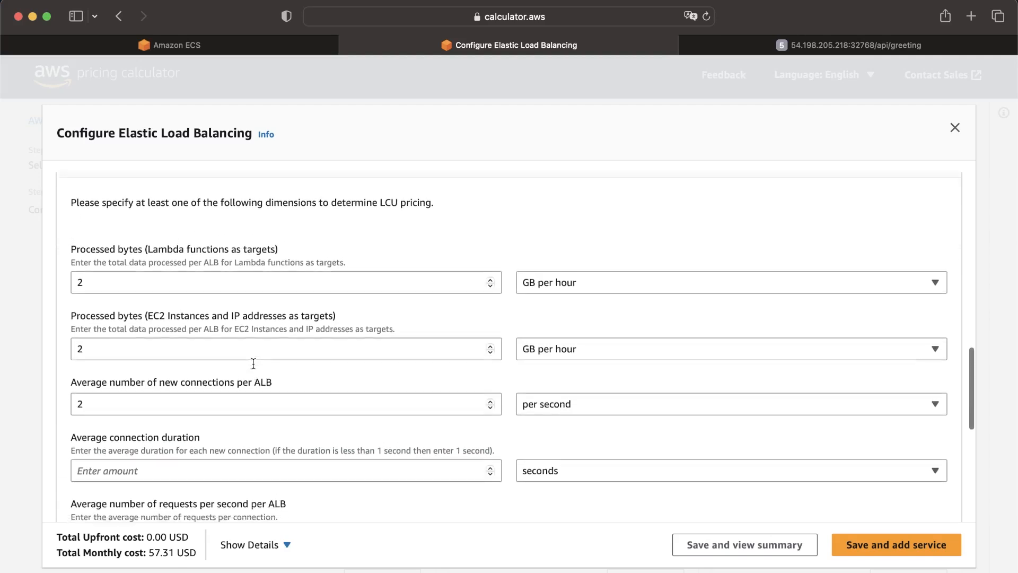
- Try an average connection duration of 0.5 seconds, and replace it with 1 second
{"action": "scroll", "coordinate": [252, 364], "scroll_direction": "down", "scroll_amount": 2}
{"action": "scroll", "coordinate": [168, 379], "scroll_direction": "down", "scroll_amount": 1}
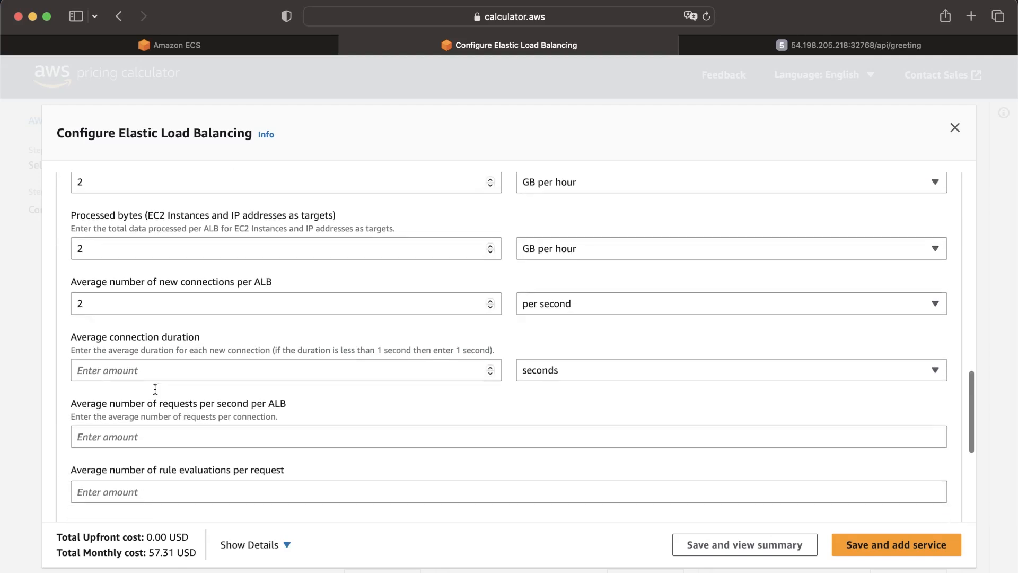
{"action": "left_click", "coordinate": [236, 365]}
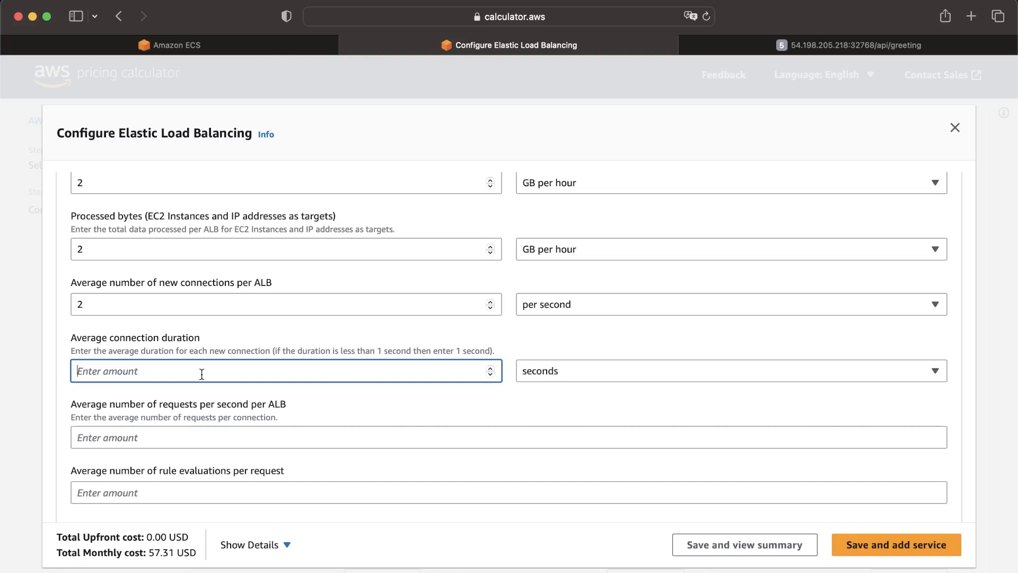
{"action": "type", "text": "0."}
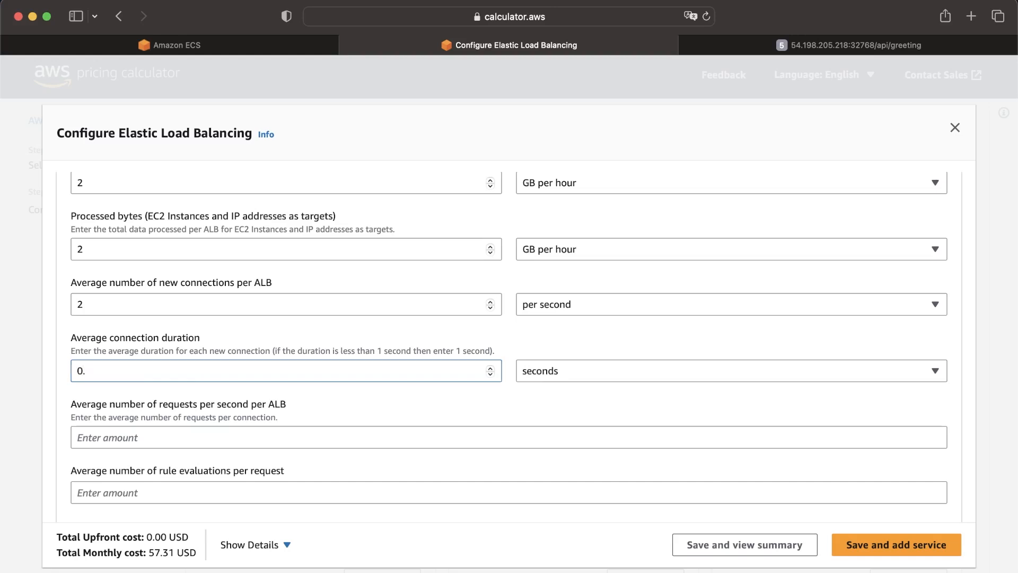
{"action": "type", "text": "4"}
{"action": "key", "text": "BackSpace"}
{"action": "type", "text": "5"}
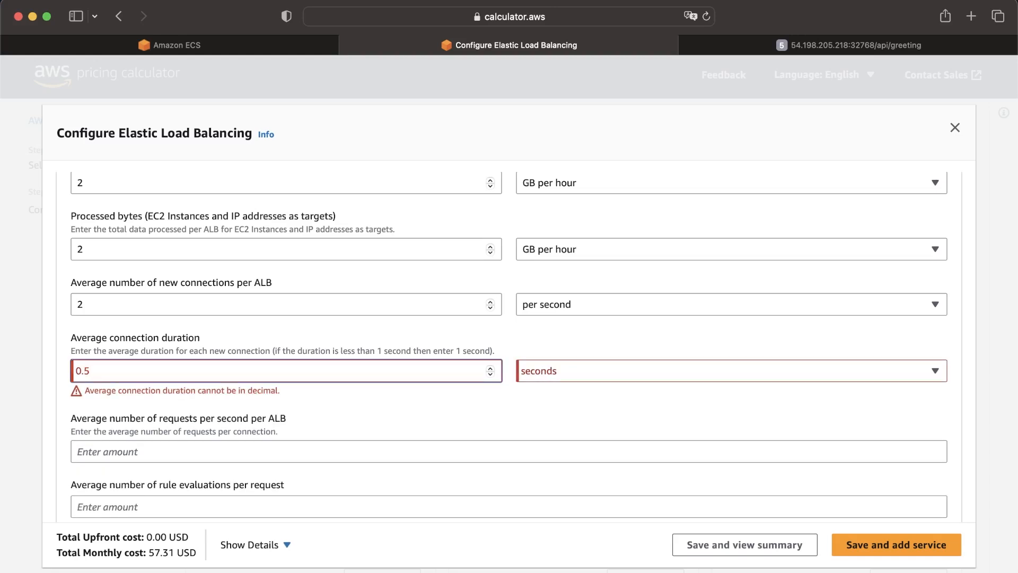
{"action": "key", "text": "BackSpace"}
{"action": "key", "text": "BackSpace"}
{"action": "key", "text": "BackSpace"}
{"action": "type", "text": "1"}
{"action": "left_click", "coordinate": [390, 393]}
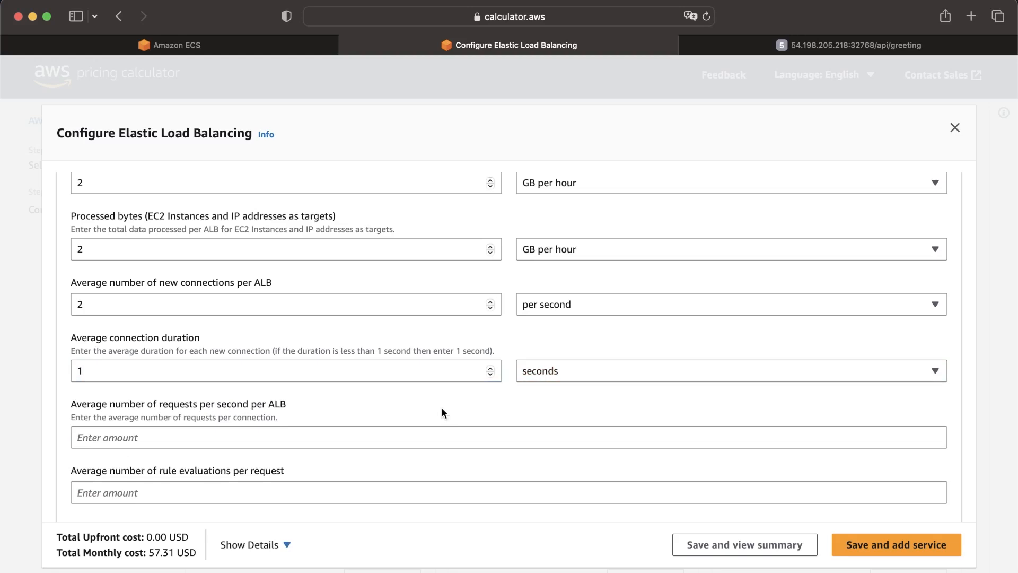
- Set the average connection duration to 15 seconds
{"action": "left_click", "coordinate": [370, 370]}
{"action": "left_click", "coordinate": [384, 395]}
{"action": "double_click", "coordinate": [322, 373]}
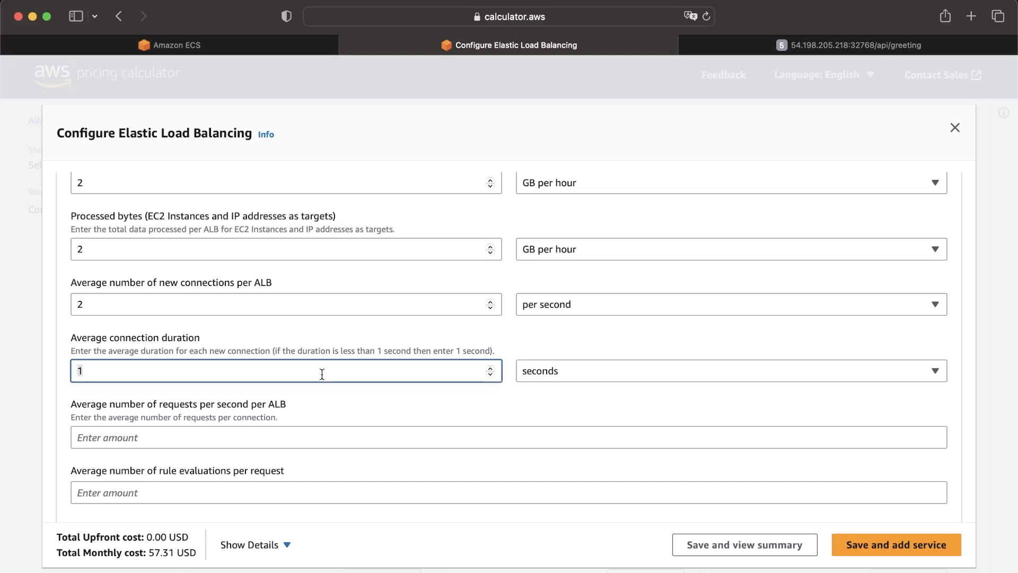
{"action": "type", "text": "15"}
{"action": "left_click", "coordinate": [382, 394]}
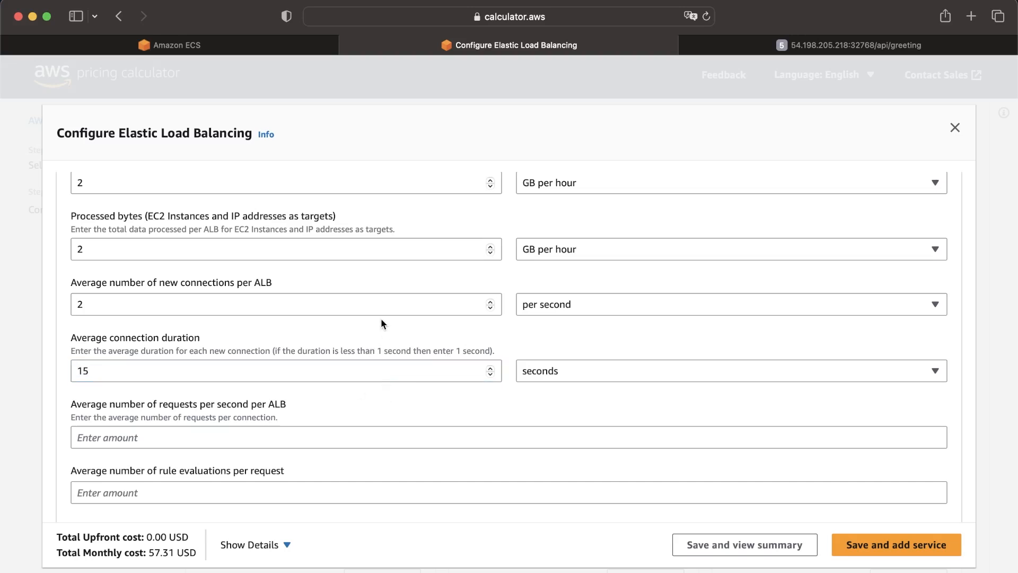
- Set the average number of new connections per ALB to 500 per second and show the monthly cost details
{"action": "scroll", "coordinate": [382, 322], "scroll_direction": "up", "scroll_amount": 1}
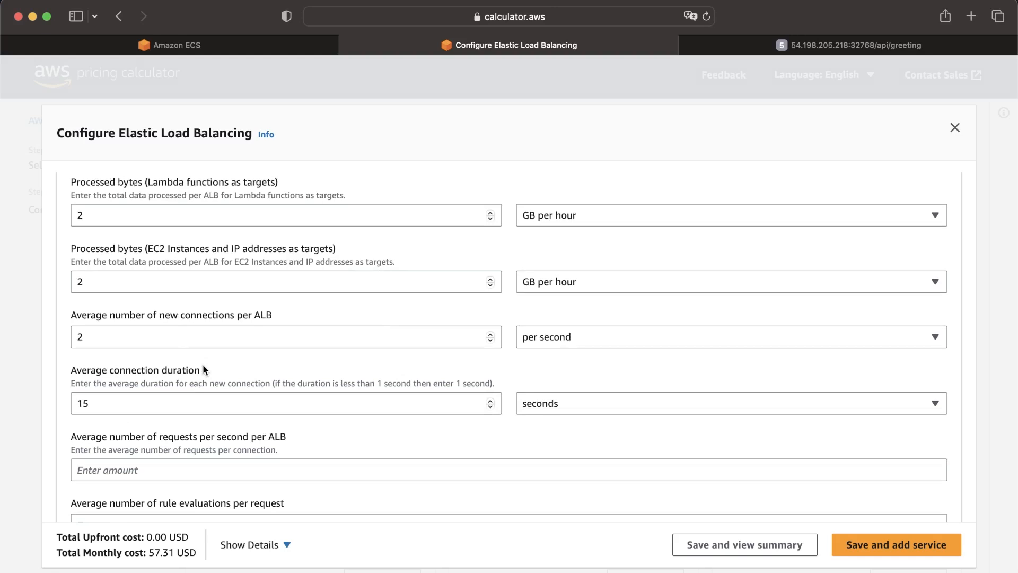
{"action": "left_click", "coordinate": [222, 316]}
{"action": "double_click", "coordinate": [167, 335]}
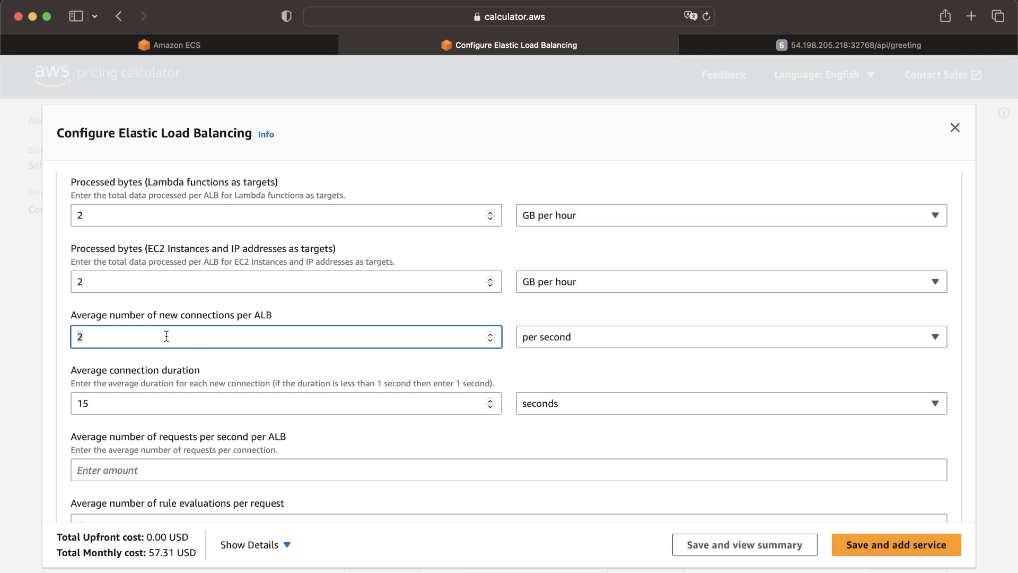
{"action": "type", "text": "500"}
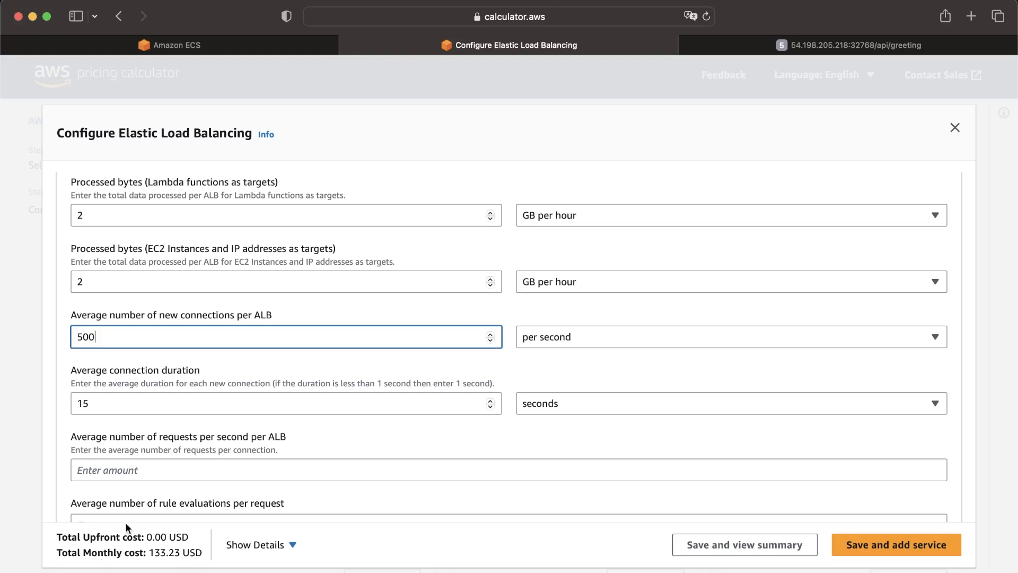
{"action": "left_click", "coordinate": [279, 552]}
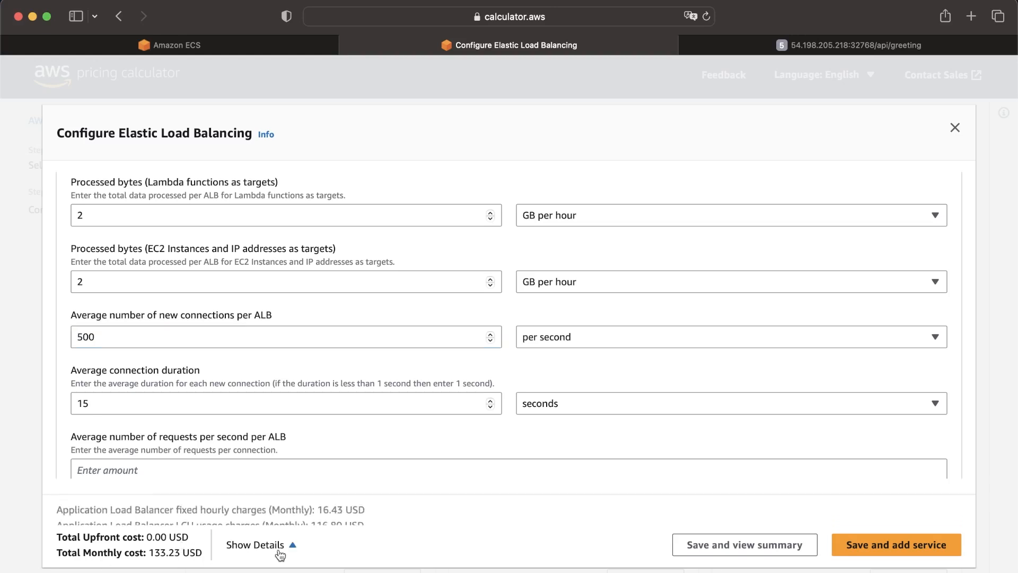
- Examine the LCU pricing calculations for the entered processed bytes and new connections
{"action": "scroll", "coordinate": [279, 352], "scroll_direction": "up", "scroll_amount": 10}
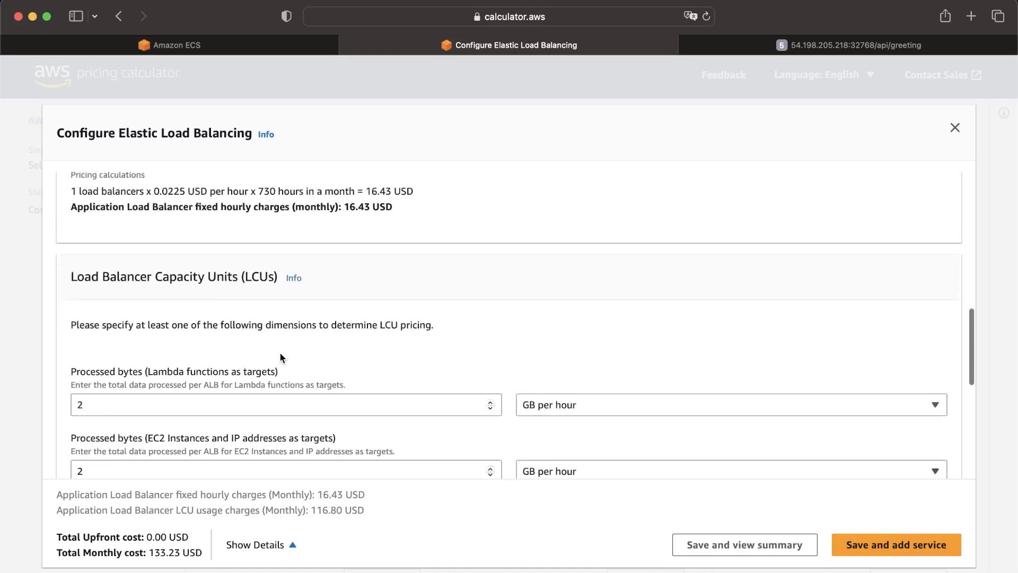
{"action": "scroll", "coordinate": [297, 313], "scroll_direction": "down", "scroll_amount": 15}
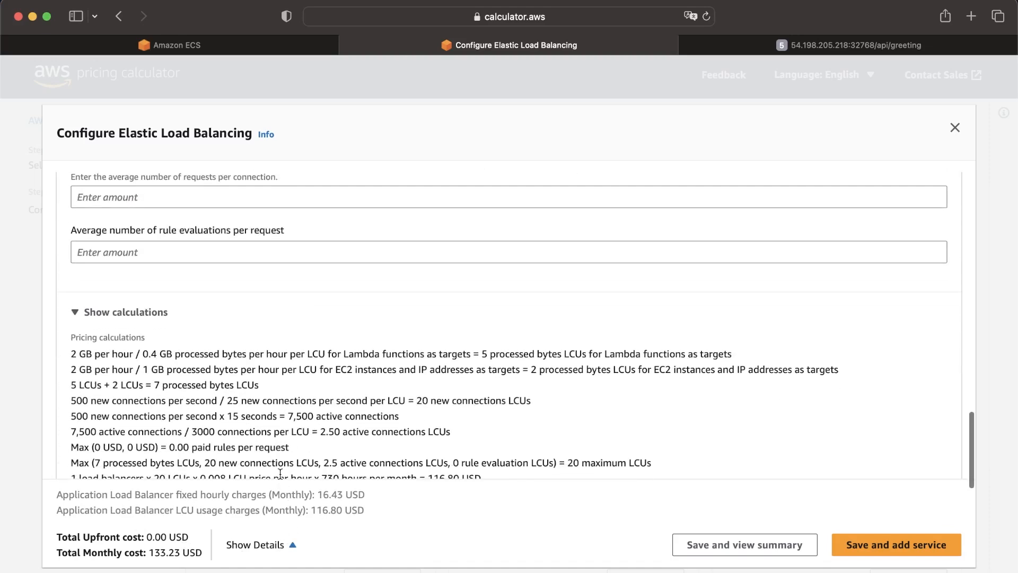
{"action": "scroll", "coordinate": [280, 383], "scroll_direction": "down", "scroll_amount": 2}
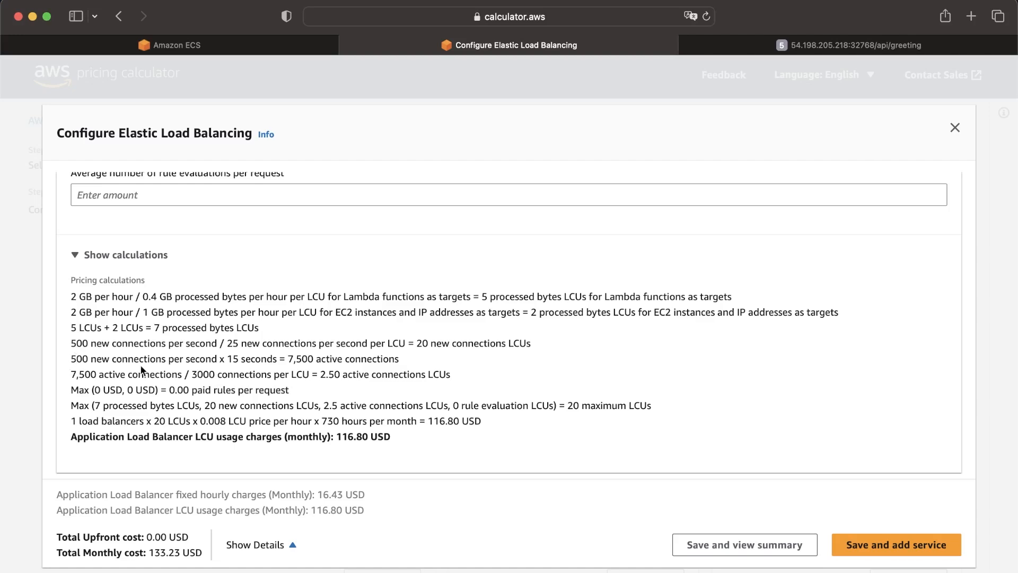
- Try average numbers of new connections per ALB of 10 and 20 per second
{"action": "scroll", "coordinate": [143, 370], "scroll_direction": "up", "scroll_amount": 5}
{"action": "scroll", "coordinate": [142, 370], "scroll_direction": "up", "scroll_amount": 1}
{"action": "double_click", "coordinate": [126, 335]}
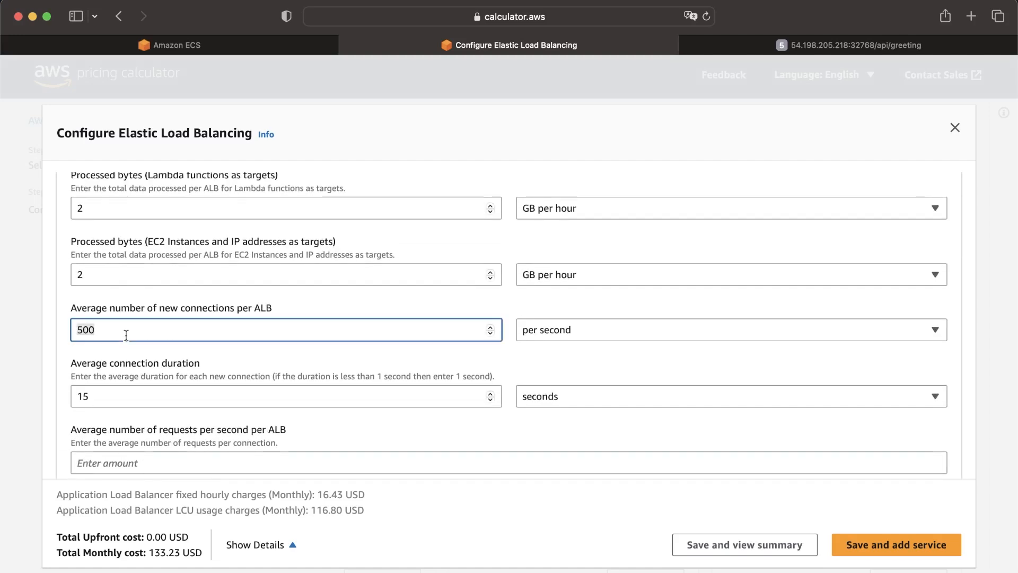
{"action": "type", "text": "10"}
{"action": "key", "text": "BackSpace"}
{"action": "type", "text": "0"}
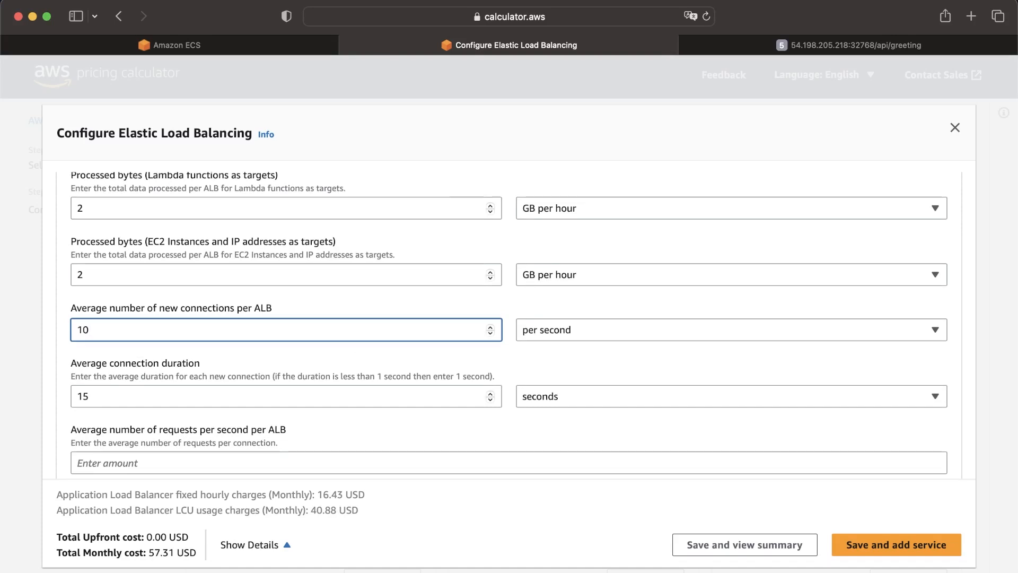
{"action": "key", "text": "BackSpace"}
{"action": "key", "text": "BackSpace"}
{"action": "type", "text": "10"}
{"action": "key", "text": "BackSpace"}
{"action": "key", "text": "BackSpace"}
{"action": "type", "text": "20"}
- Try 10 new connections per second per ALB again, and replace it with 300
{"action": "key", "text": "super+a"}
{"action": "type", "text": "10"}
{"action": "key", "text": "BackSpace"}
{"action": "key", "text": "BackSpace"}
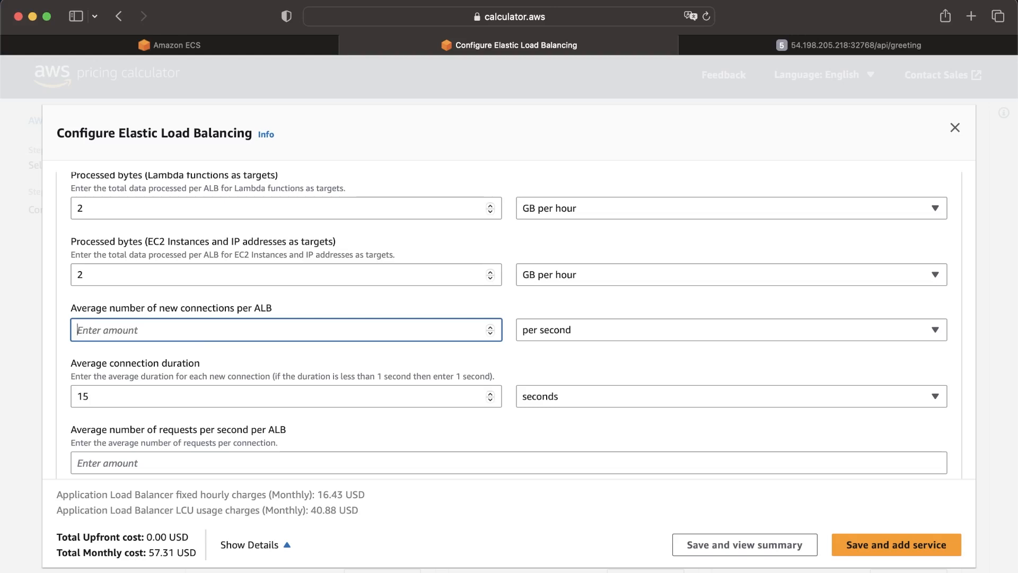
{"action": "type", "text": "300"}
{"action": "double_click", "coordinate": [212, 333]}
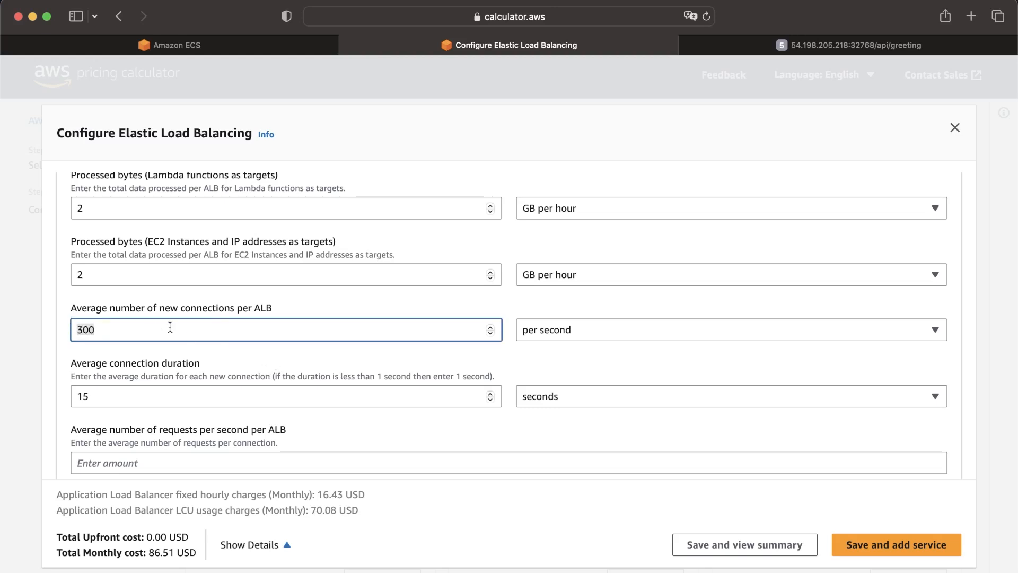
- Try an average connection duration of 1 second, and restore it to 15 seconds
{"action": "double_click", "coordinate": [140, 394]}
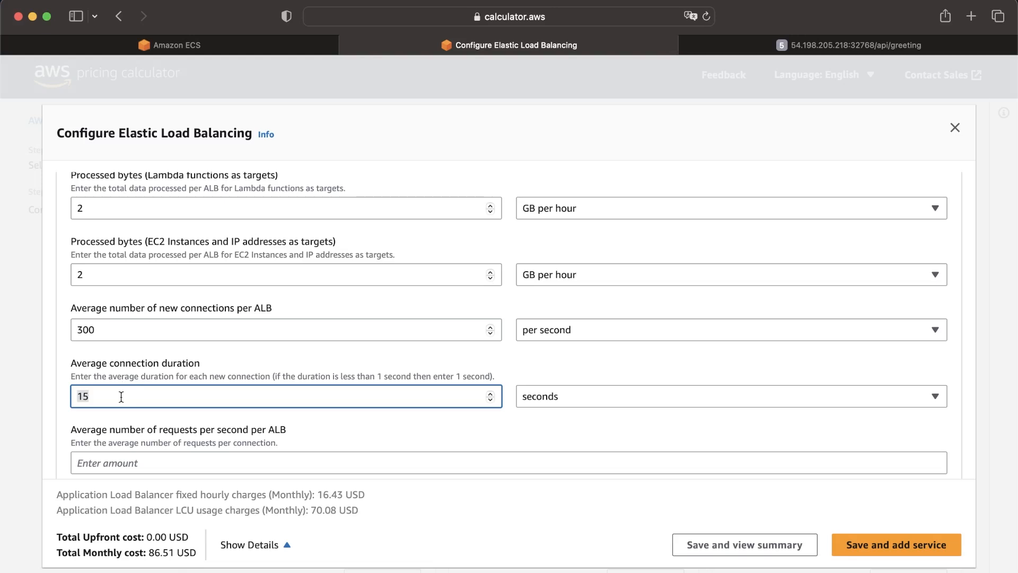
{"action": "scroll", "coordinate": [121, 396], "scroll_direction": "down", "scroll_amount": 2}
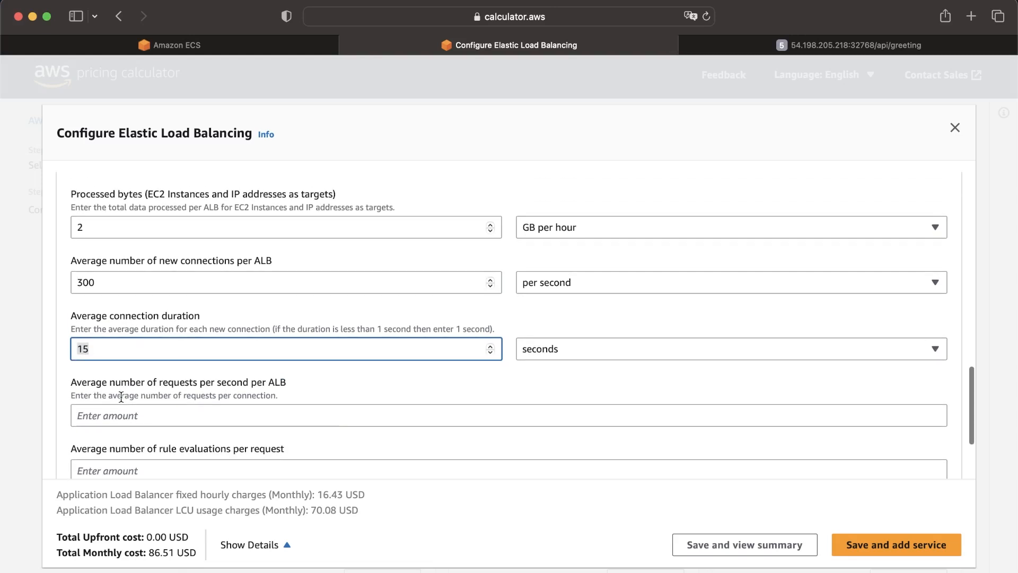
{"action": "type", "text": "1"}
{"action": "left_click", "coordinate": [294, 388]}
{"action": "double_click", "coordinate": [213, 345]}
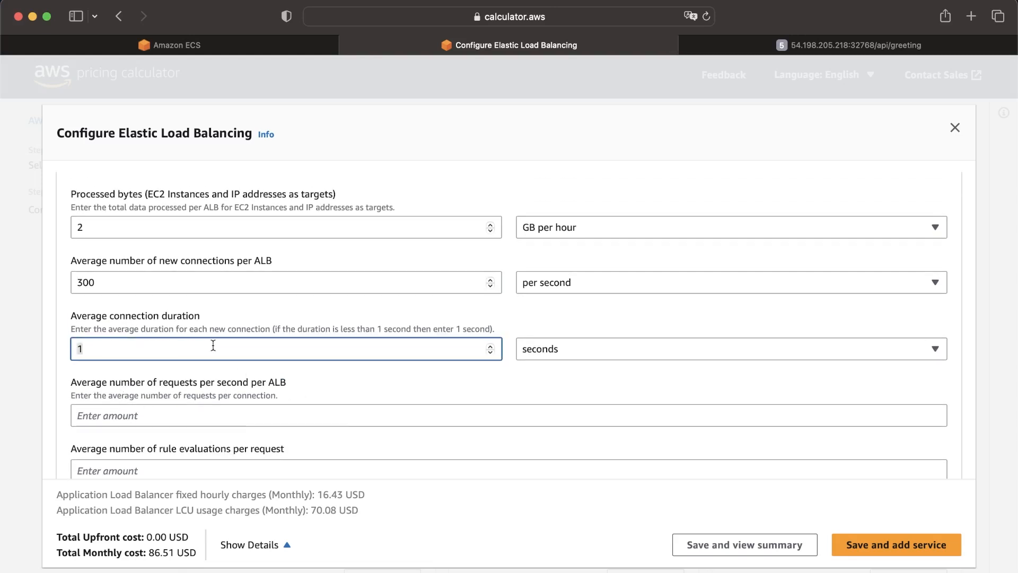
{"action": "type", "text": "15"}
{"action": "left_click", "coordinate": [243, 384]}
{"action": "left_click", "coordinate": [78, 348]}
{"action": "scroll", "coordinate": [210, 361], "scroll_direction": "down", "scroll_amount": 3}
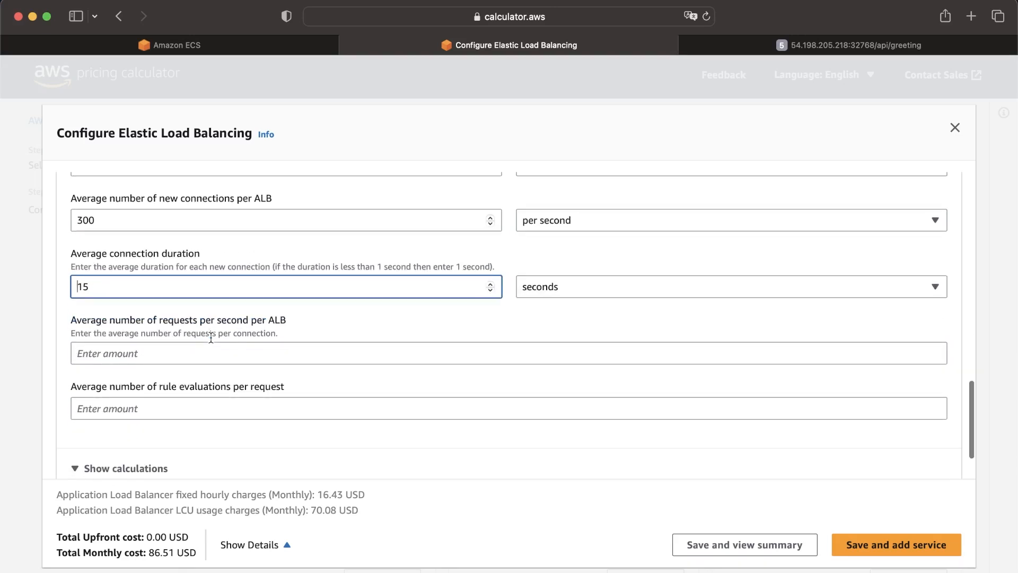
- Try an average of 500 new connections per second per ALB, and put it back to 300
{"action": "scroll", "coordinate": [210, 338], "scroll_direction": "up", "scroll_amount": 1}
{"action": "left_click", "coordinate": [153, 240]}
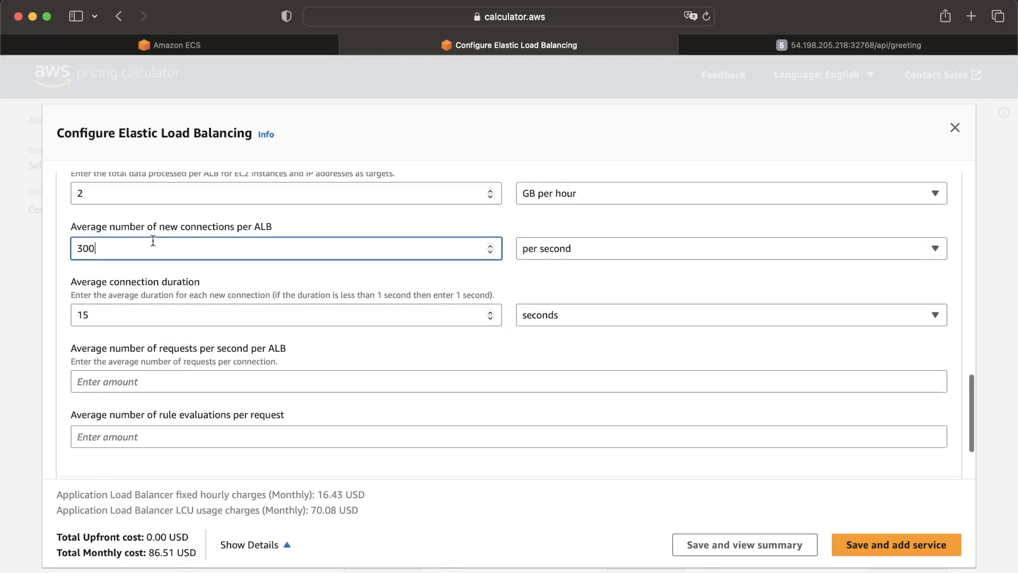
{"action": "double_click", "coordinate": [153, 240]}
{"action": "type", "text": "500"}
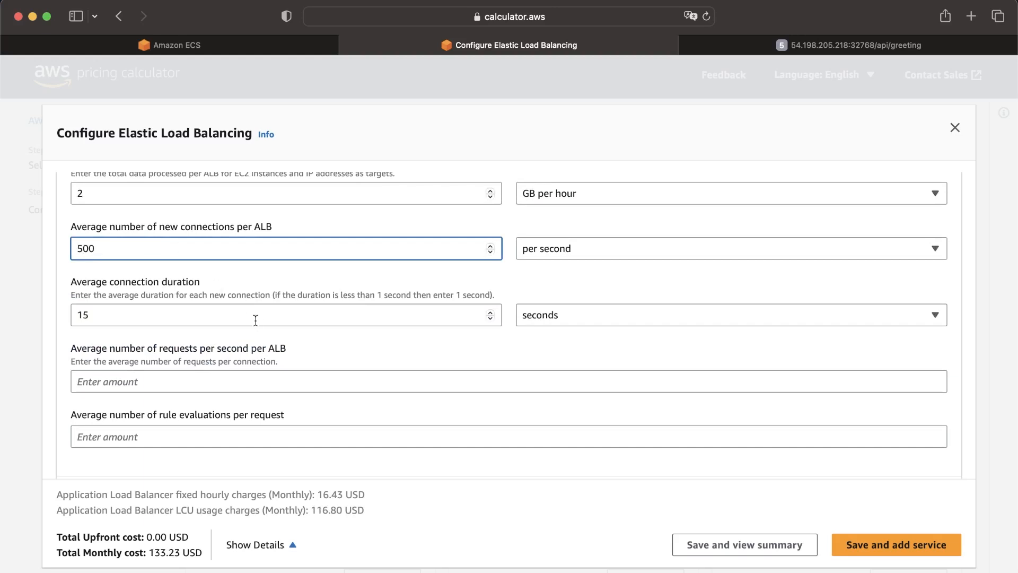
{"action": "key", "text": "BackSpace"}
{"action": "key", "text": "BackSpace"}
{"action": "key", "text": "BackSpace"}
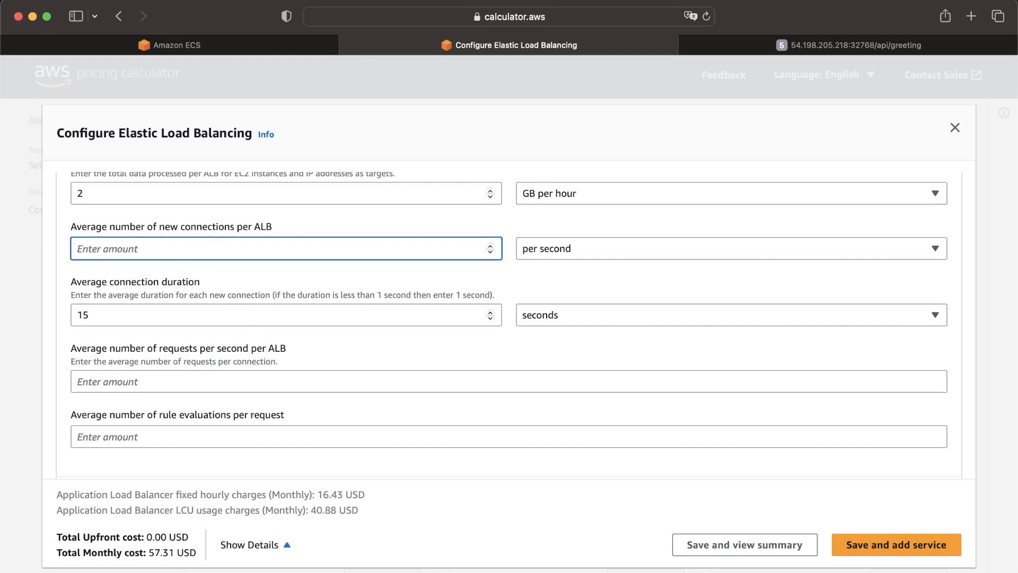
{"action": "type", "text": "300"}
{"action": "scroll", "coordinate": [296, 290], "scroll_direction": "up", "scroll_amount": 3}
{"action": "left_click", "coordinate": [279, 289]}
- Try processed bytes of 1 GB per hour for EC2 instances and IP addresses, and replace it with 10
{"action": "scroll", "coordinate": [279, 290], "scroll_direction": "up", "scroll_amount": 2}
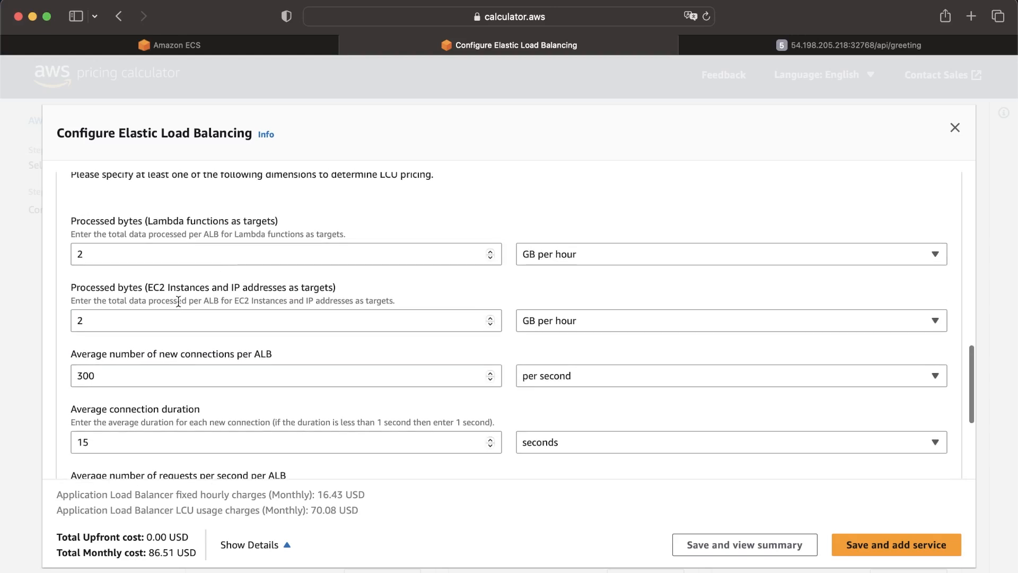
{"action": "double_click", "coordinate": [178, 301]}
{"action": "left_click", "coordinate": [138, 315]}
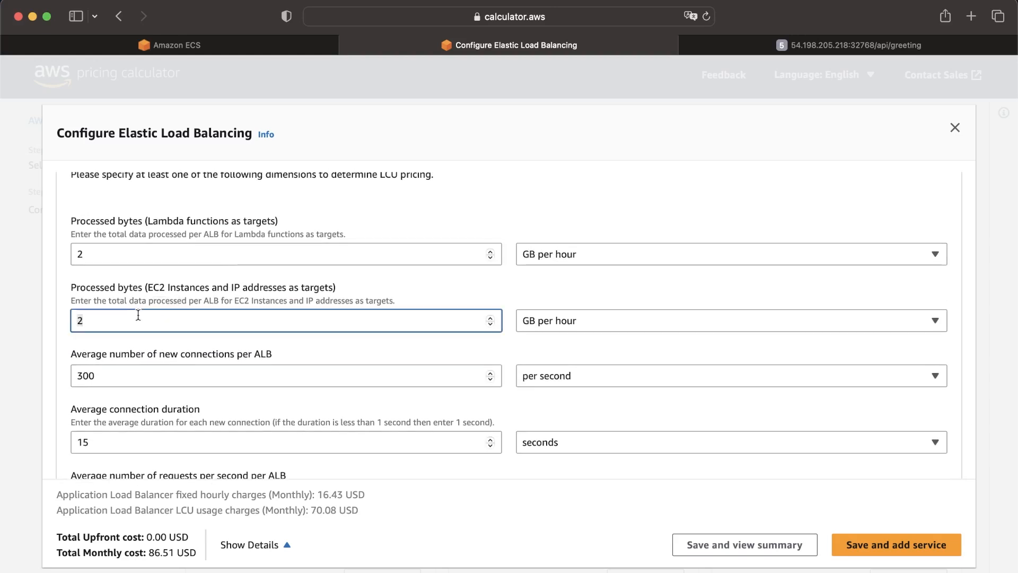
{"action": "key", "text": "BackSpace"}
{"action": "type", "text": "1"}
{"action": "left_click", "coordinate": [166, 354]}
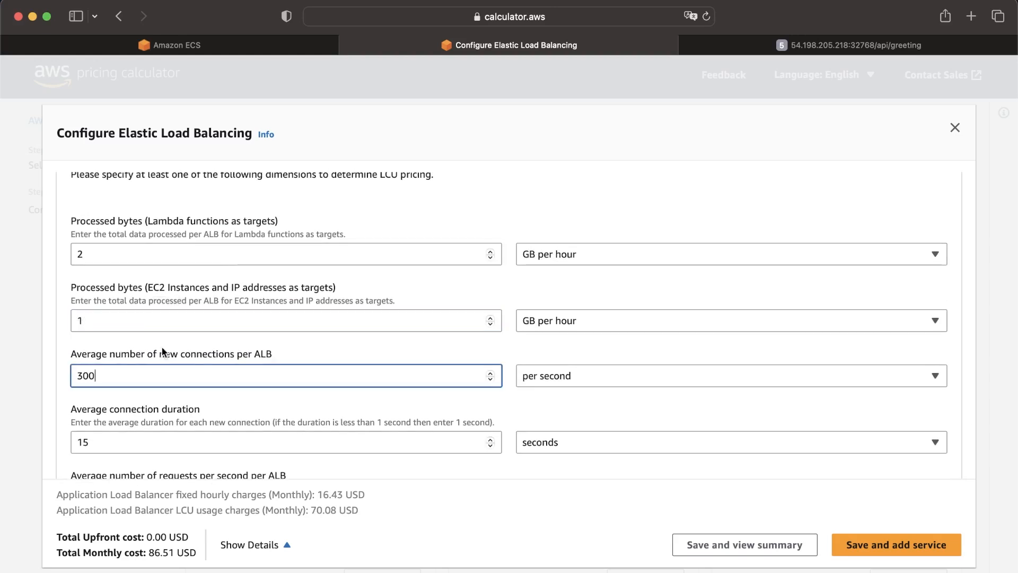
{"action": "double_click", "coordinate": [144, 322]}
{"action": "key", "text": "BackSpace"}
{"action": "type", "text": "10"}
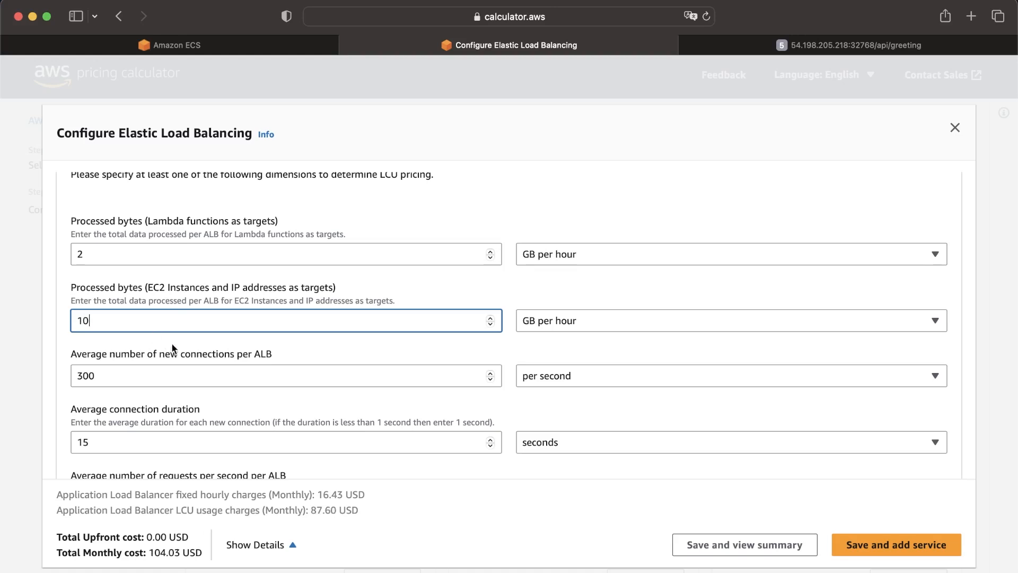
{"action": "left_click", "coordinate": [173, 343]}
- Compare EC2 and IP address processed bytes of 2 and 10 GB per hour, and check the monthly cost details
{"action": "double_click", "coordinate": [154, 321]}
{"action": "type", "text": "2"}
{"action": "left_click", "coordinate": [205, 340]}
{"action": "double_click", "coordinate": [178, 318]}
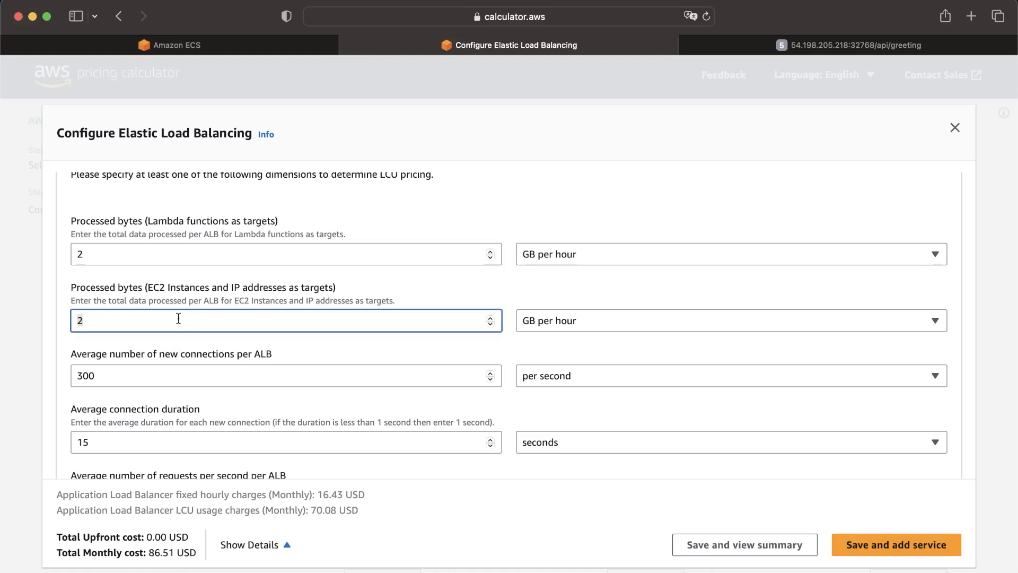
{"action": "type", "text": "10"}
{"action": "left_click", "coordinate": [216, 352]}
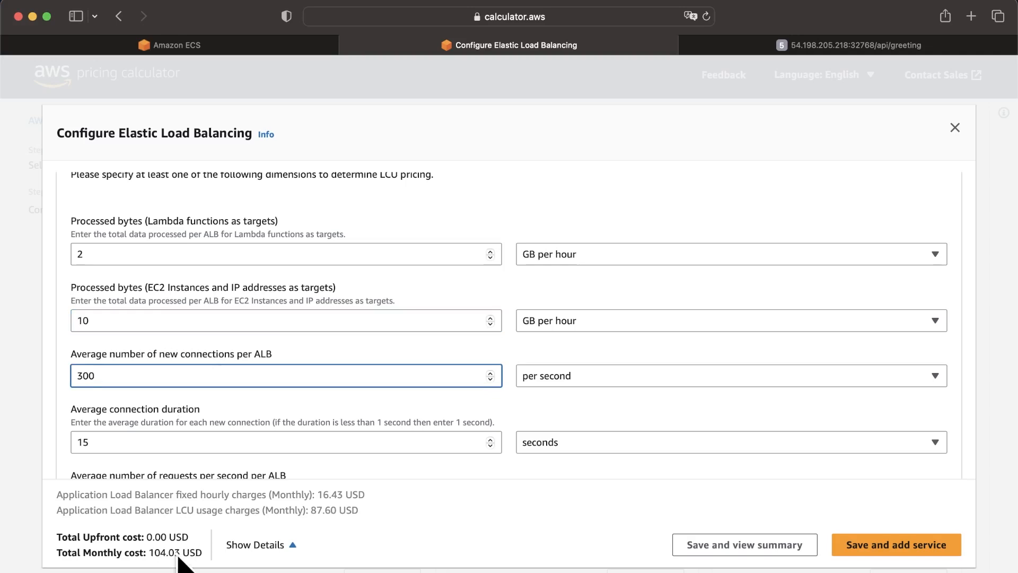
{"action": "left_click", "coordinate": [277, 545]}
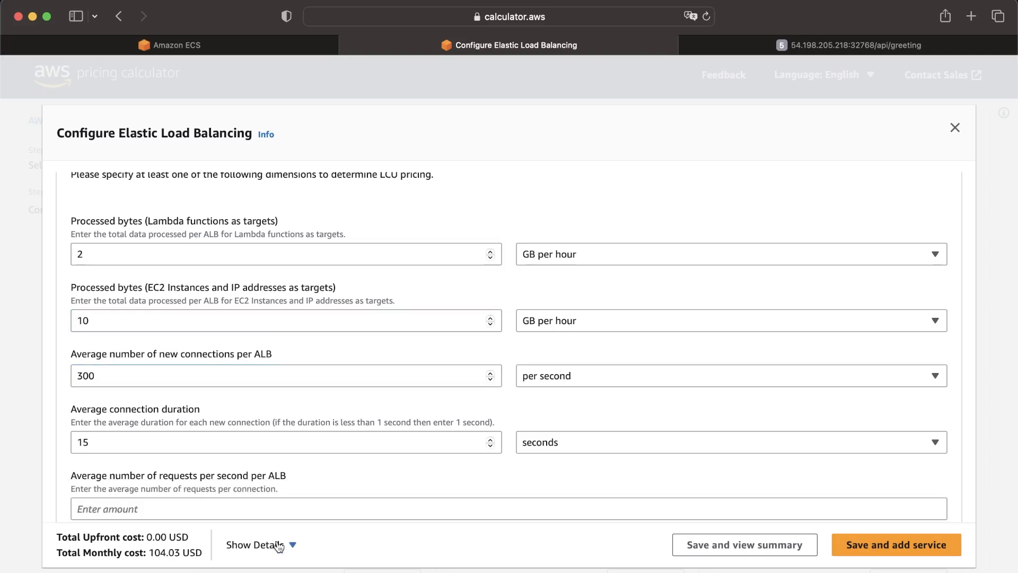
{"action": "left_click", "coordinate": [275, 552]}
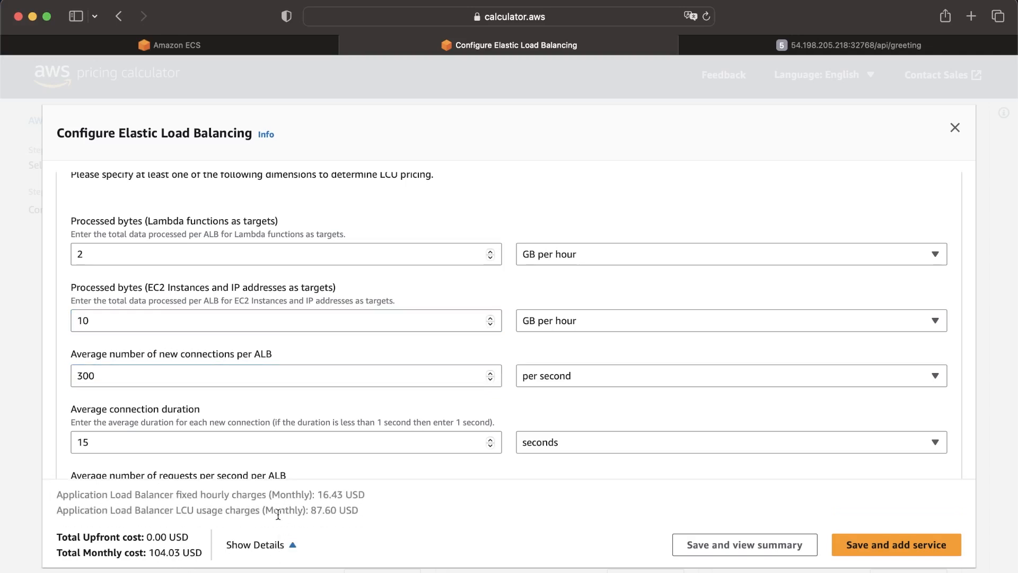
- Examine the LCU pricing calculations, especially the processed bytes line for Lambda functions as targets
{"action": "scroll", "coordinate": [300, 412], "scroll_direction": "down", "scroll_amount": 10}
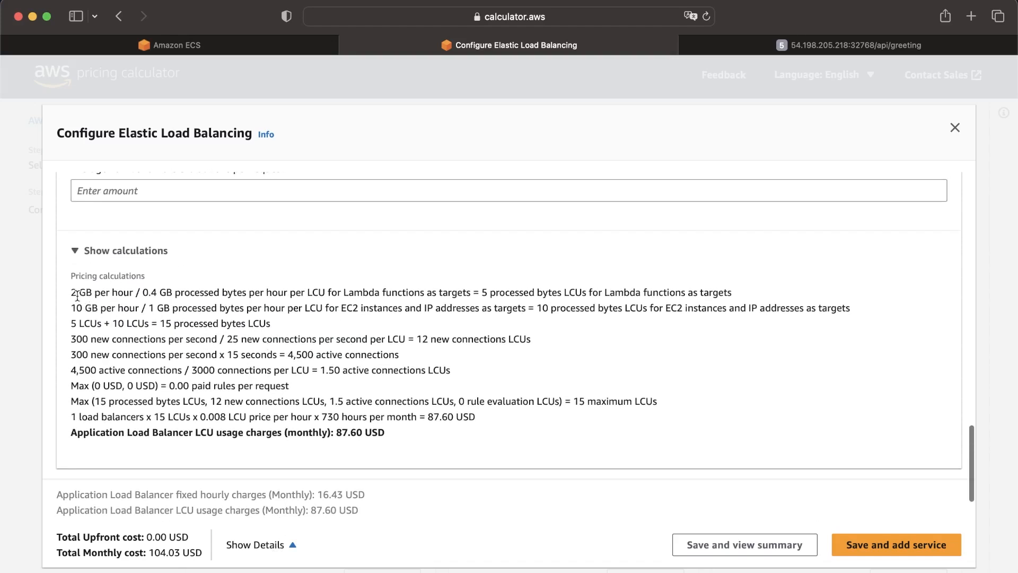
{"action": "left_click_drag", "start_coordinate": [77, 293], "coordinate": [501, 293]}
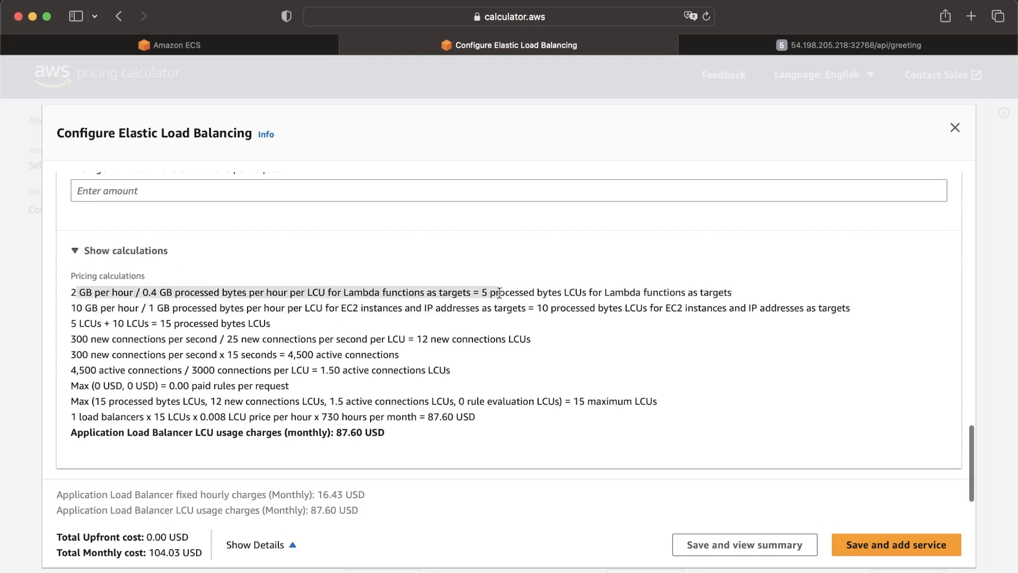
{"action": "left_click", "coordinate": [500, 292]}
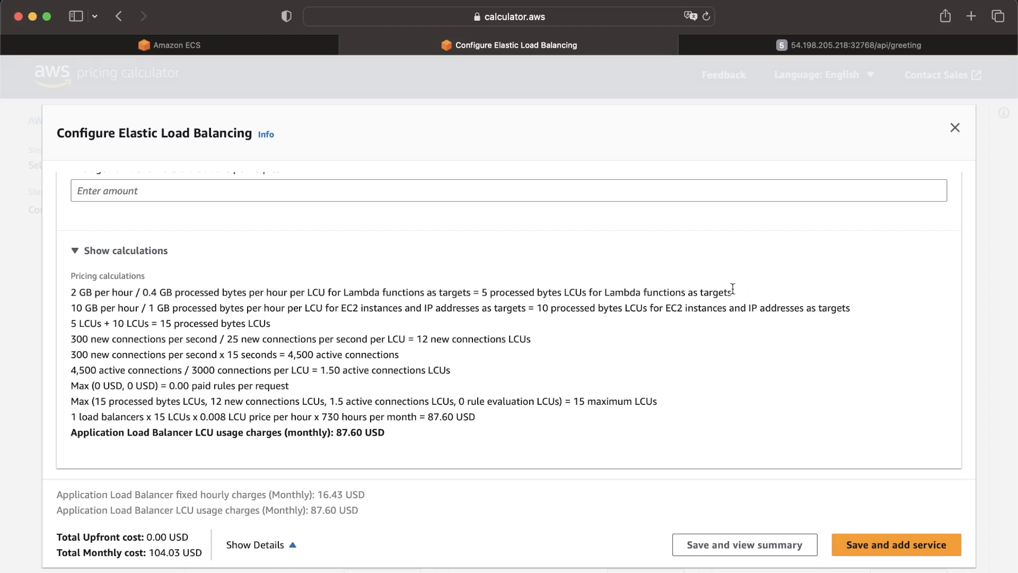
{"action": "left_click_drag", "start_coordinate": [741, 293], "coordinate": [44, 292]}
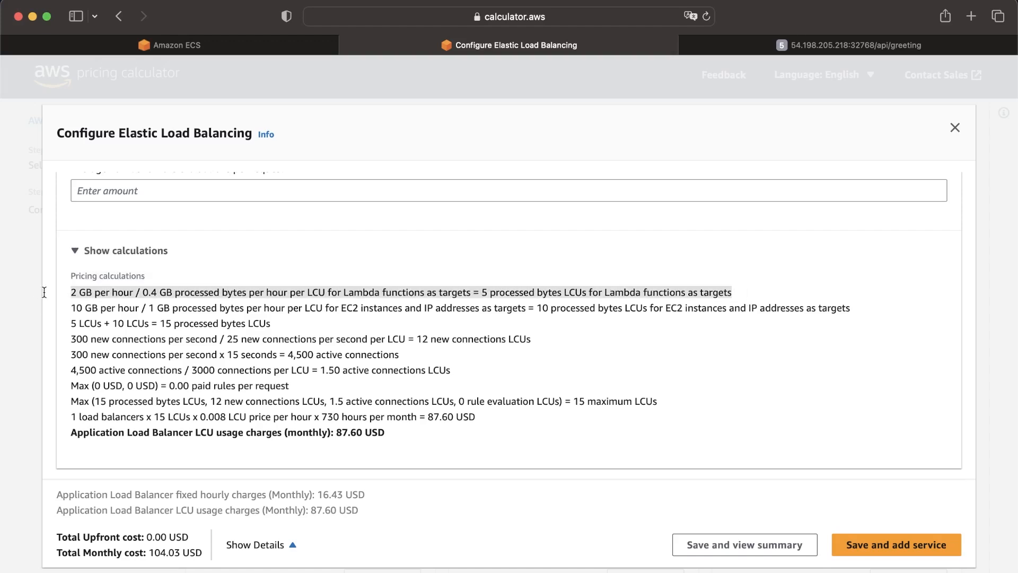
{"action": "left_click", "coordinate": [98, 303]}
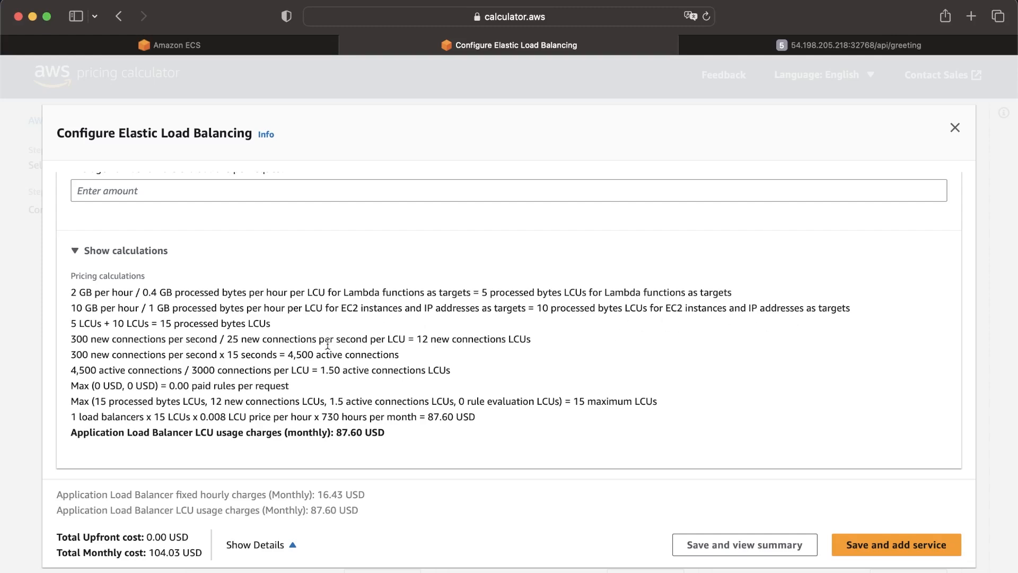
- Try Lambda processed bytes of 1 and 0 GB per hour, and restore the value to 2
{"action": "scroll", "coordinate": [328, 344], "scroll_direction": "up", "scroll_amount": 10}
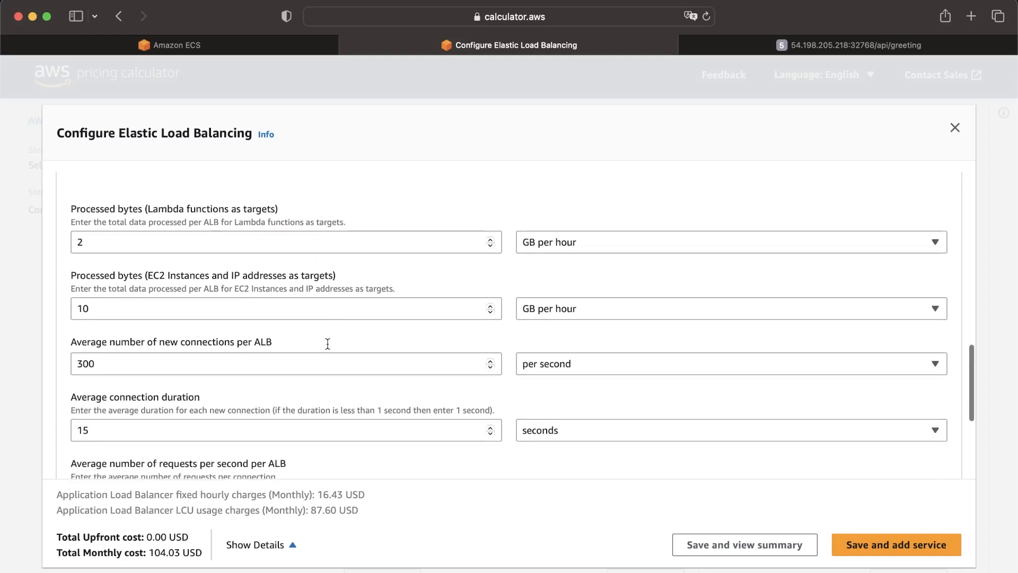
{"action": "double_click", "coordinate": [320, 242]}
{"action": "type", "text": "1"}
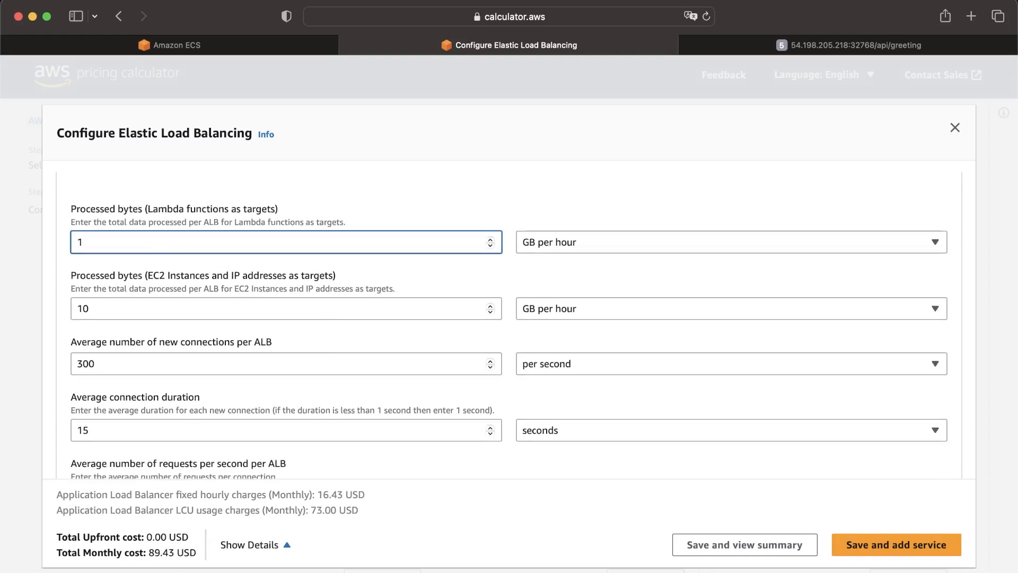
{"action": "key", "text": "BackSpace"}
{"action": "type", "text": "0"}
{"action": "key", "text": "BackSpace"}
{"action": "type", "text": "2"}
{"action": "left_click", "coordinate": [374, 196]}
- Set the processed bytes for EC2 instances and IP addresses as targets to 2 GB per hour
{"action": "scroll", "coordinate": [342, 284], "scroll_direction": "down", "scroll_amount": 2}
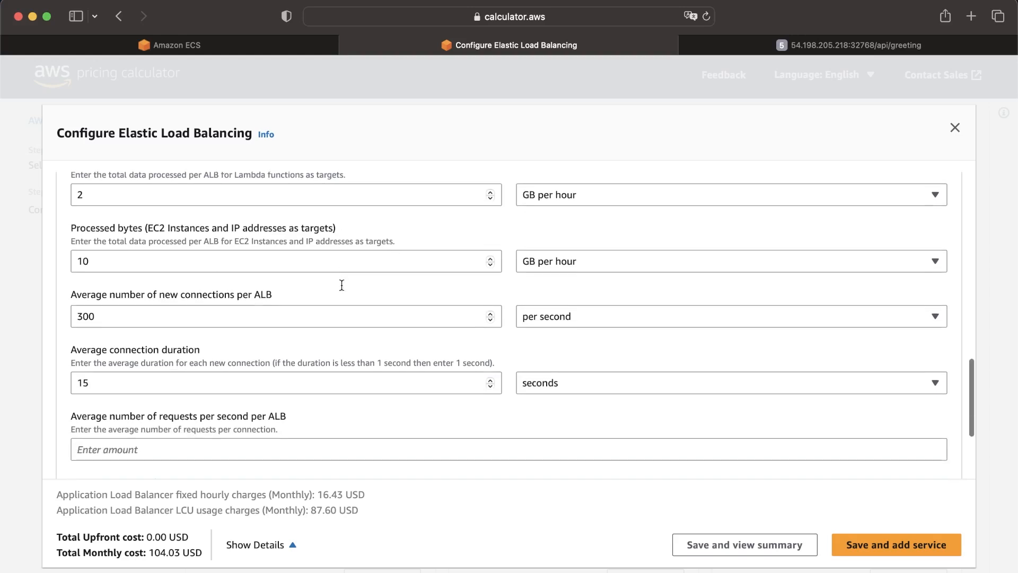
{"action": "double_click", "coordinate": [315, 247]}
{"action": "type", "text": "2"}
{"action": "left_click", "coordinate": [307, 284]}
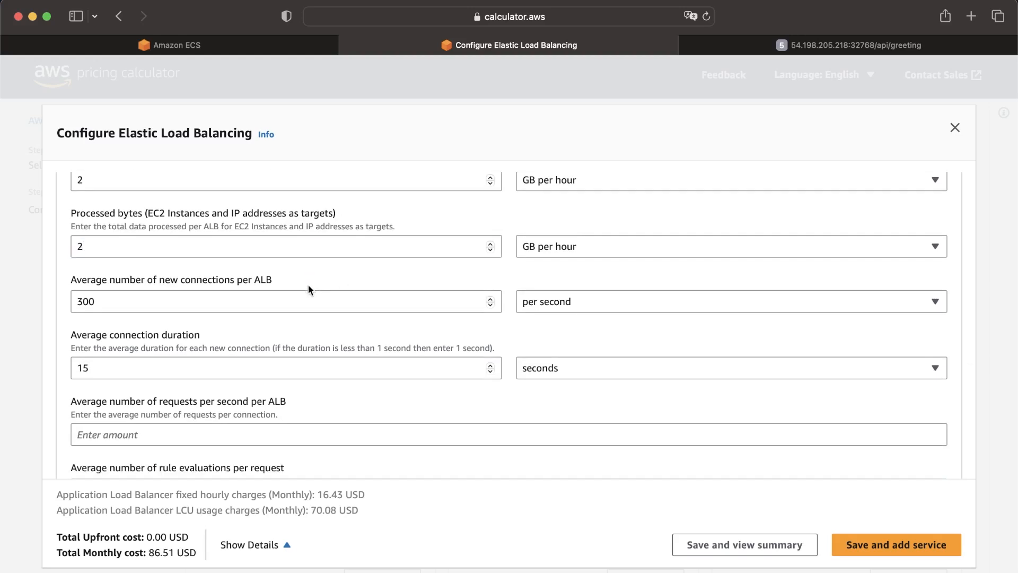
- Set the average number of new connections per ALB to 20 per second and examine the LCU pricing calculations
{"action": "scroll", "coordinate": [308, 285], "scroll_direction": "down", "scroll_amount": 2}
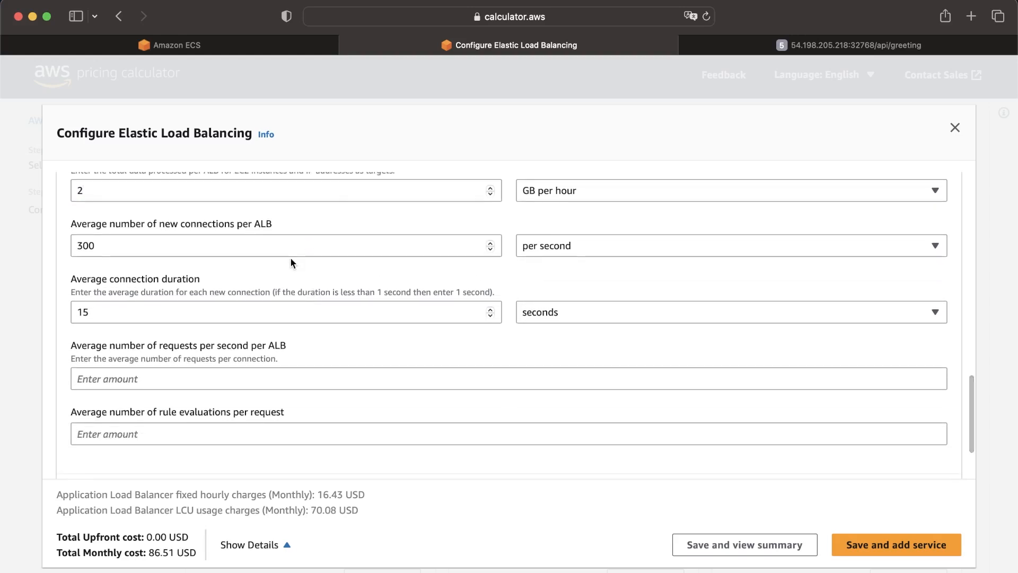
{"action": "double_click", "coordinate": [272, 244]}
{"action": "type", "text": "20"}
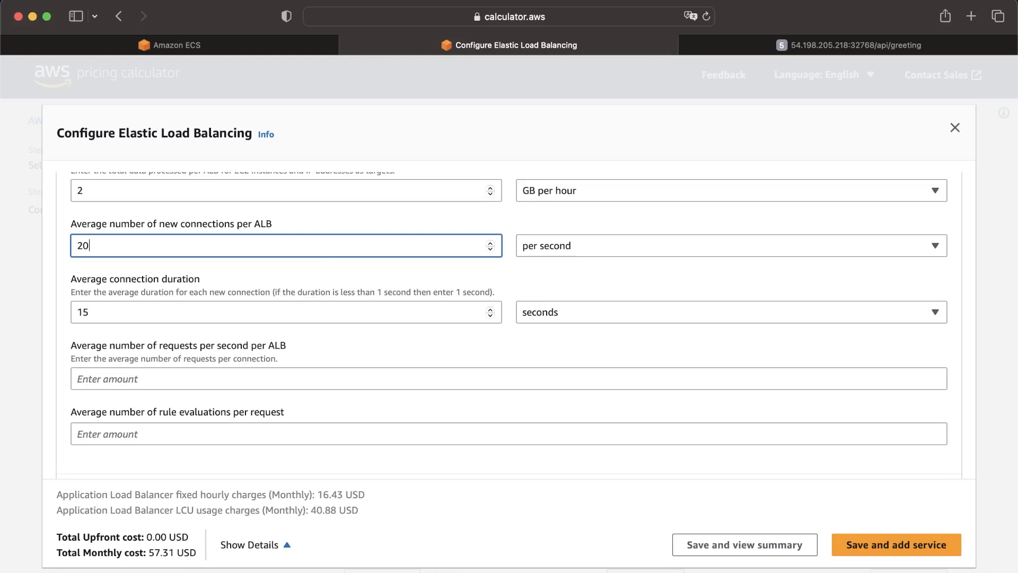
{"action": "left_click", "coordinate": [370, 281]}
{"action": "scroll", "coordinate": [371, 279], "scroll_direction": "down", "scroll_amount": 4}
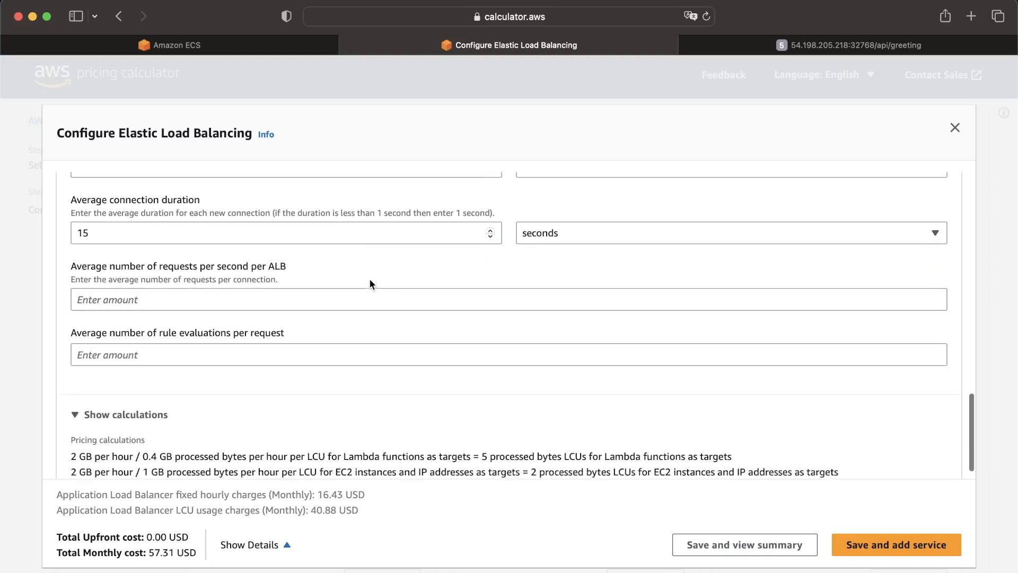
{"action": "scroll", "coordinate": [370, 279], "scroll_direction": "down", "scroll_amount": 3}
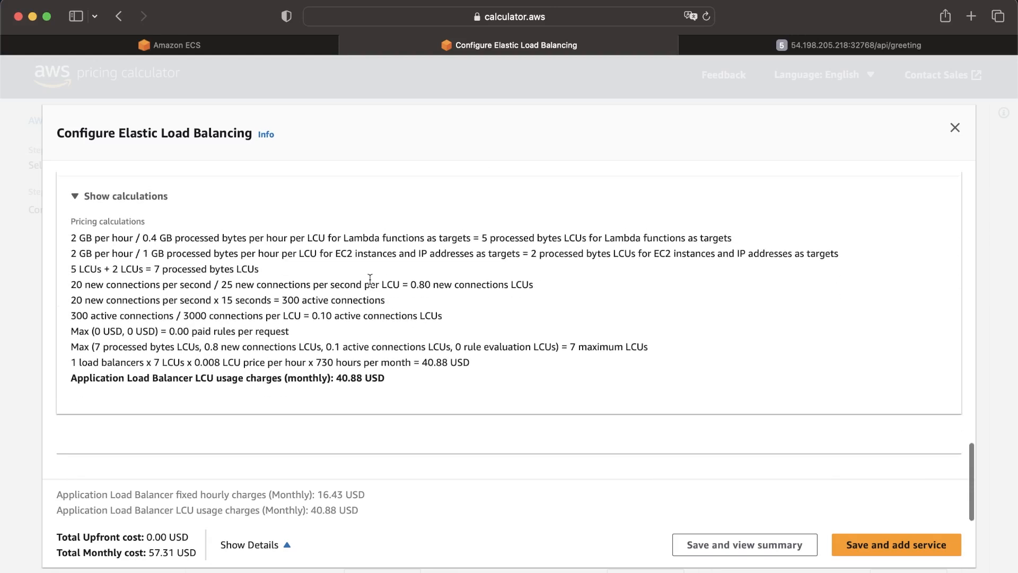
- Examine the Application Load Balancer's LCU inputs and pricing calculations, including the monthly usage charges and total monthly cost
{"action": "scroll", "coordinate": [370, 279], "scroll_direction": "up", "scroll_amount": 7}
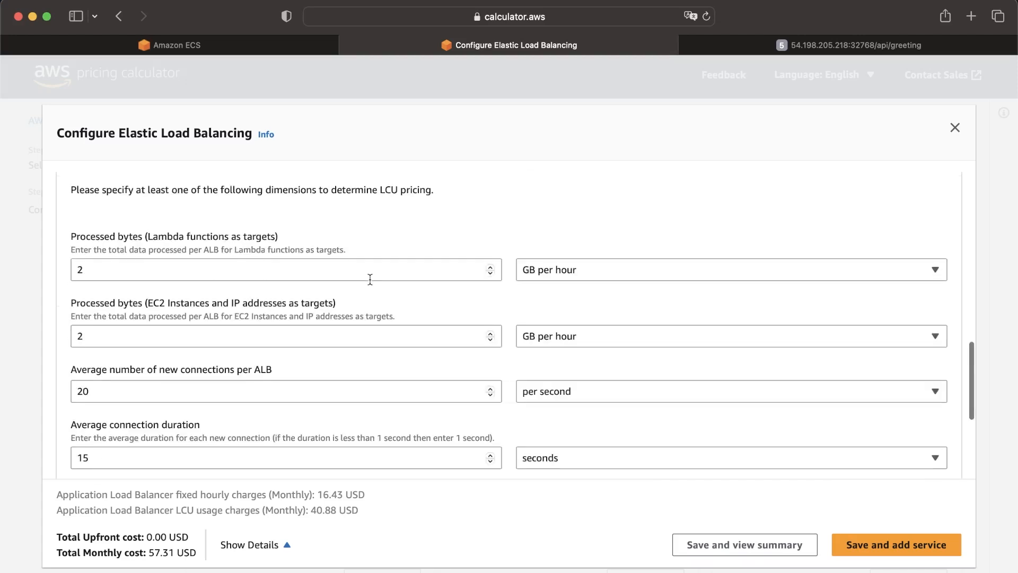
{"action": "scroll", "coordinate": [370, 279], "scroll_direction": "down", "scroll_amount": 3}
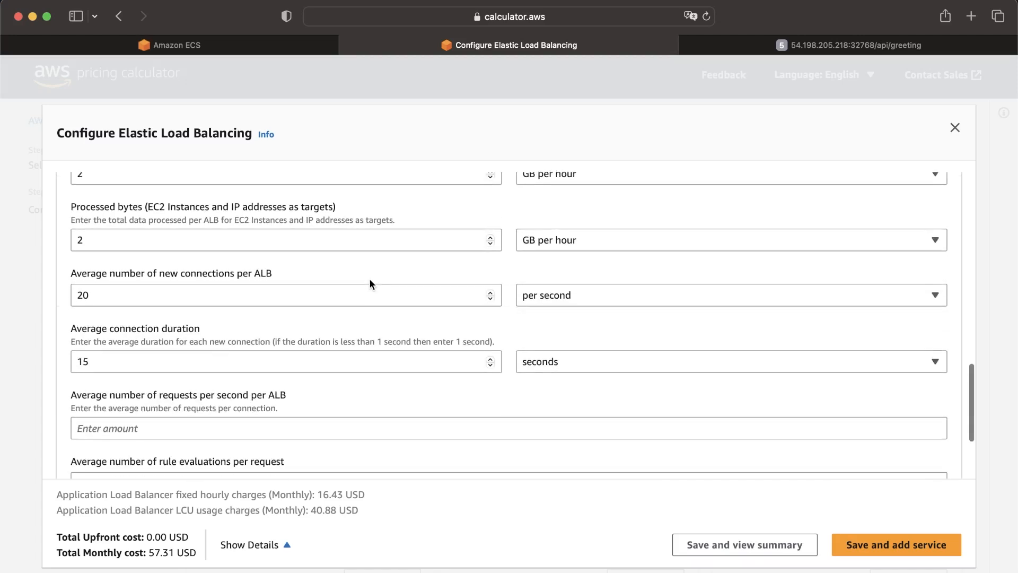
{"action": "scroll", "coordinate": [370, 279], "scroll_direction": "down", "scroll_amount": 8}
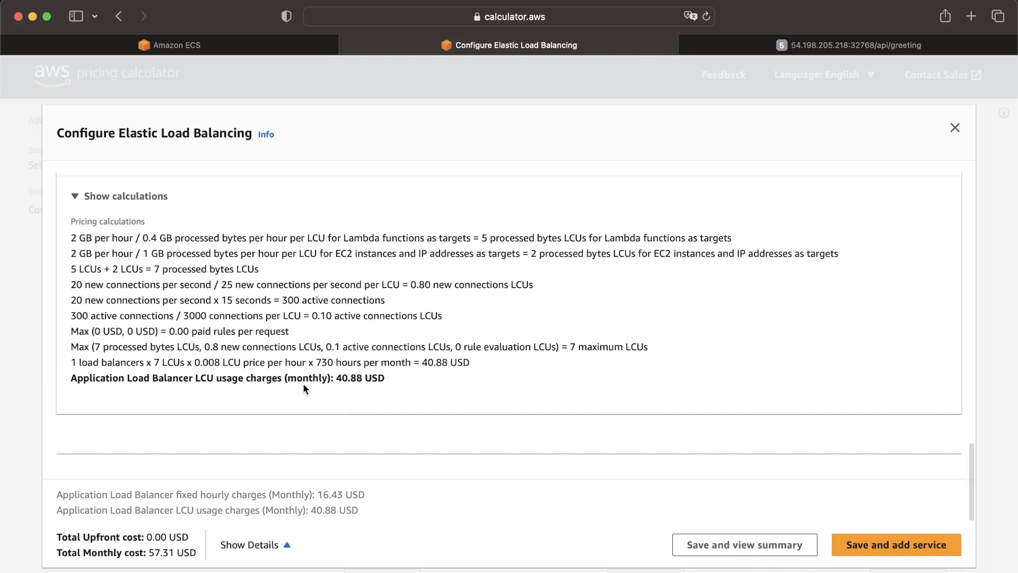
{"action": "double_click", "coordinate": [369, 387]}
{"action": "triple_click", "coordinate": [360, 376]}
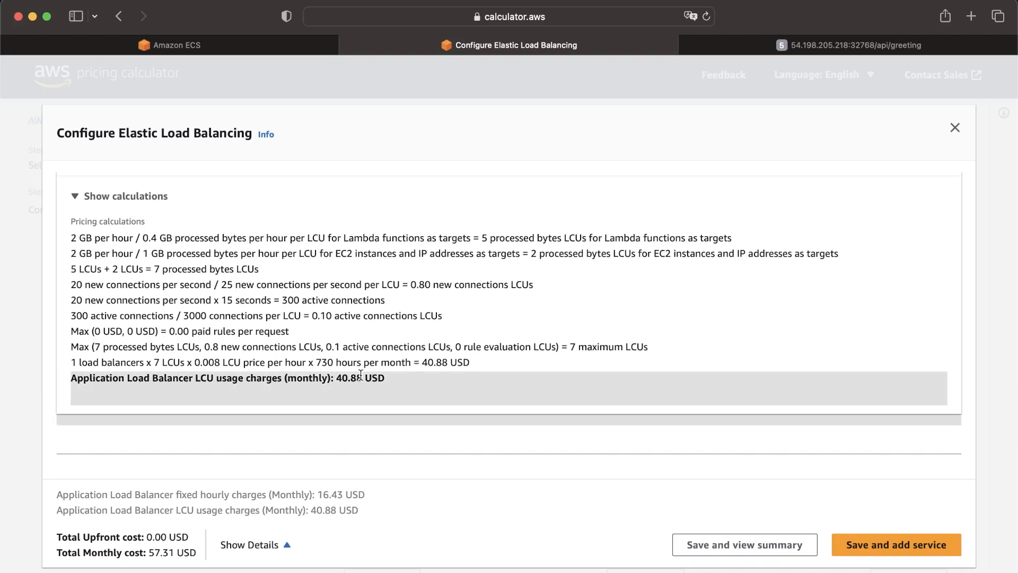
{"action": "left_click", "coordinate": [360, 375]}
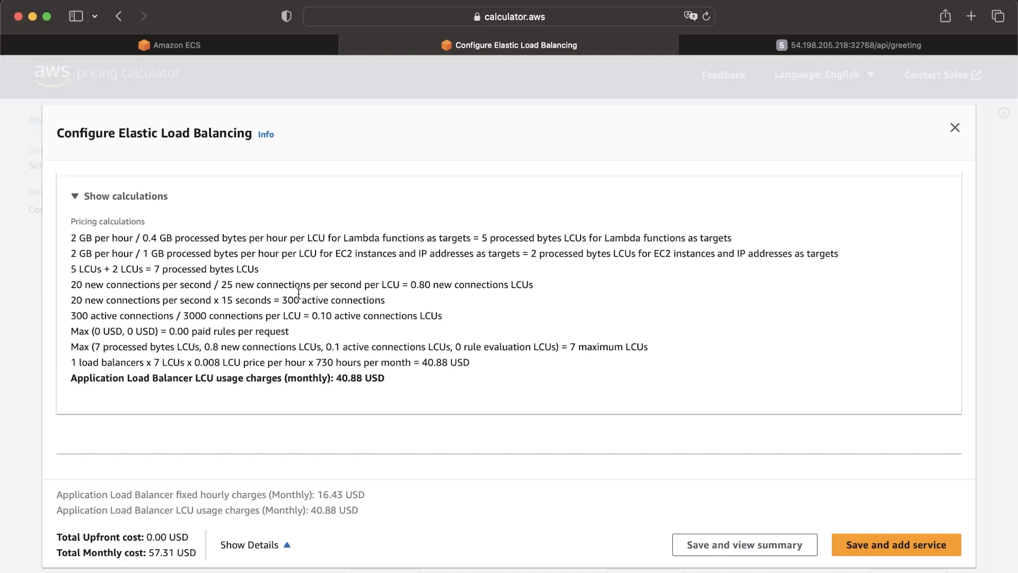
{"action": "scroll", "coordinate": [298, 294], "scroll_direction": "up", "scroll_amount": 1}
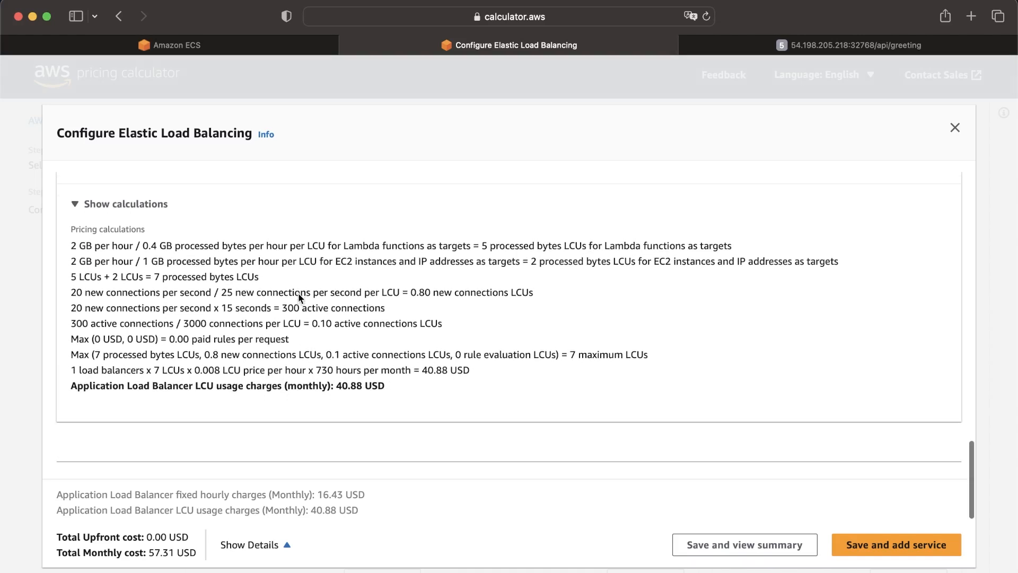
{"action": "scroll", "coordinate": [299, 294], "scroll_direction": "down", "scroll_amount": 1}
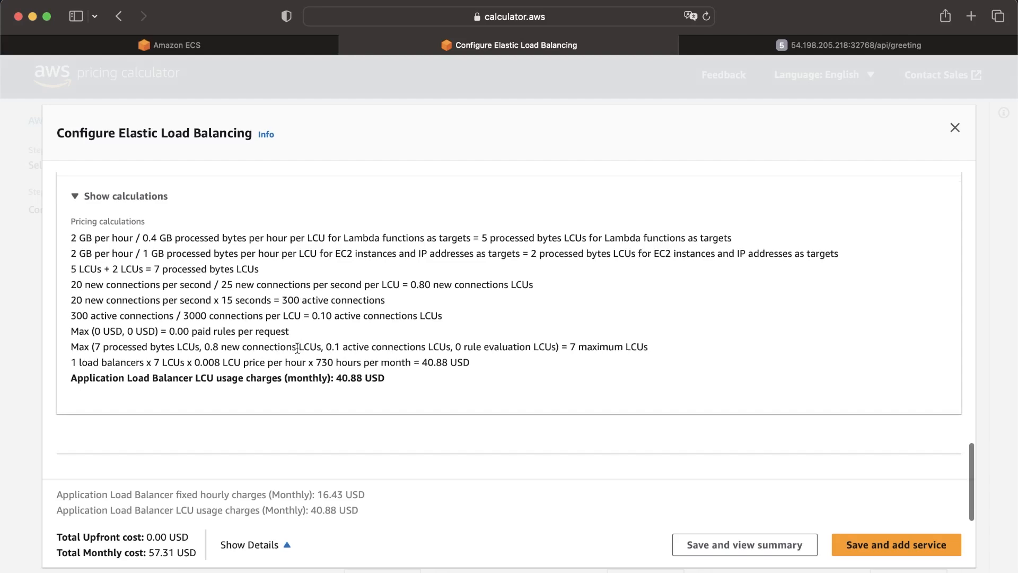
{"action": "scroll", "coordinate": [297, 348], "scroll_direction": "up", "scroll_amount": 10}
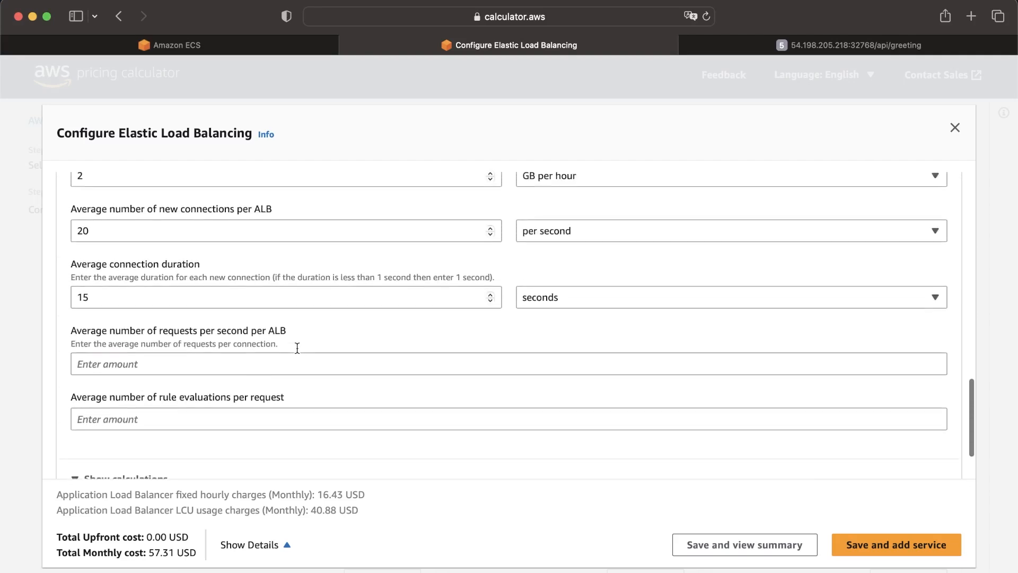
{"action": "scroll", "coordinate": [297, 348], "scroll_direction": "up", "scroll_amount": 5}
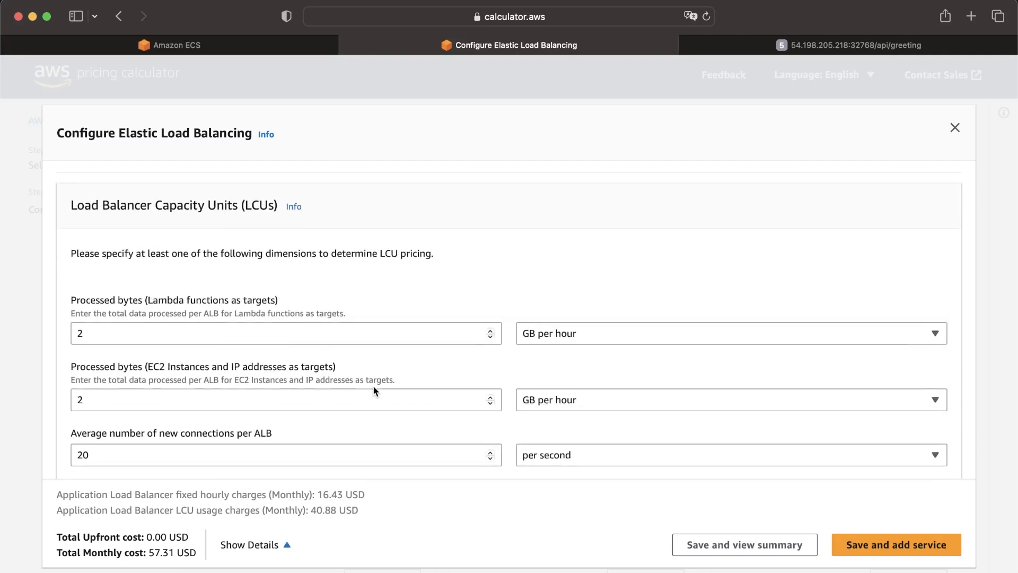
{"action": "scroll", "coordinate": [392, 310], "scroll_direction": "down", "scroll_amount": 6}
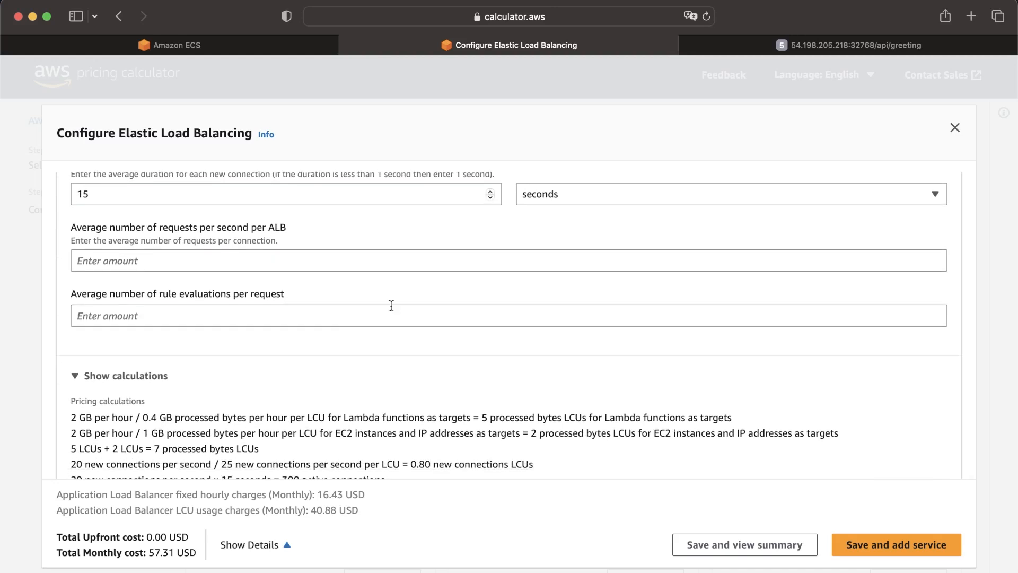
{"action": "scroll", "coordinate": [392, 305], "scroll_direction": "down", "scroll_amount": 4}
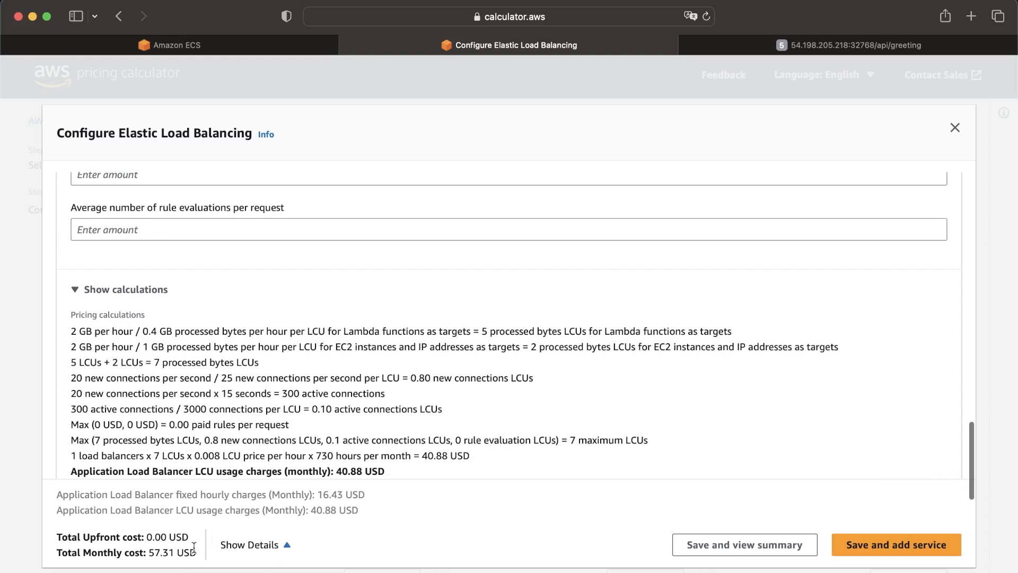
{"action": "scroll", "coordinate": [235, 380], "scroll_direction": "up", "scroll_amount": 5}
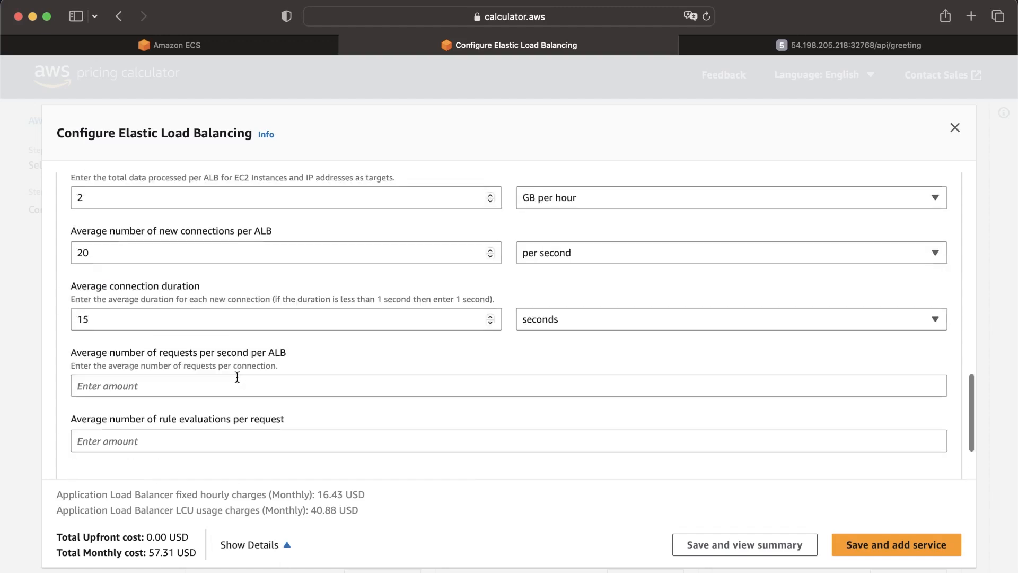
{"action": "scroll", "coordinate": [237, 377], "scroll_direction": "down", "scroll_amount": 1}
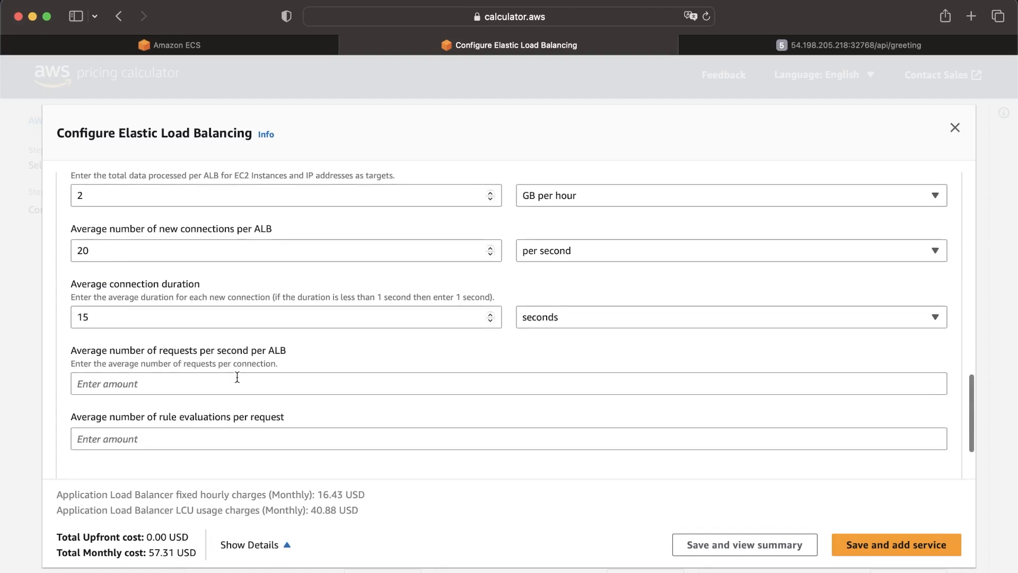
- Enable the Network Load Balancer option for the estimate and disable the Application Load Balancer option
{"action": "scroll", "coordinate": [307, 276], "scroll_direction": "up", "scroll_amount": 7}
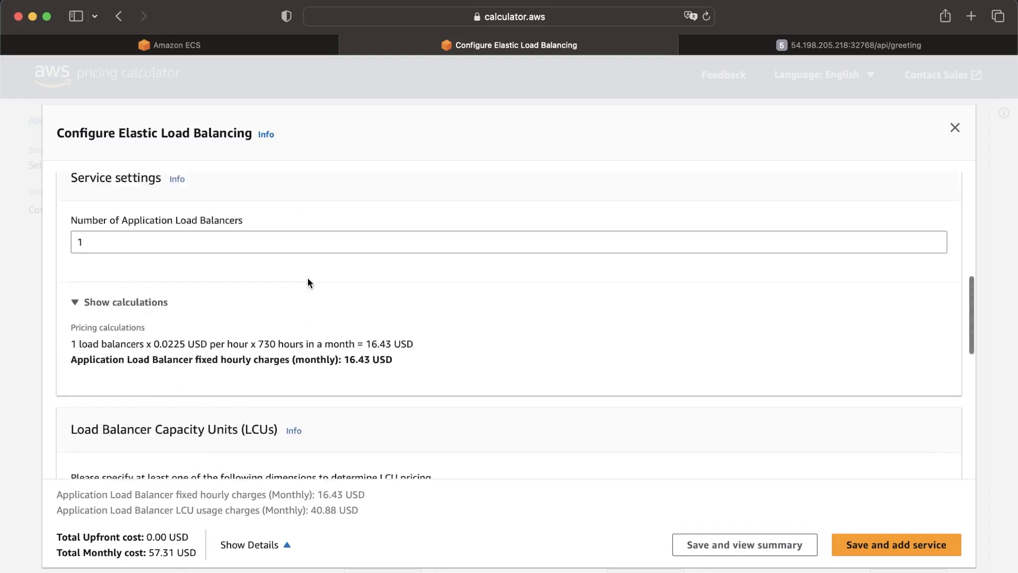
{"action": "scroll", "coordinate": [307, 277], "scroll_direction": "up", "scroll_amount": 8}
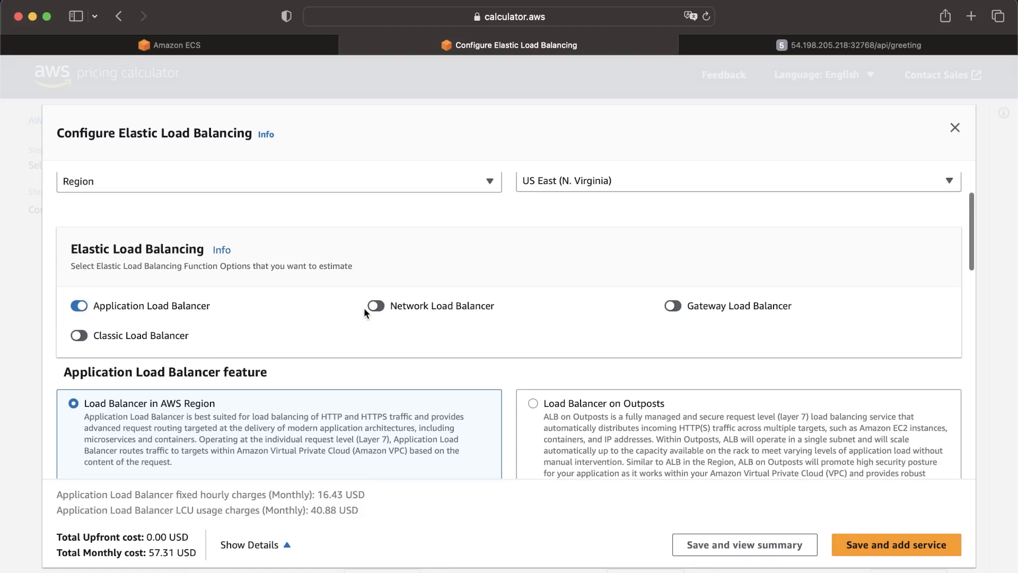
{"action": "left_click", "coordinate": [378, 307]}
{"action": "left_click", "coordinate": [78, 307]}
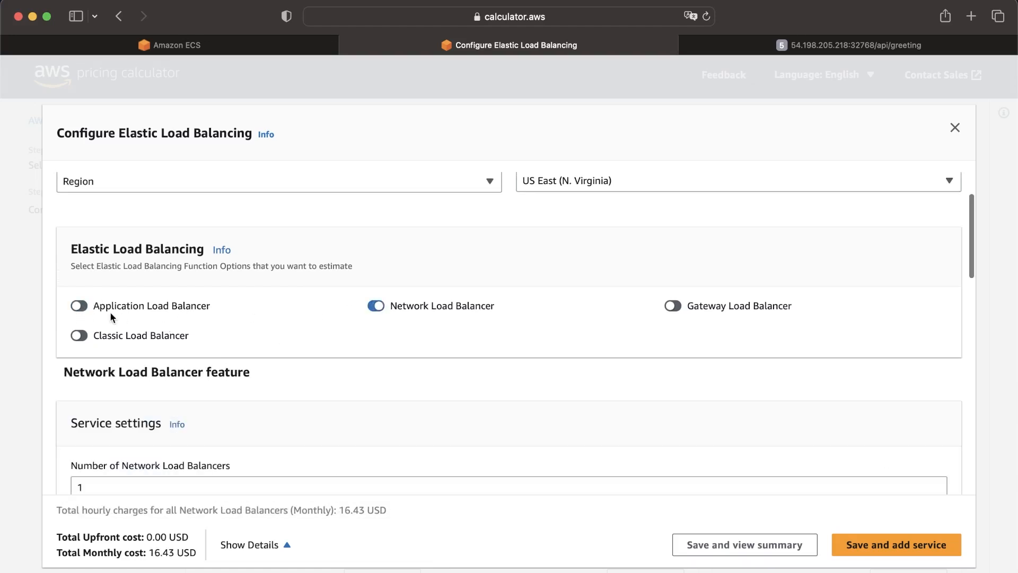
- Review the Network Load Balancer's service settings and LCU fields for TCP, UDP and TLS traffic
{"action": "scroll", "coordinate": [269, 343], "scroll_direction": "down", "scroll_amount": 5}
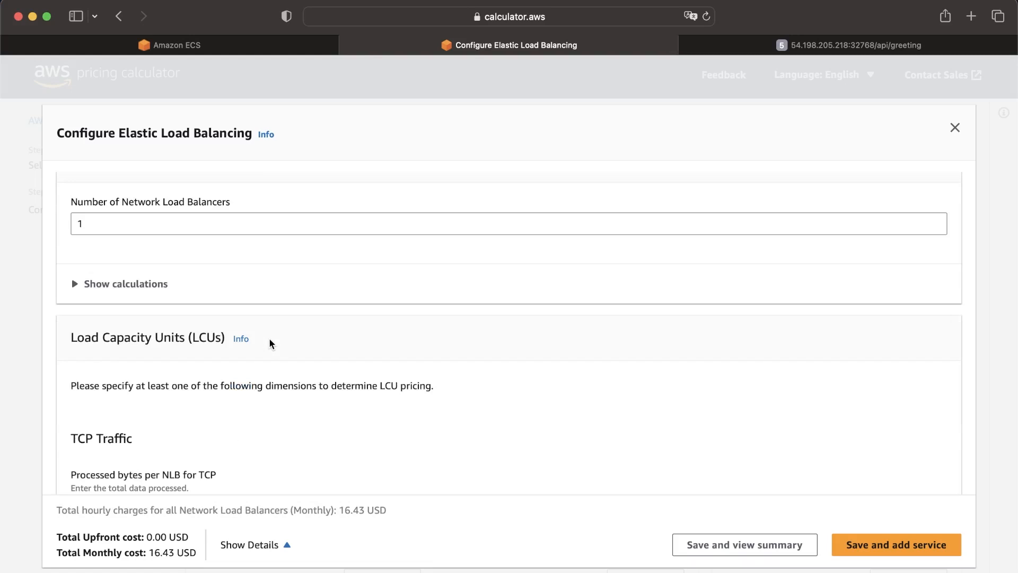
{"action": "scroll", "coordinate": [269, 343], "scroll_direction": "down", "scroll_amount": 3}
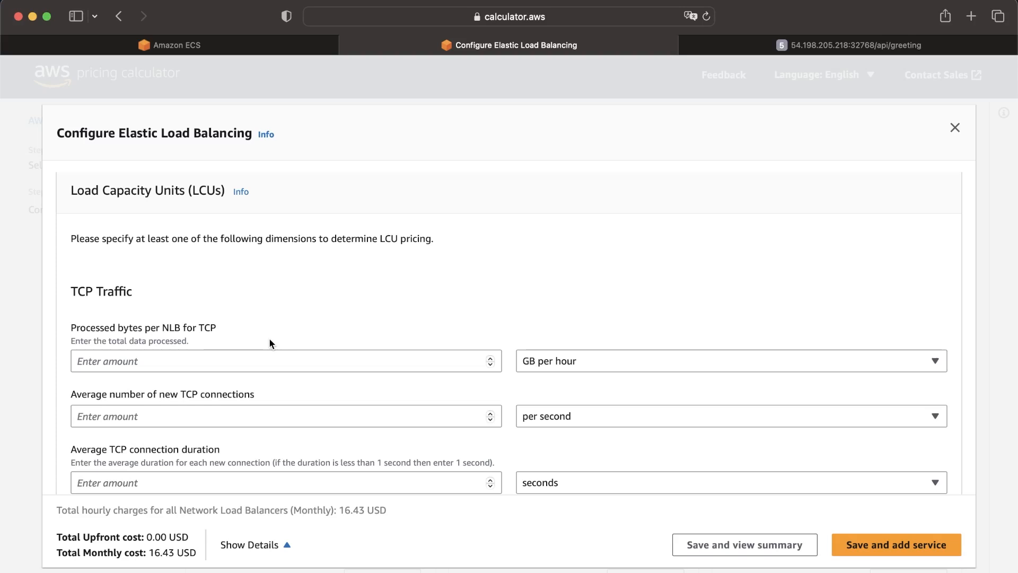
{"action": "scroll", "coordinate": [269, 343], "scroll_direction": "down", "scroll_amount": 2}
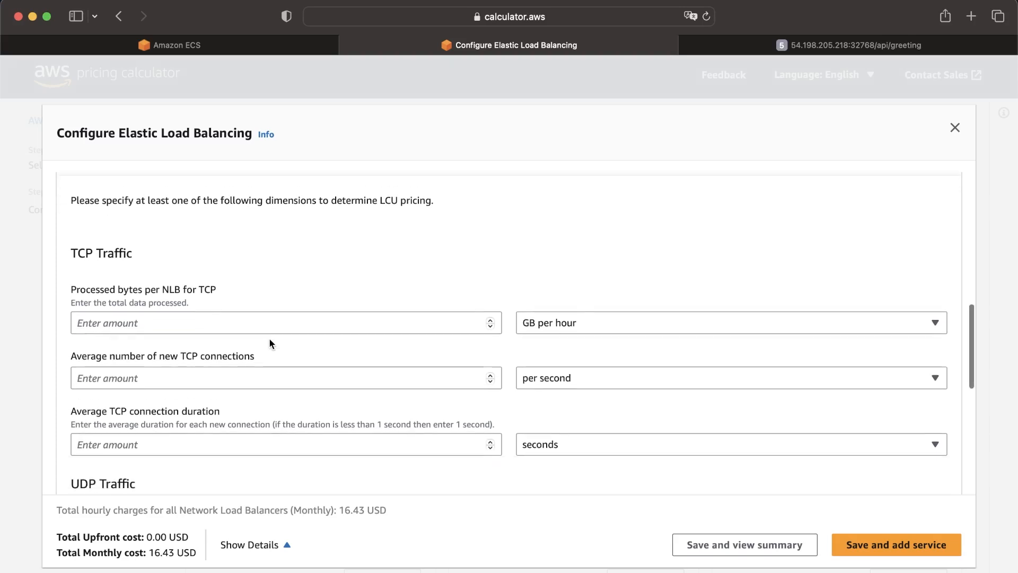
{"action": "scroll", "coordinate": [294, 316], "scroll_direction": "down", "scroll_amount": 10}
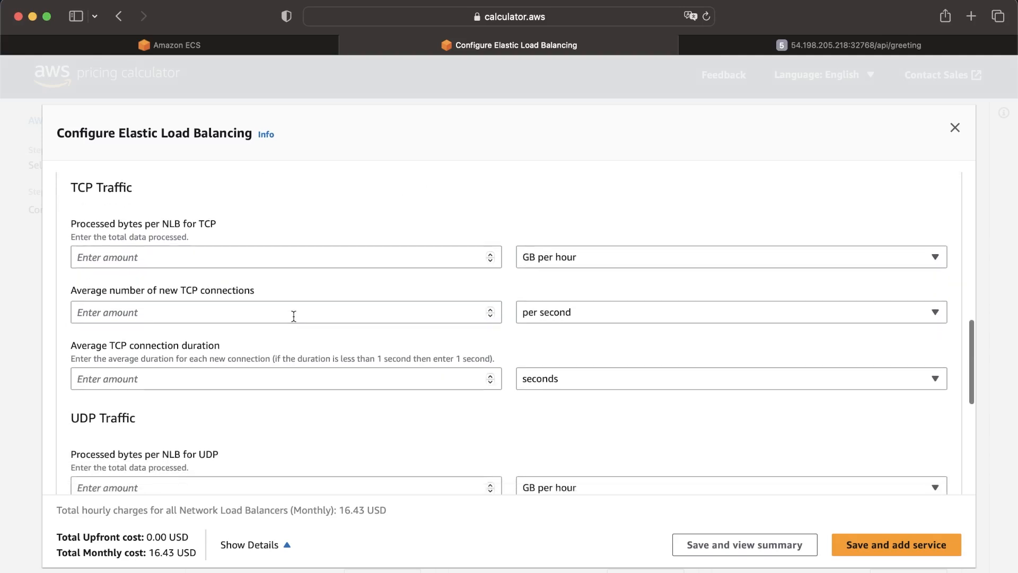
{"action": "scroll", "coordinate": [294, 317], "scroll_direction": "down", "scroll_amount": 6}
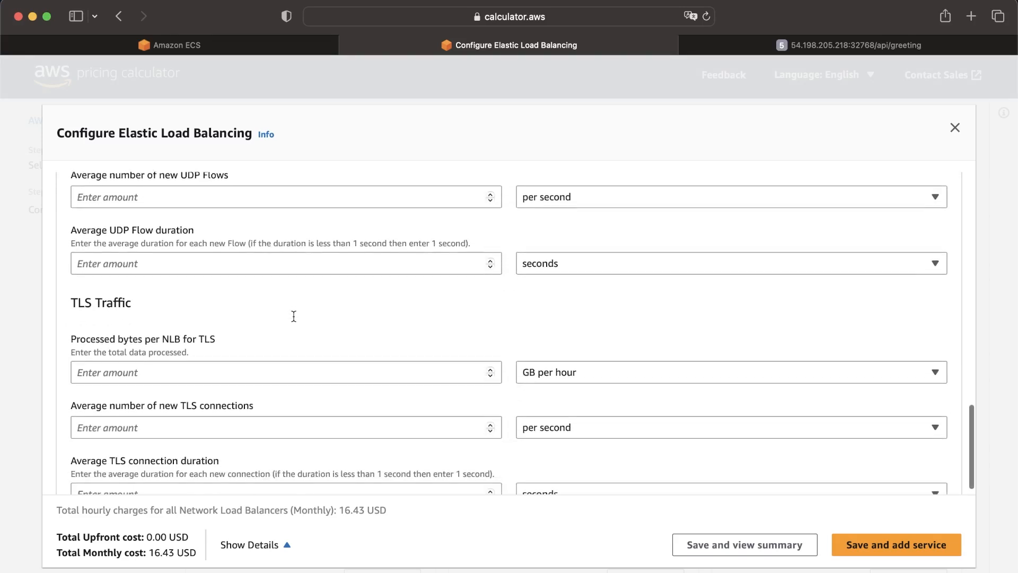
{"action": "scroll", "coordinate": [294, 317], "scroll_direction": "up", "scroll_amount": 14}
{"action": "scroll", "coordinate": [281, 317], "scroll_direction": "down", "scroll_amount": 1}
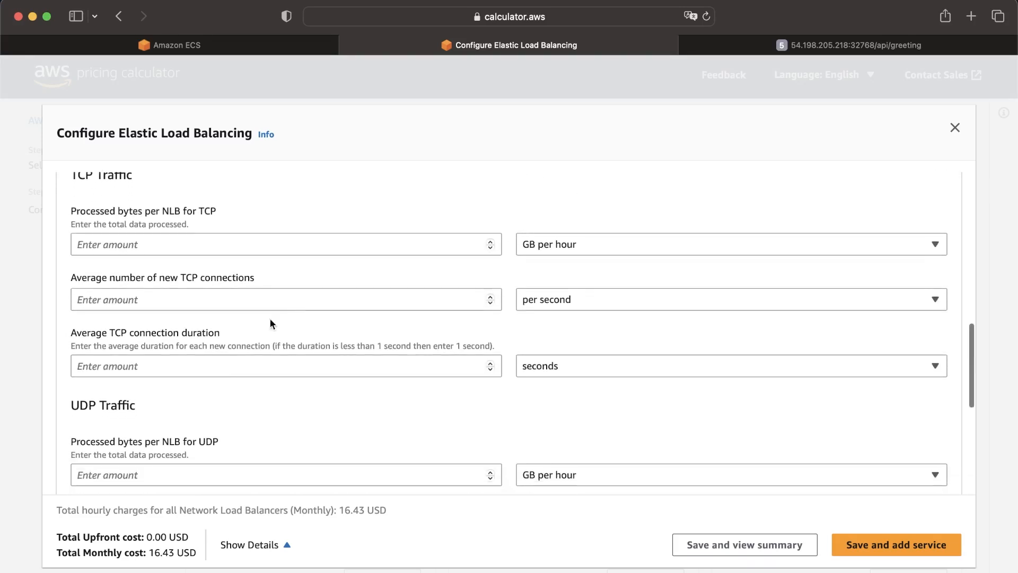
- Set the processed bytes per NLB for TCP to 1 GB per hour
{"action": "scroll", "coordinate": [205, 320], "scroll_direction": "up", "scroll_amount": 2}
{"action": "left_click", "coordinate": [240, 287]}
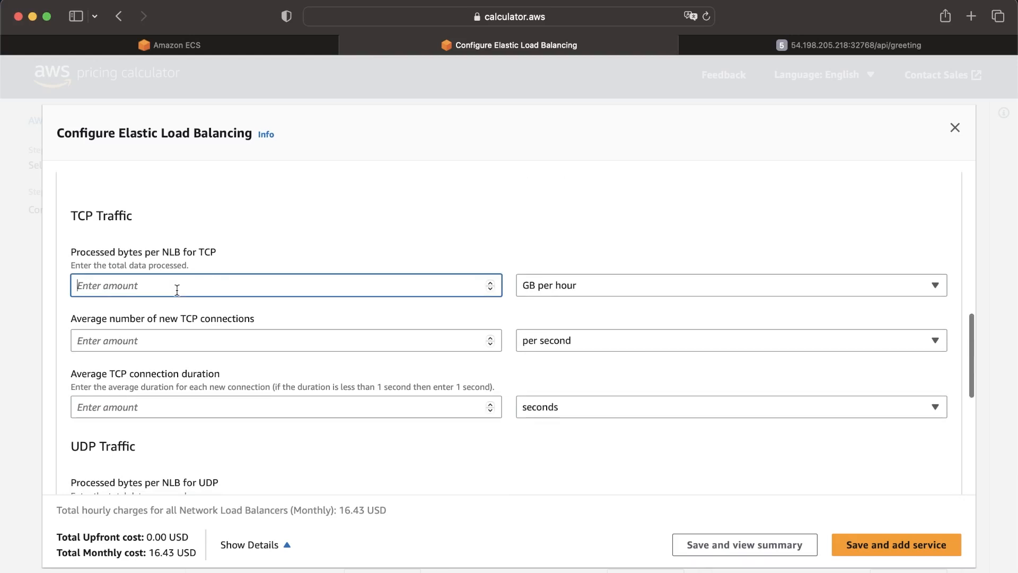
{"action": "type", "text": "1"}
{"action": "left_click", "coordinate": [237, 307]}
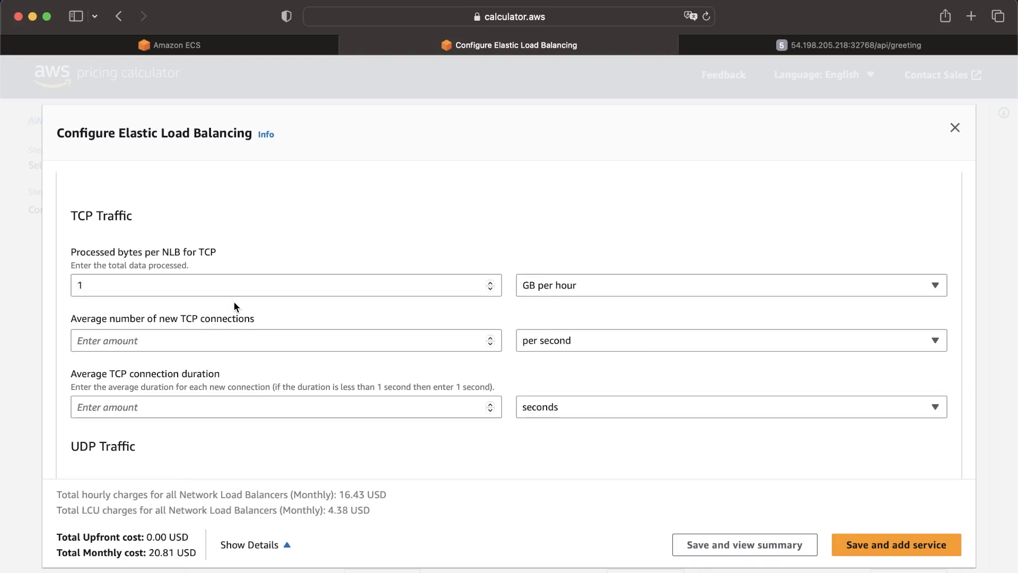
{"action": "left_click", "coordinate": [213, 336]}
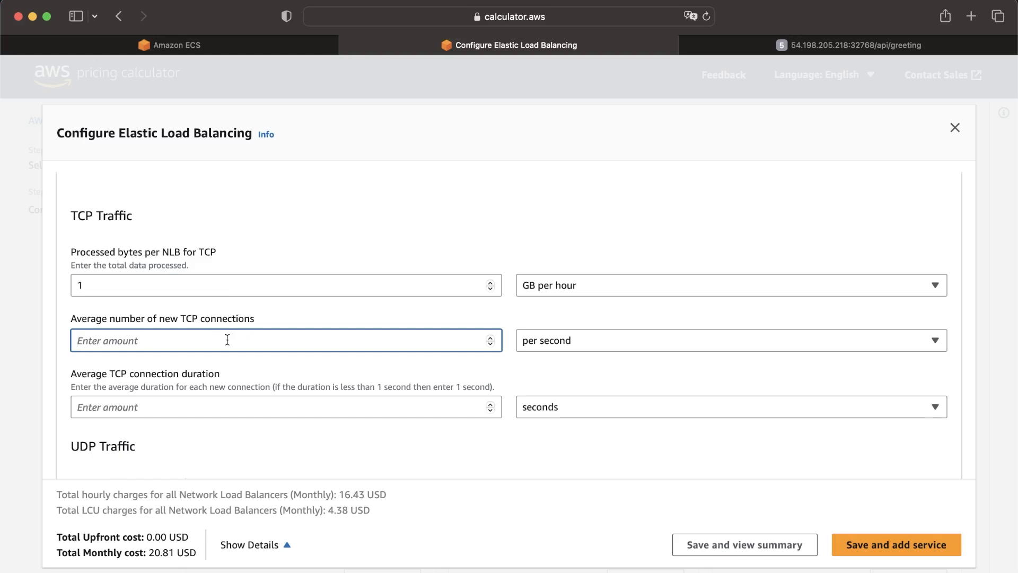
- Change the processed bytes per NLB for TCP to 10 GB per month
{"action": "left_click", "coordinate": [638, 260]}
{"action": "left_click", "coordinate": [620, 287]}
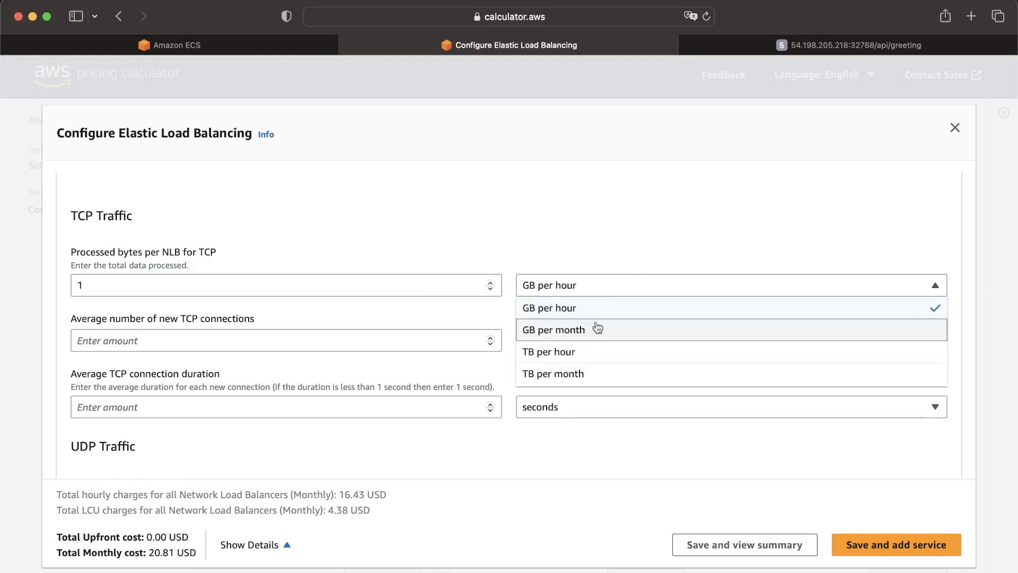
{"action": "left_click", "coordinate": [663, 186]}
{"action": "left_click", "coordinate": [591, 287]}
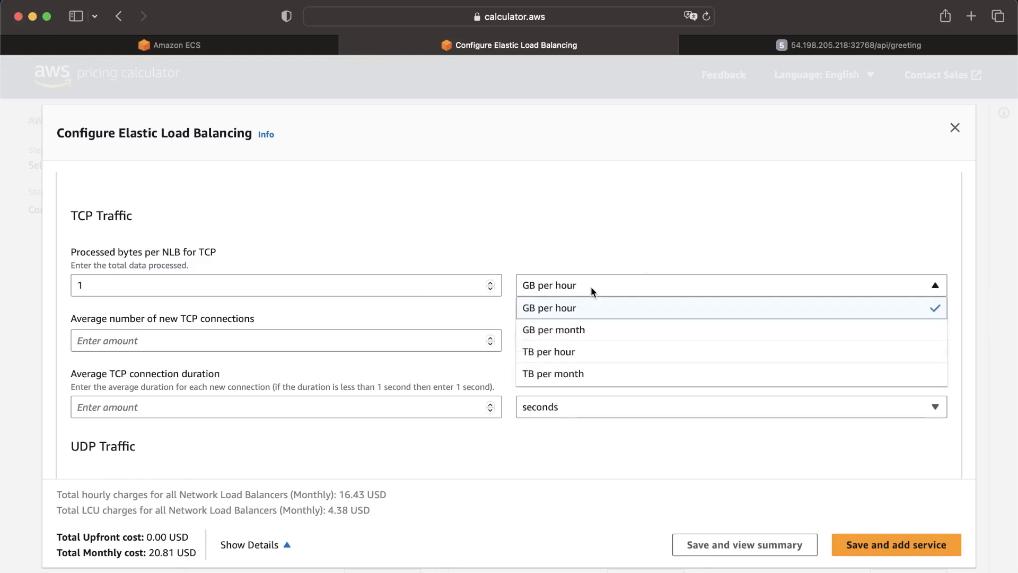
{"action": "left_click", "coordinate": [583, 329]}
{"action": "left_click", "coordinate": [349, 286]}
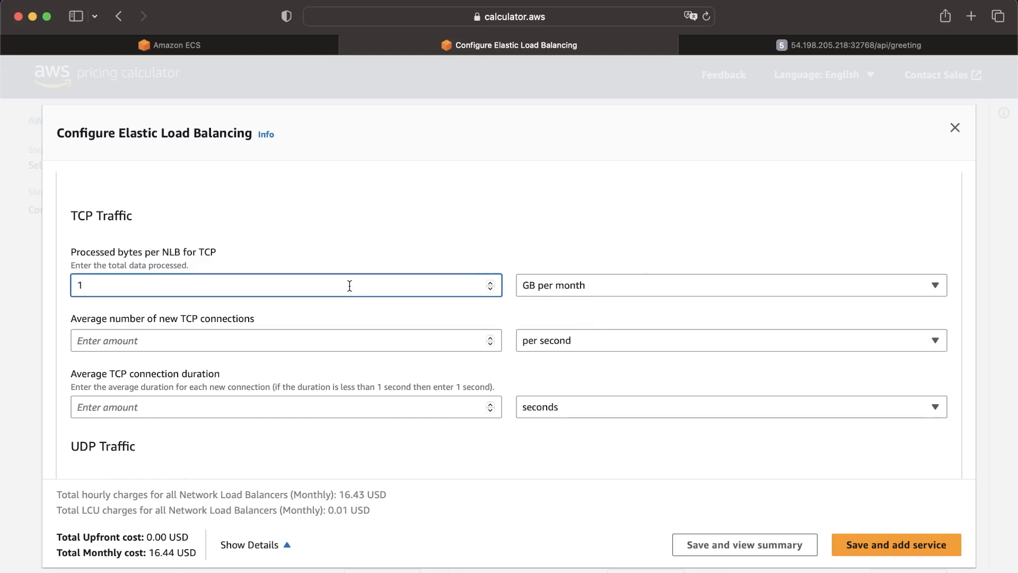
{"action": "type", "text": "0"}
{"action": "left_click", "coordinate": [416, 258]}
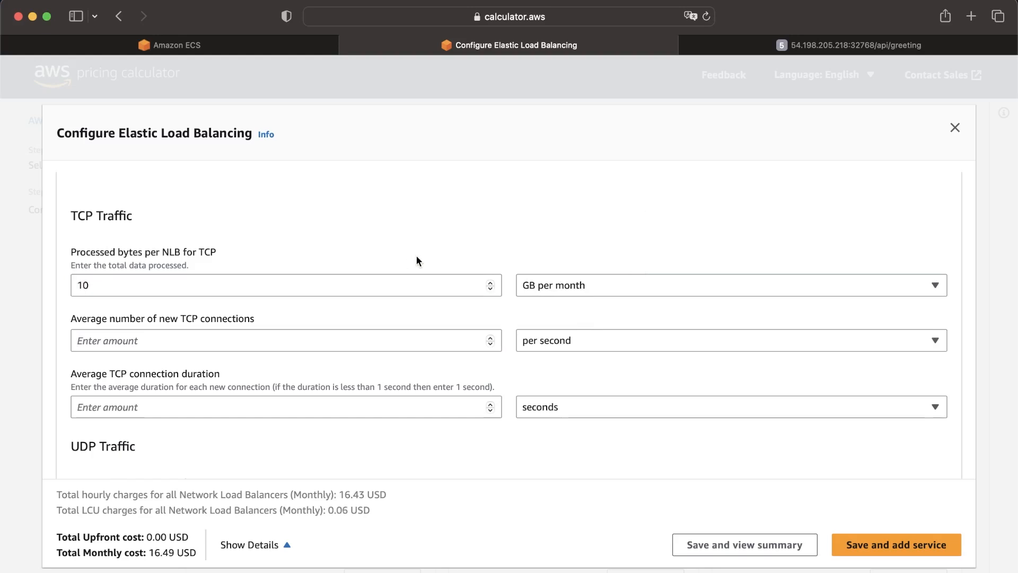
{"action": "left_click", "coordinate": [368, 282]}
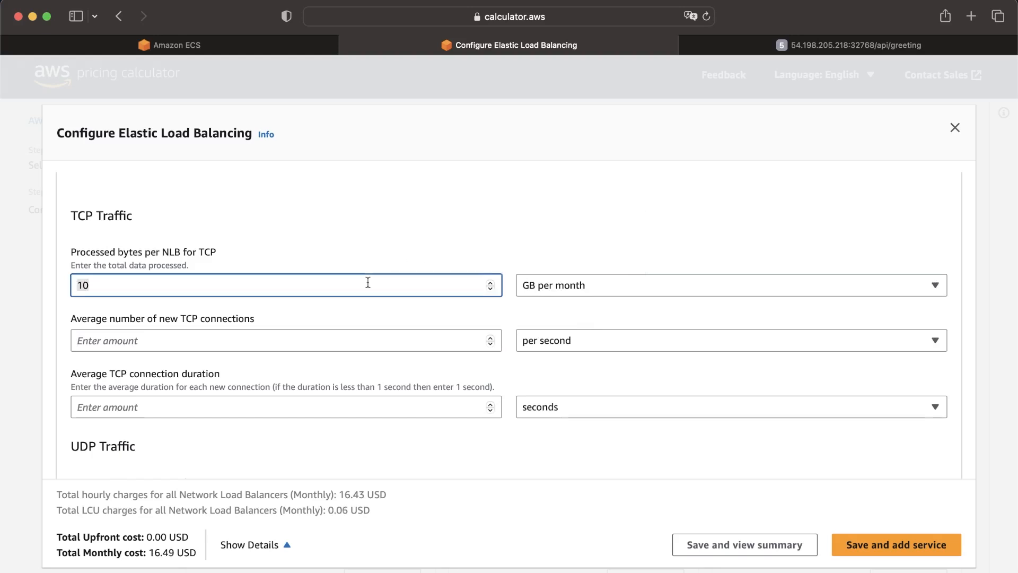
{"action": "left_click", "coordinate": [607, 279]}
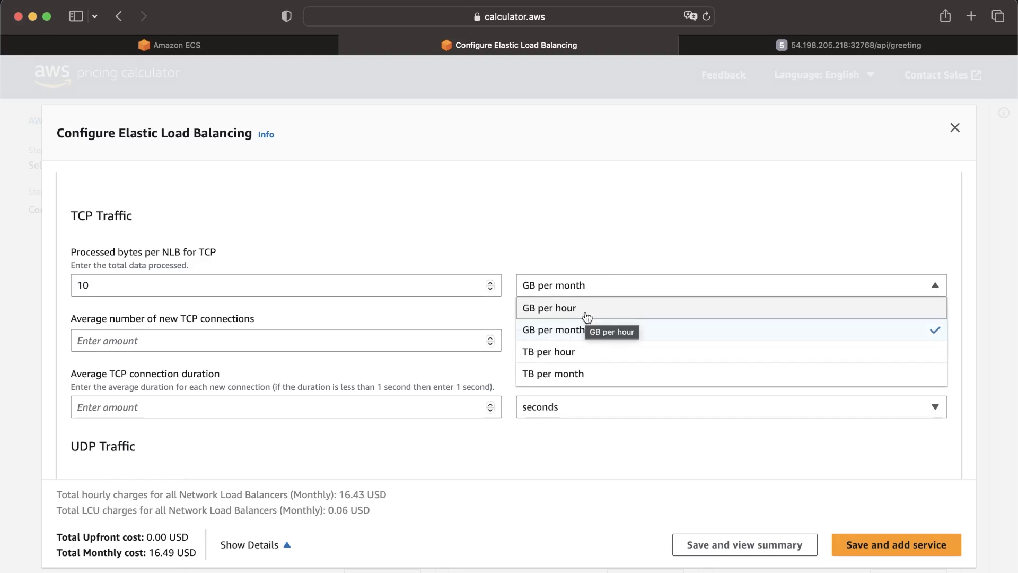
{"action": "left_click", "coordinate": [543, 261]}
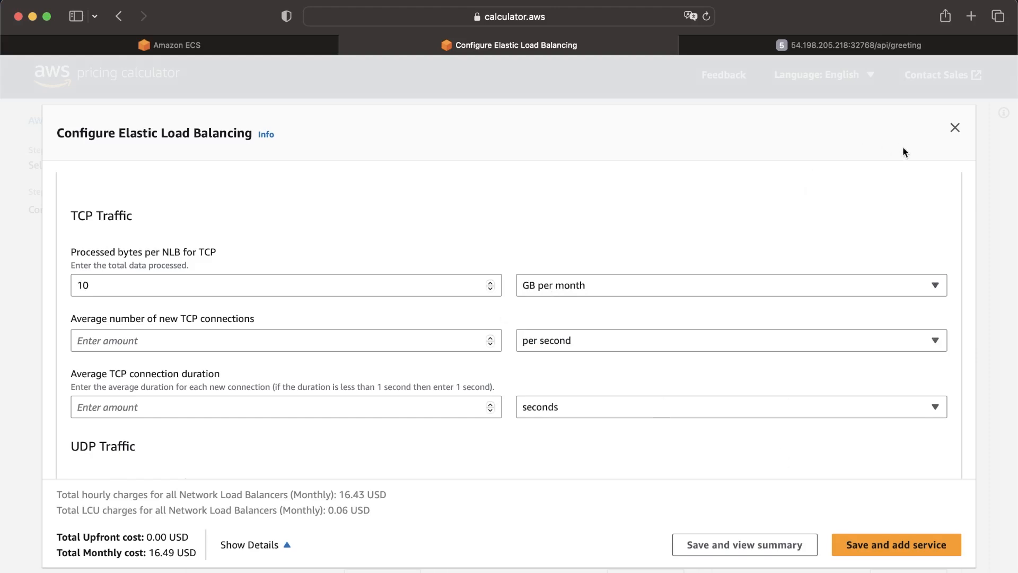
- Close the Elastic Load Balancing configuration without saving it and browse the list of AWS services
{"action": "scroll", "coordinate": [460, 354], "scroll_direction": "up", "scroll_amount": 10}
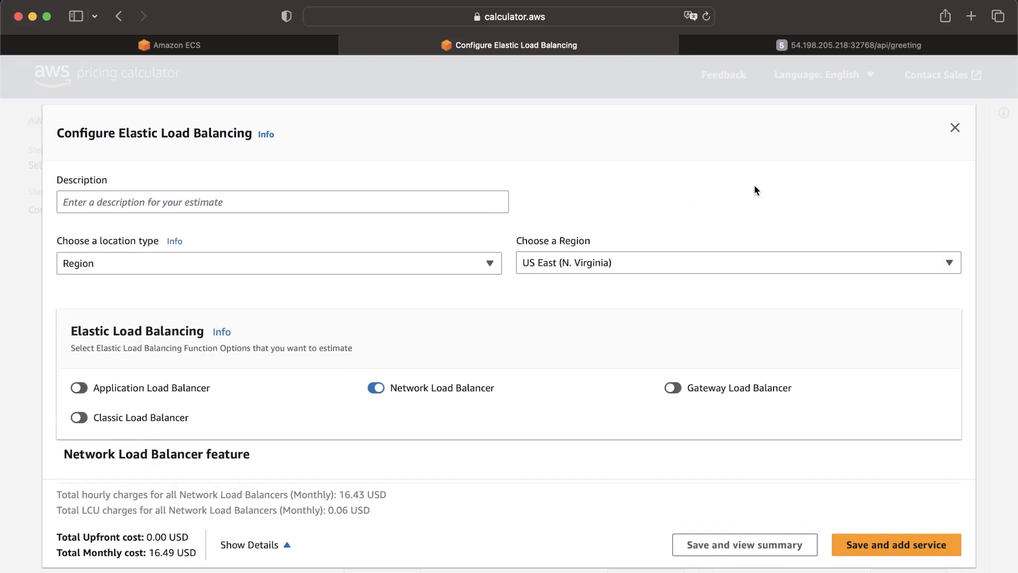
{"action": "left_click", "coordinate": [955, 128]}
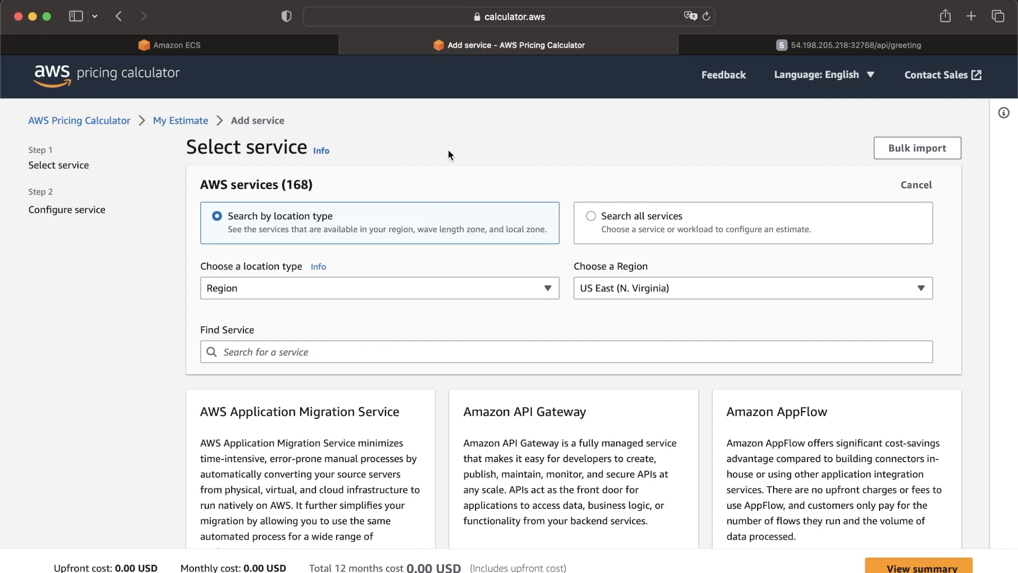
{"action": "scroll", "coordinate": [448, 153], "scroll_direction": "down", "scroll_amount": 7}
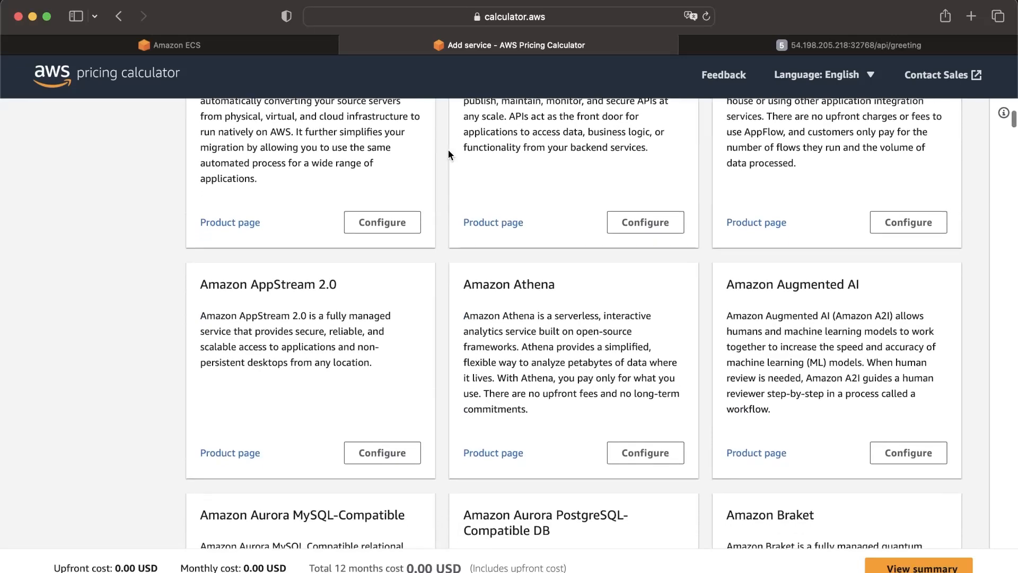
- Switch back to the AWS console and start creating a target group in the EC2 load balancing section
{"action": "scroll", "coordinate": [449, 151], "scroll_direction": "up", "scroll_amount": 7}
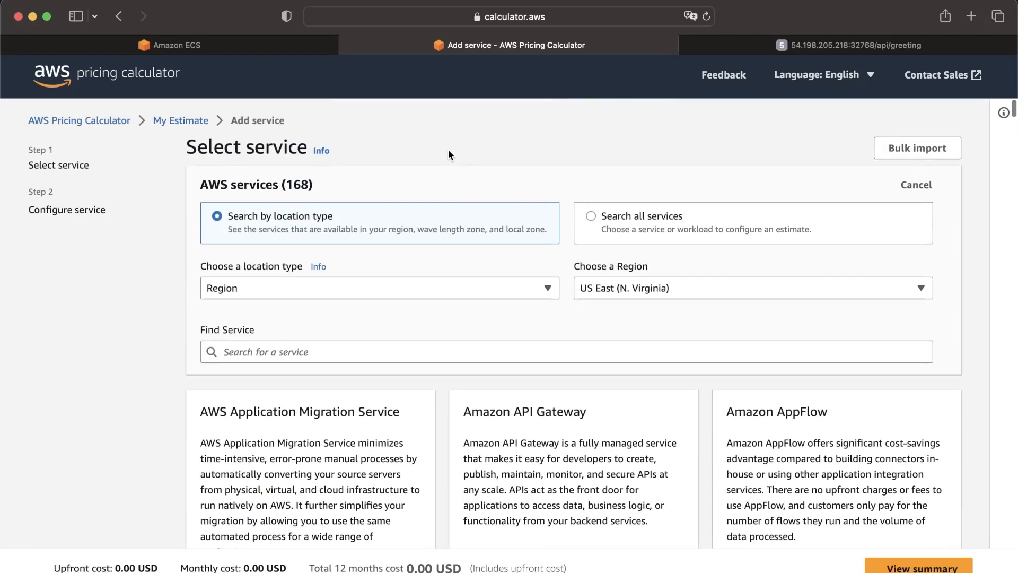
{"action": "left_click", "coordinate": [257, 44]}
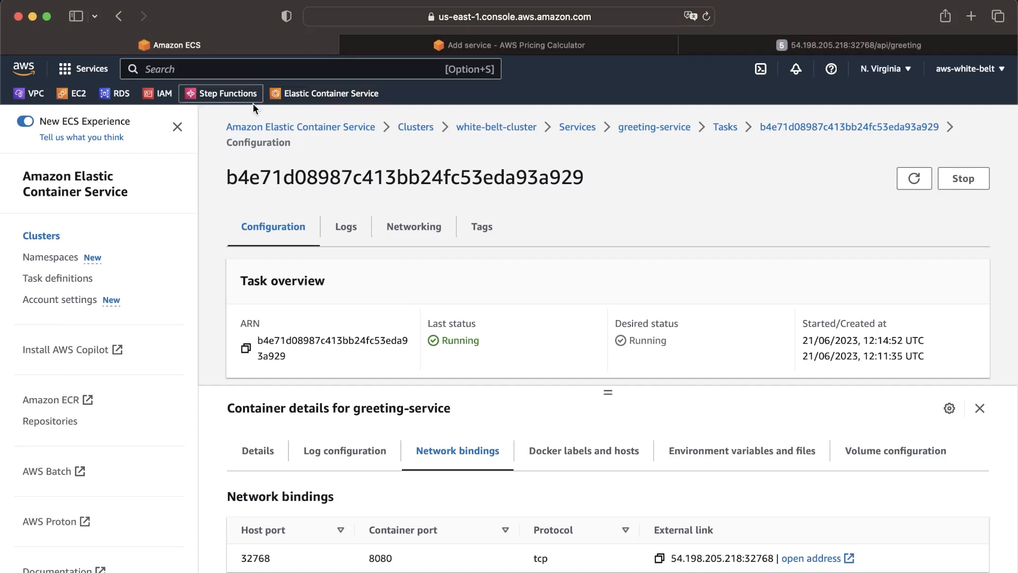
{"action": "left_click", "coordinate": [78, 94]}
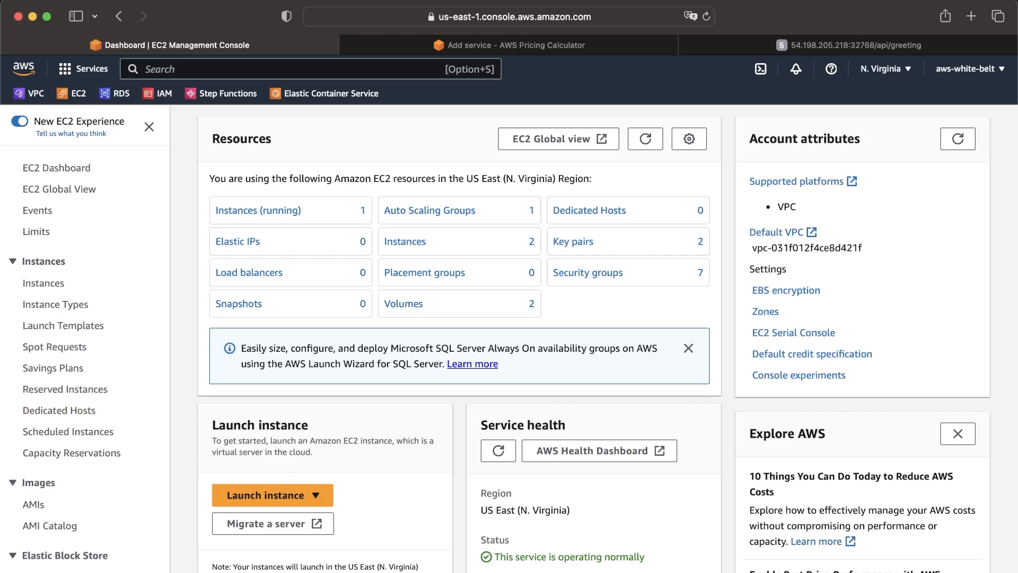
{"action": "scroll", "coordinate": [117, 314], "scroll_direction": "down", "scroll_amount": 6}
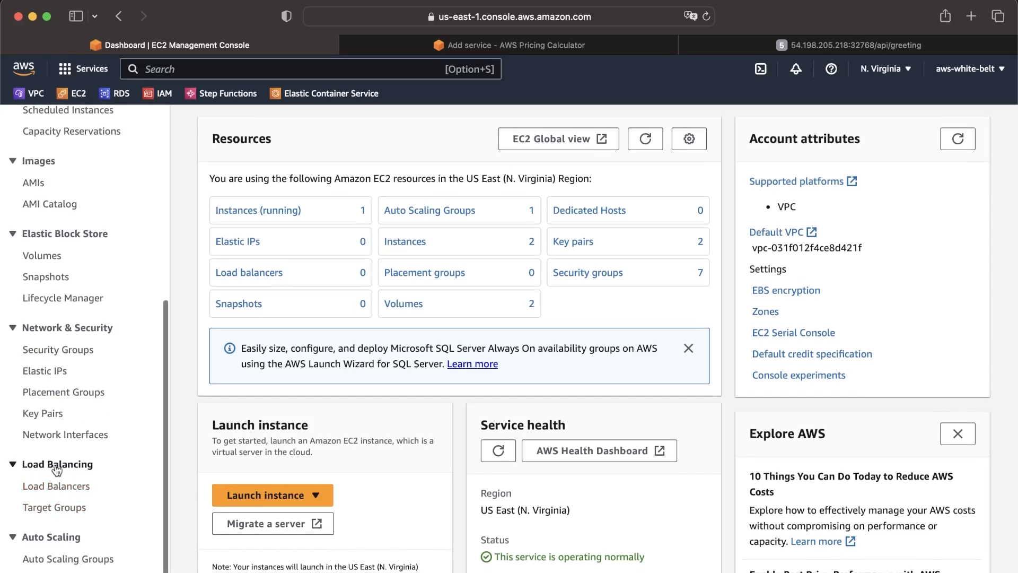
{"action": "left_click", "coordinate": [70, 505]}
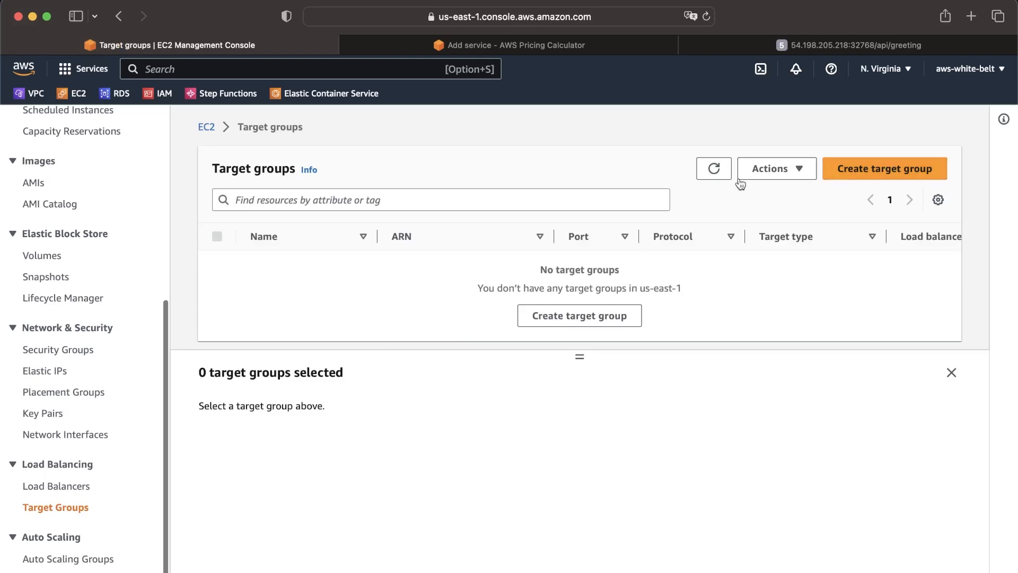
{"action": "left_click", "coordinate": [871, 171]}
- Choose IP addresses as the target type and name the target group greeting-api-target
{"action": "scroll", "coordinate": [541, 253], "scroll_direction": "down", "scroll_amount": 3}
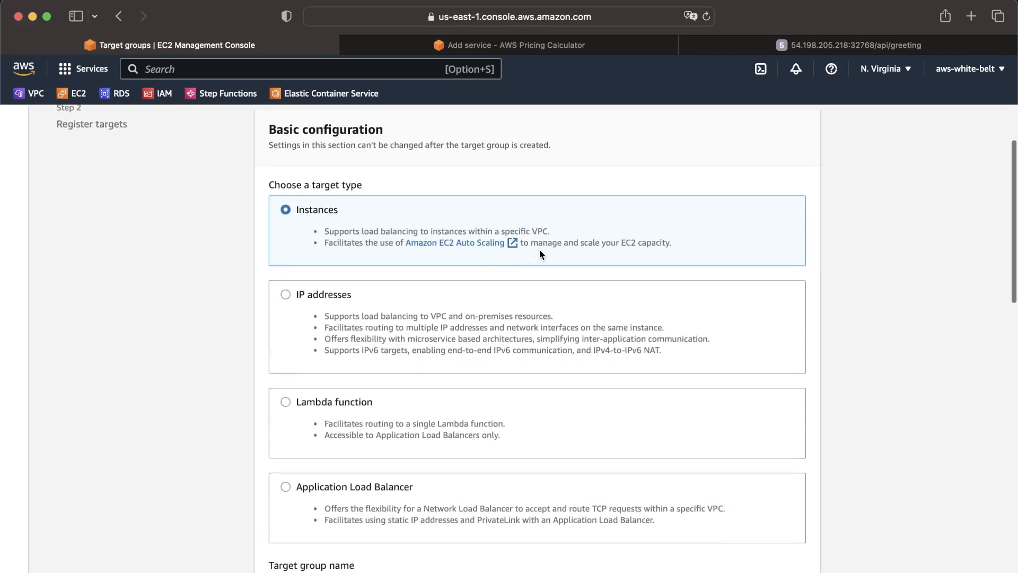
{"action": "scroll", "coordinate": [361, 326], "scroll_direction": "down", "scroll_amount": 2}
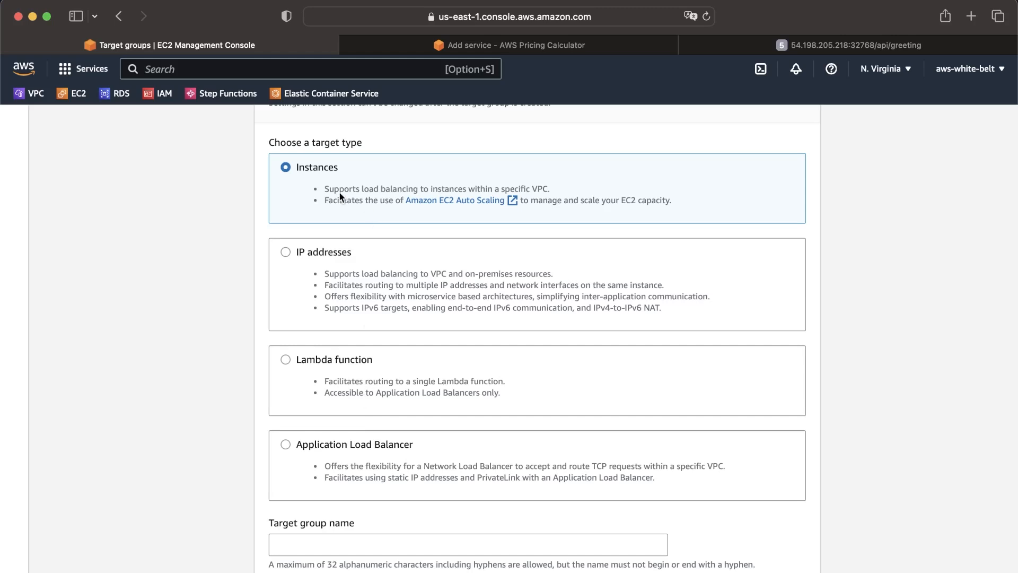
{"action": "left_click", "coordinate": [319, 280]}
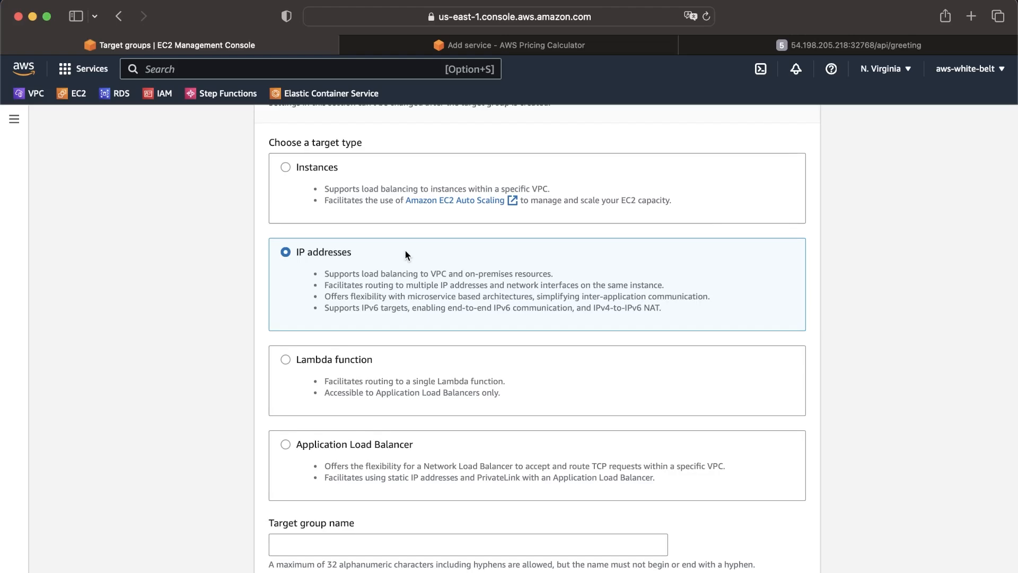
{"action": "scroll", "coordinate": [405, 254], "scroll_direction": "down", "scroll_amount": 5}
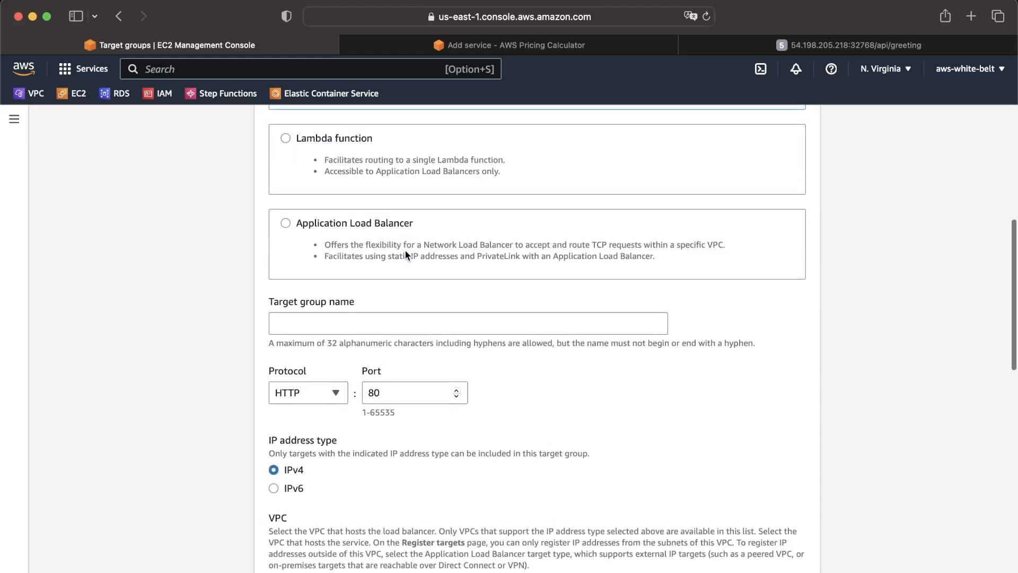
{"action": "left_click", "coordinate": [346, 327]}
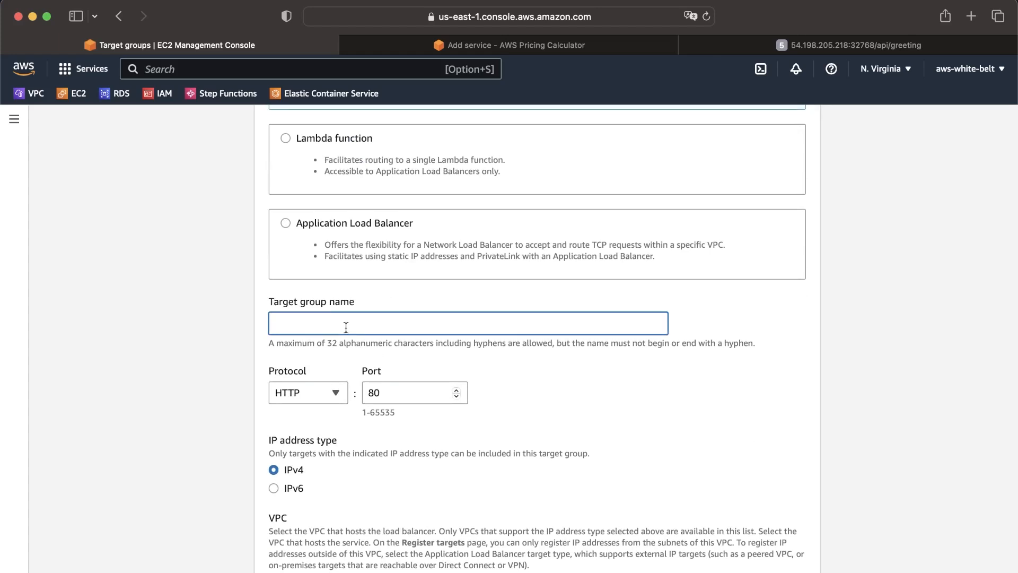
{"action": "type", "text": "greeting-api-target"}
- Set the target group's port to 80 and its protocol to HTTP
{"action": "scroll", "coordinate": [347, 366], "scroll_direction": "down", "scroll_amount": 3}
{"action": "double_click", "coordinate": [399, 323]}
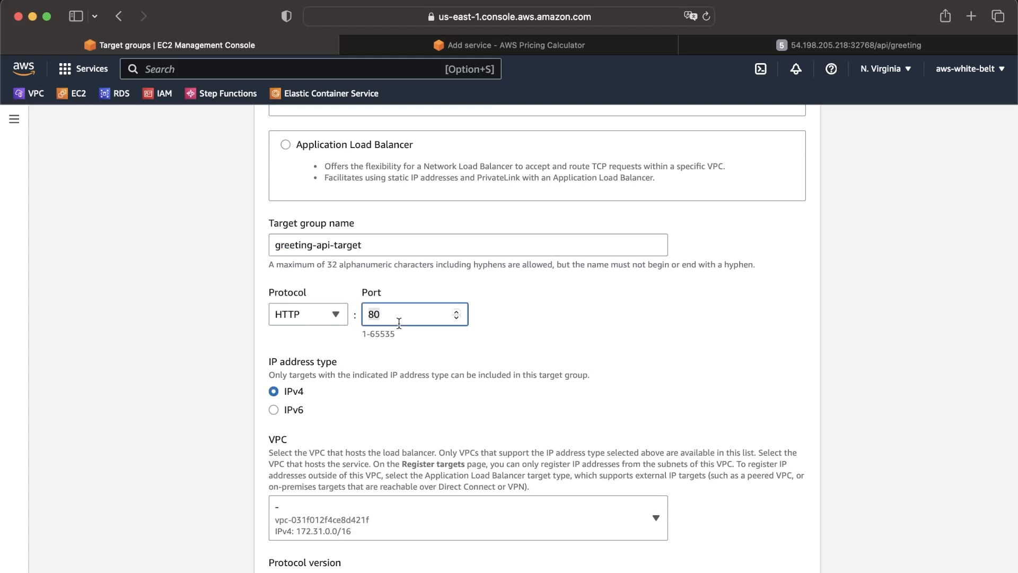
{"action": "type", "text": "80"}
{"action": "left_click", "coordinate": [541, 352]}
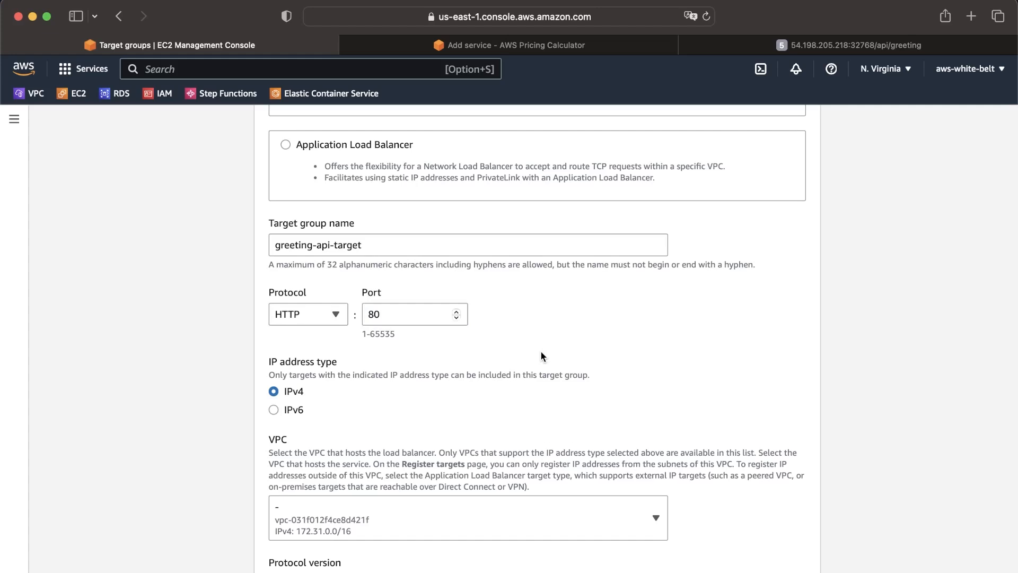
{"action": "left_click", "coordinate": [338, 323]}
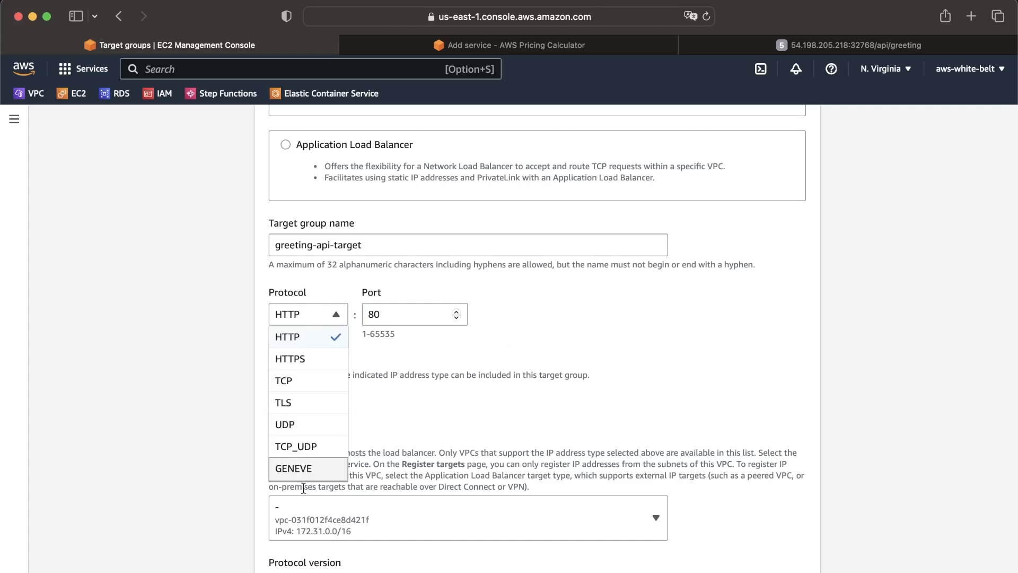
{"action": "left_click", "coordinate": [314, 338]}
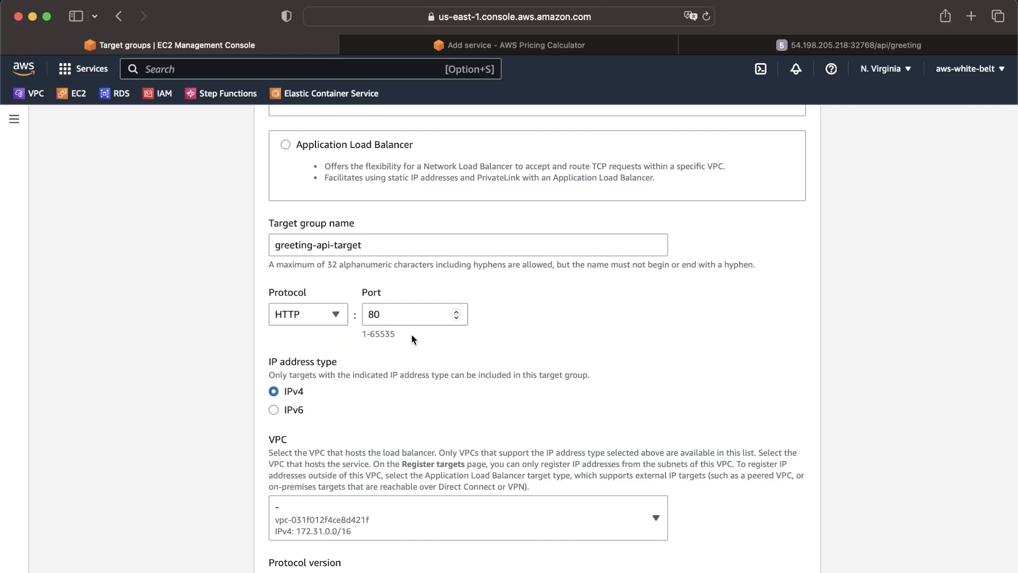
- Review the target group's protocol, port, IP address type and VPC settings
{"action": "scroll", "coordinate": [413, 336], "scroll_direction": "down", "scroll_amount": 2}
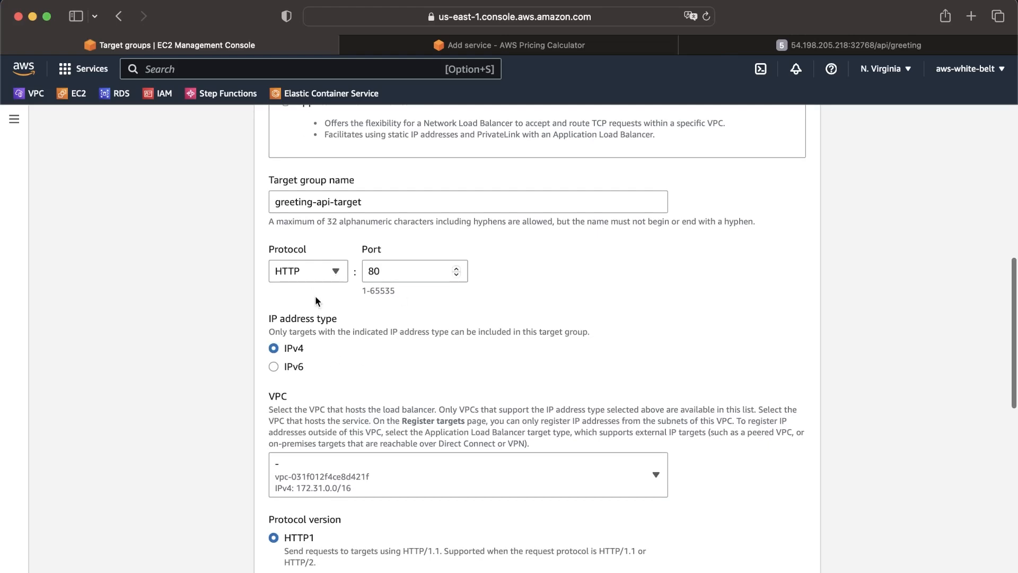
{"action": "scroll", "coordinate": [315, 297], "scroll_direction": "up", "scroll_amount": 10}
{"action": "scroll", "coordinate": [315, 297], "scroll_direction": "down", "scroll_amount": 11}
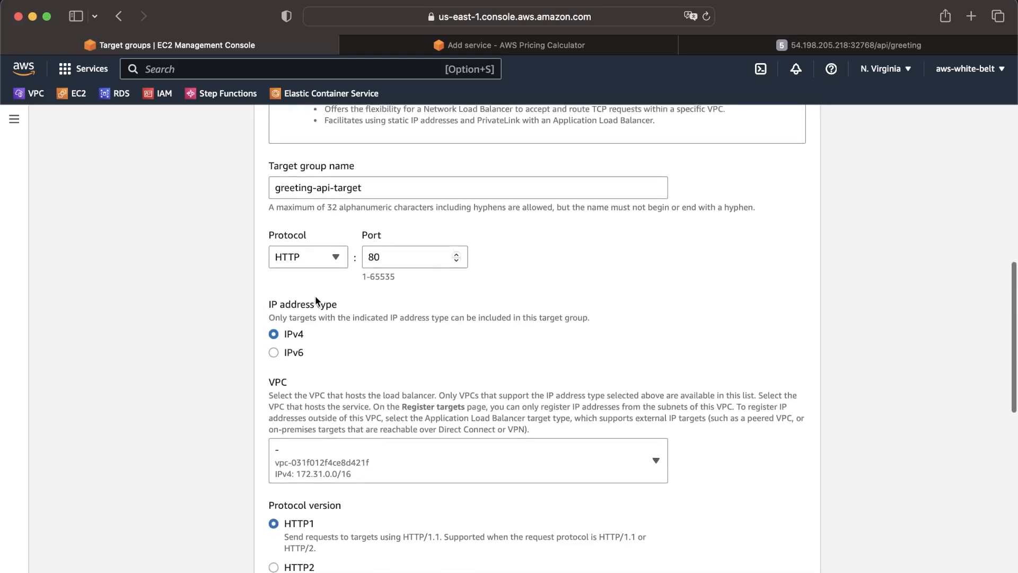
{"action": "scroll", "coordinate": [315, 301], "scroll_direction": "down", "scroll_amount": 1}
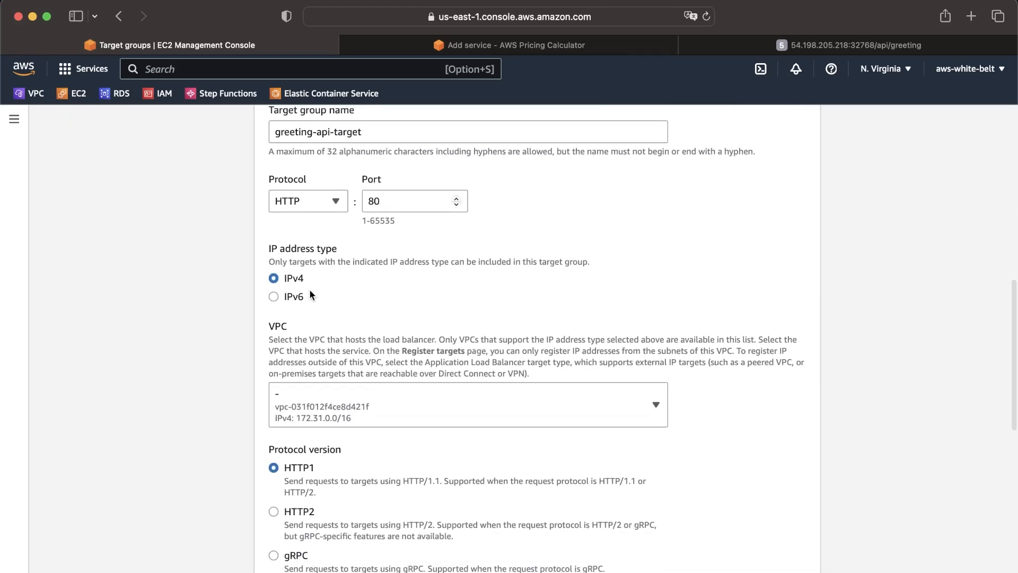
{"action": "scroll", "coordinate": [408, 292], "scroll_direction": "up", "scroll_amount": 1}
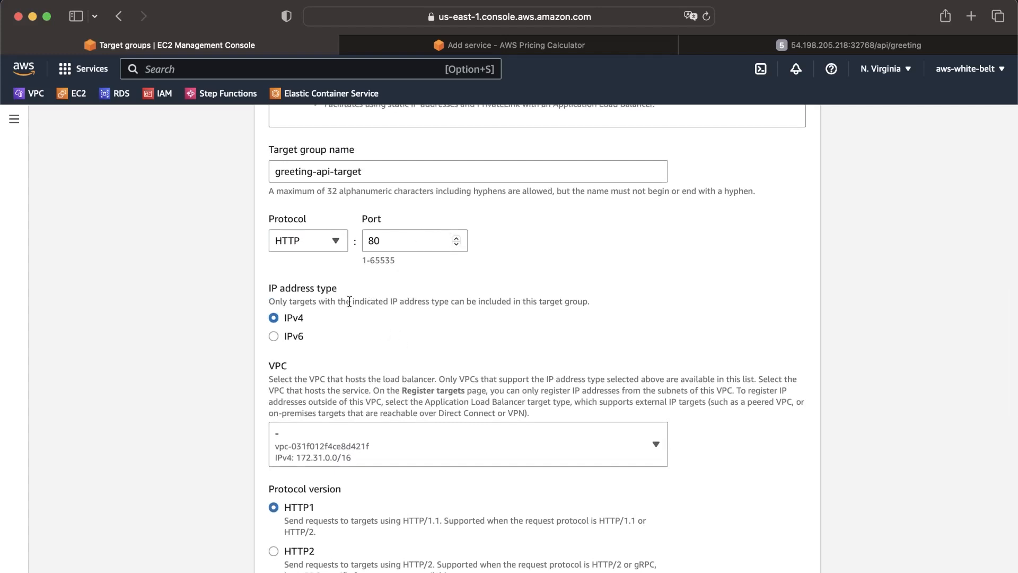
{"action": "left_click", "coordinate": [414, 244]}
{"action": "scroll", "coordinate": [406, 344], "scroll_direction": "down", "scroll_amount": 1}
{"action": "scroll", "coordinate": [509, 340], "scroll_direction": "up", "scroll_amount": 1}
{"action": "key", "text": "super+Tab"}
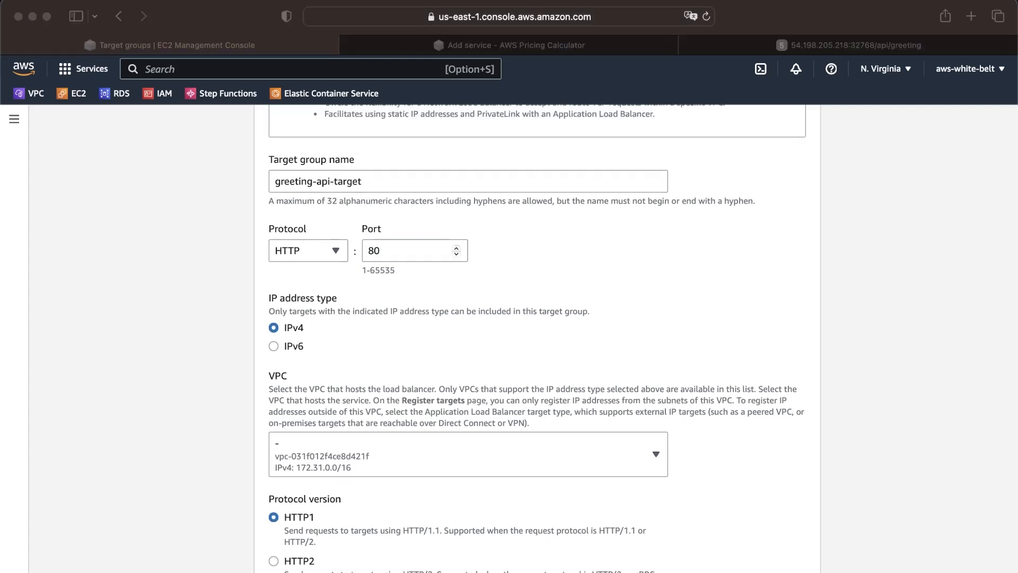
{"action": "left_click", "coordinate": [496, 275]}
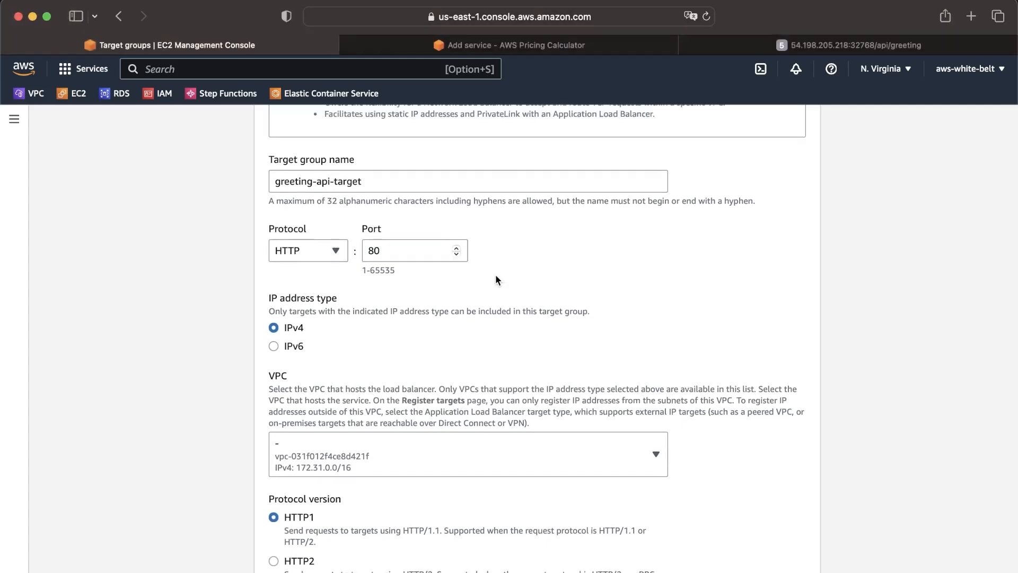
- Select white-belt-vpc as the target group's VPC
{"action": "scroll", "coordinate": [495, 276], "scroll_direction": "down", "scroll_amount": 5}
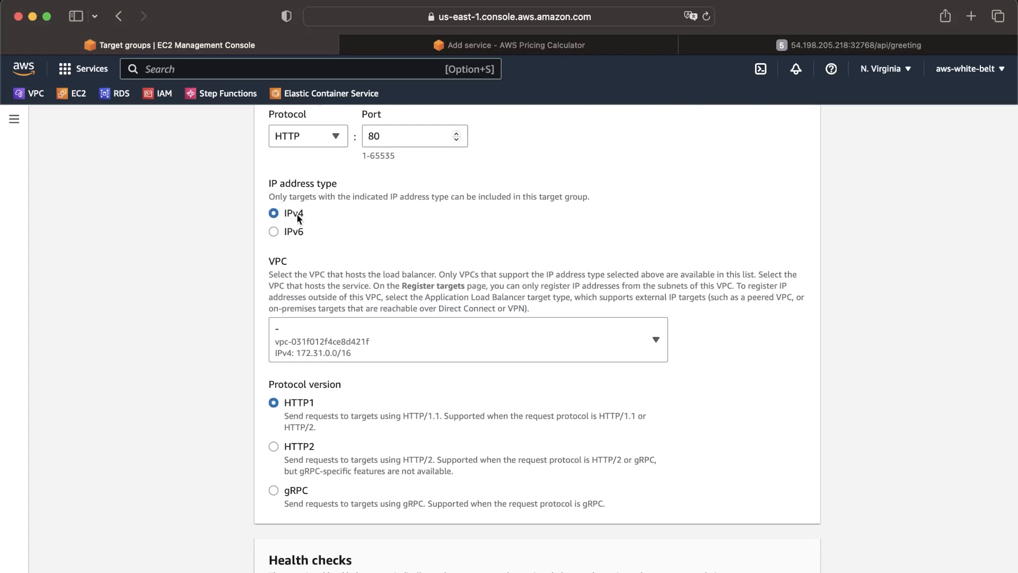
{"action": "left_click", "coordinate": [504, 324]}
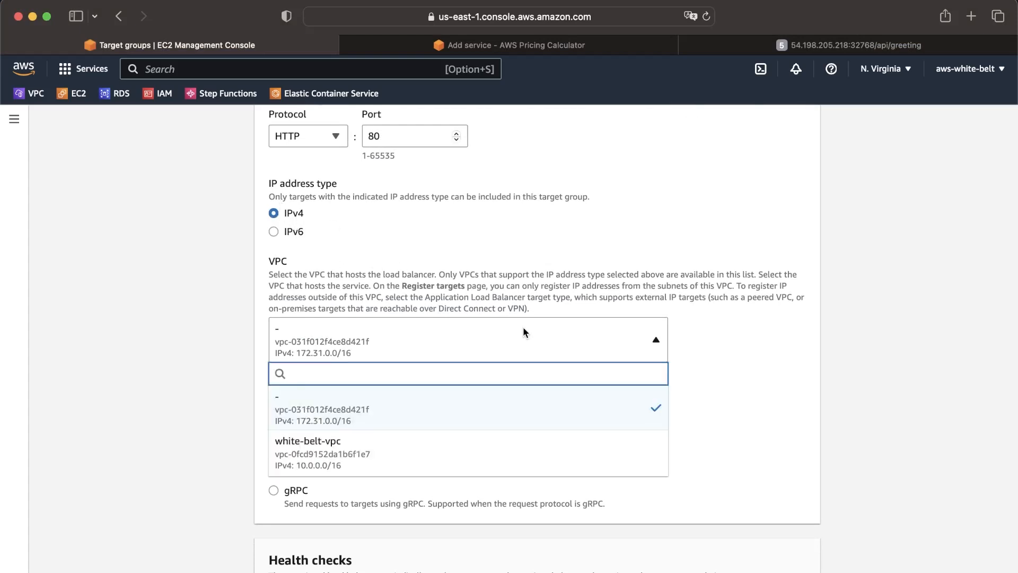
{"action": "scroll", "coordinate": [459, 289], "scroll_direction": "down", "scroll_amount": 2}
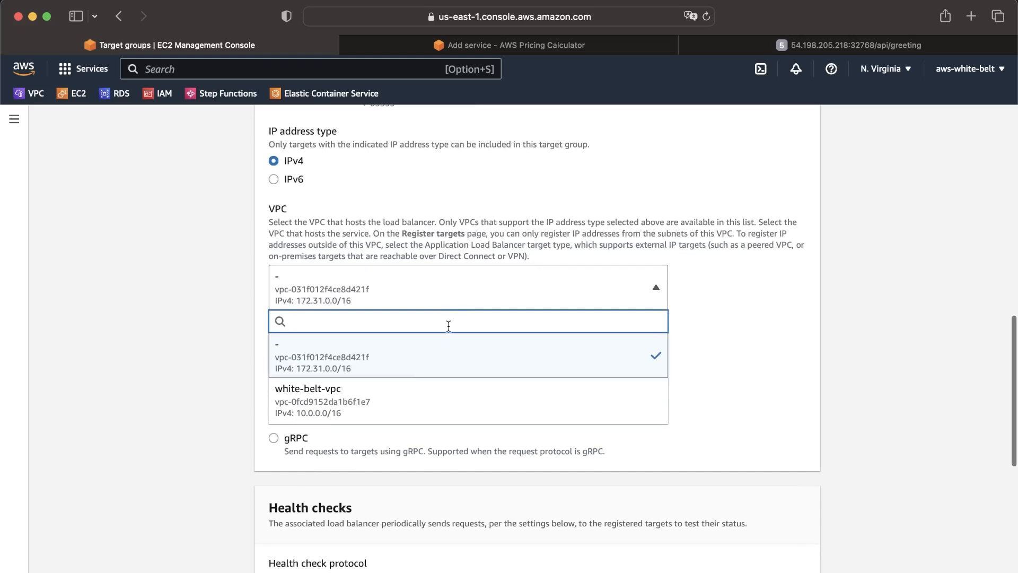
{"action": "left_click", "coordinate": [406, 402]}
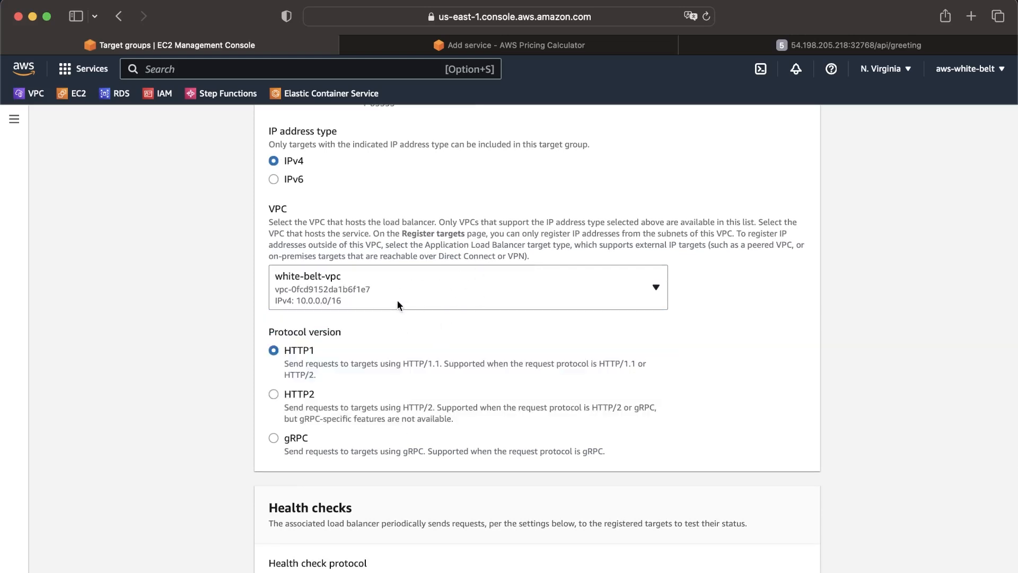
- Set the health check path to /health
{"action": "scroll", "coordinate": [397, 300], "scroll_direction": "down", "scroll_amount": 5}
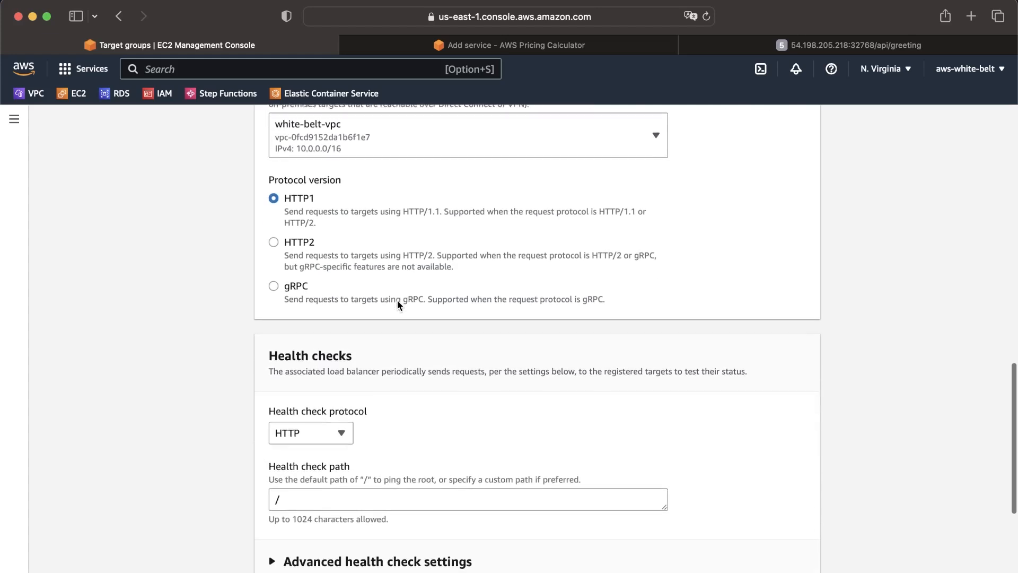
{"action": "scroll", "coordinate": [398, 301], "scroll_direction": "down", "scroll_amount": 3}
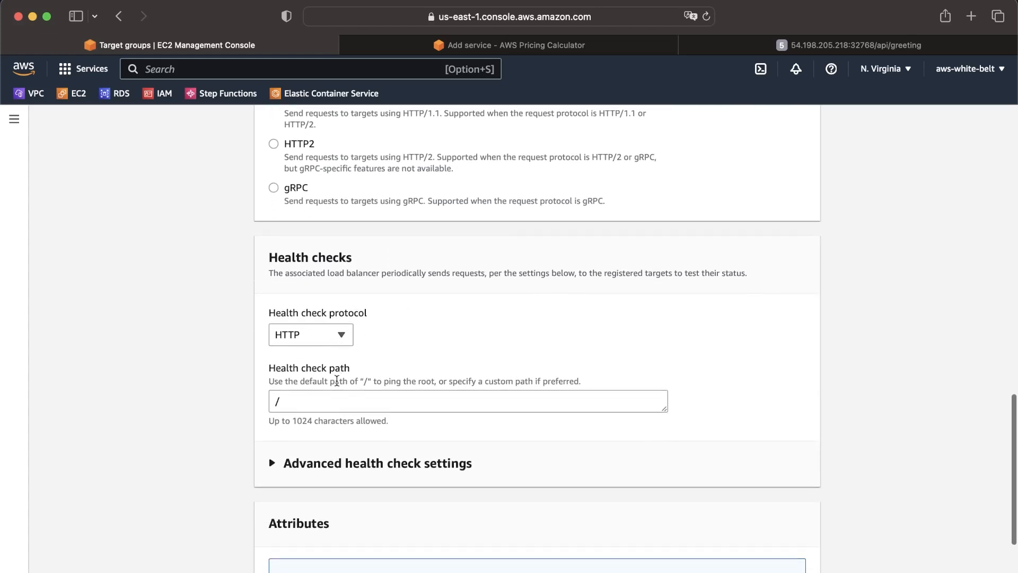
{"action": "left_click", "coordinate": [329, 398]}
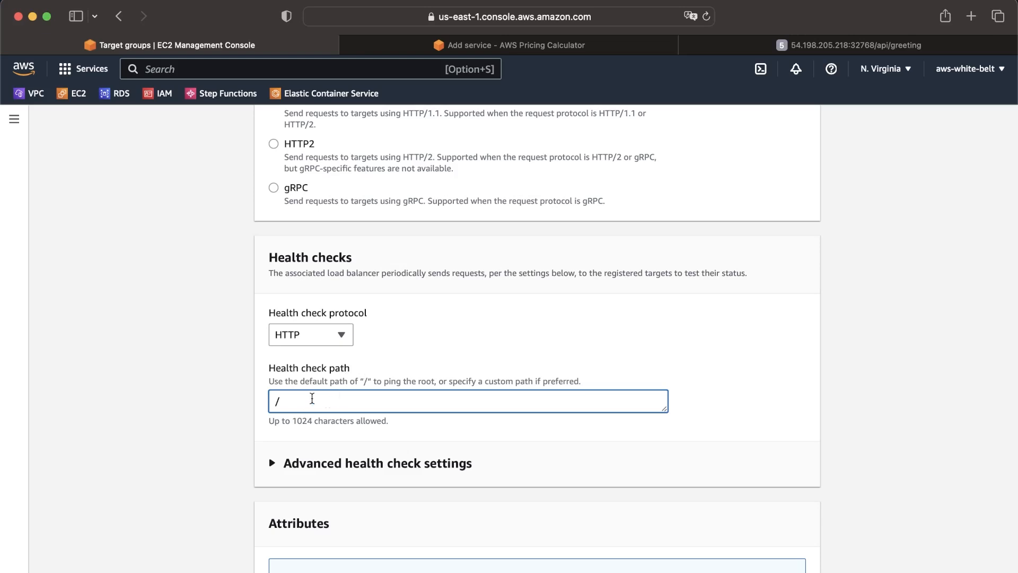
{"action": "scroll", "coordinate": [312, 398], "scroll_direction": "down", "scroll_amount": 1}
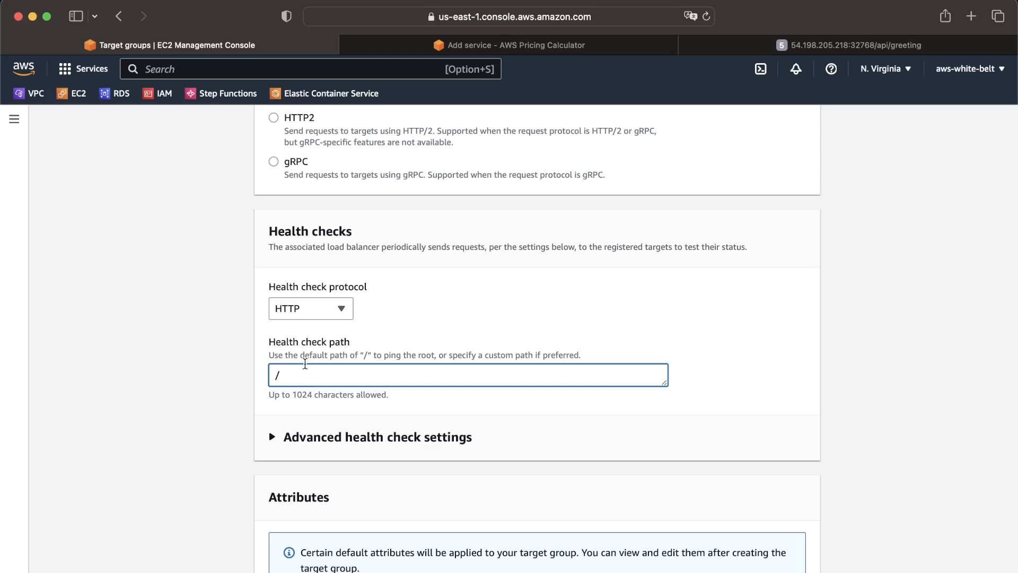
{"action": "type", "text": "health"}
{"action": "key", "text": "BackSpace"}
{"action": "key", "text": "BackSpace"}
{"action": "key", "text": "BackSpace"}
{"action": "key", "text": "BackSpace"}
{"action": "key", "text": "BackSpace"}
{"action": "key", "text": "BackSpace"}
{"action": "type", "text": "health"}
{"action": "double_click", "coordinate": [293, 374]}
{"action": "left_click", "coordinate": [336, 375]}
{"action": "left_click_drag", "start_coordinate": [334, 377], "coordinate": [253, 286]}
{"action": "scroll", "coordinate": [397, 229], "scroll_direction": "down", "scroll_amount": 1}
{"action": "left_click", "coordinate": [395, 255]}
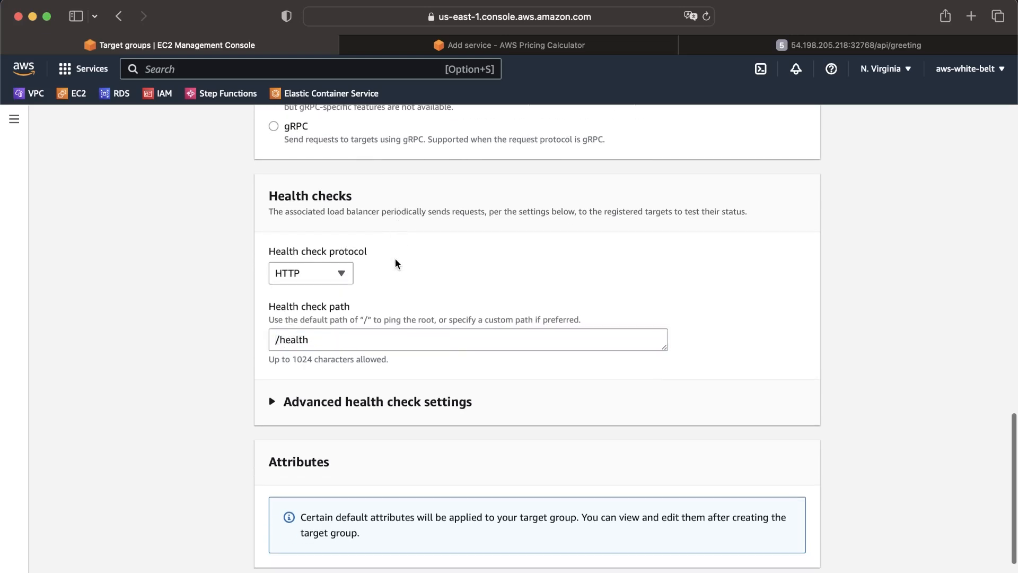
{"action": "triple_click", "coordinate": [342, 338]}
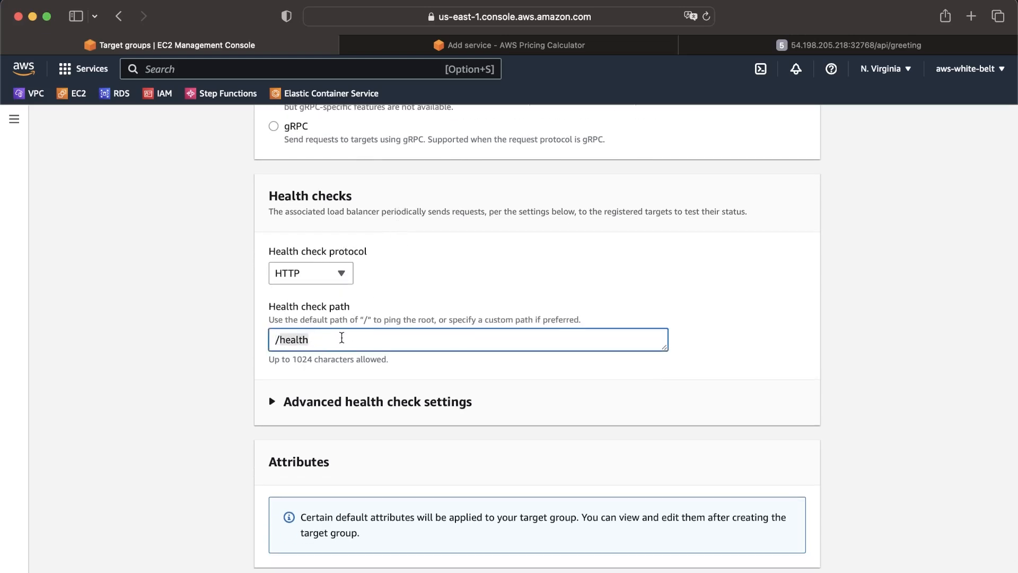
{"action": "scroll", "coordinate": [342, 338], "scroll_direction": "down", "scroll_amount": 1}
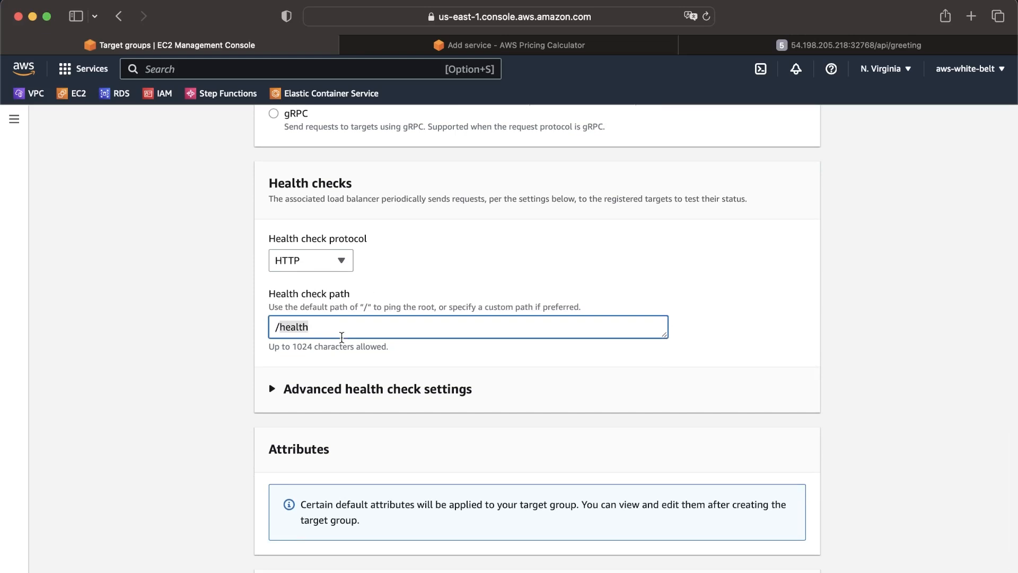
{"action": "scroll", "coordinate": [342, 337], "scroll_direction": "down", "scroll_amount": 1}
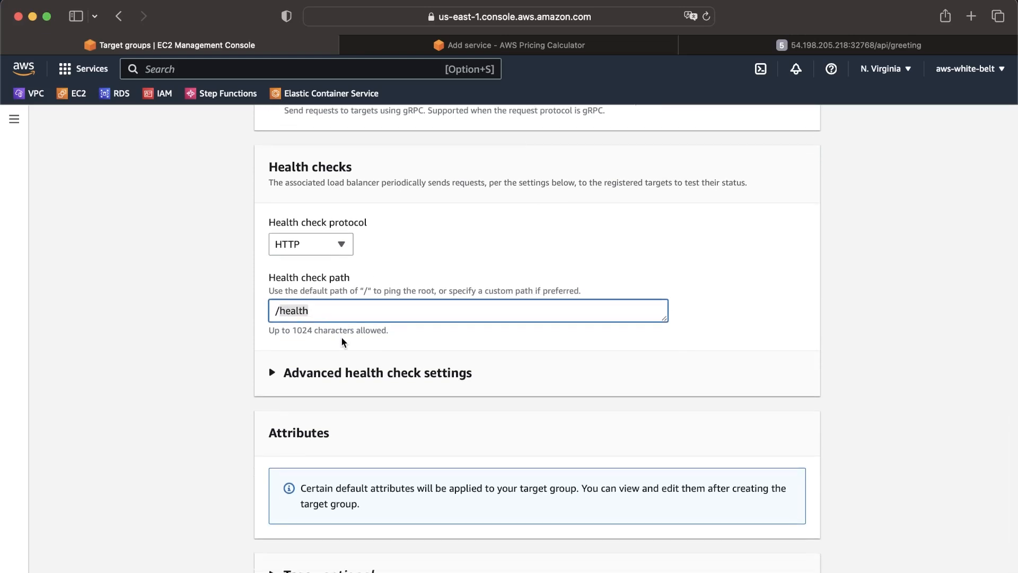
- Expand the advanced health check settings and review the health check port, thresholds and timeout
{"action": "left_click", "coordinate": [290, 376]}
{"action": "scroll", "coordinate": [290, 381], "scroll_direction": "down", "scroll_amount": 5}
{"action": "scroll", "coordinate": [290, 380], "scroll_direction": "down", "scroll_amount": 7}
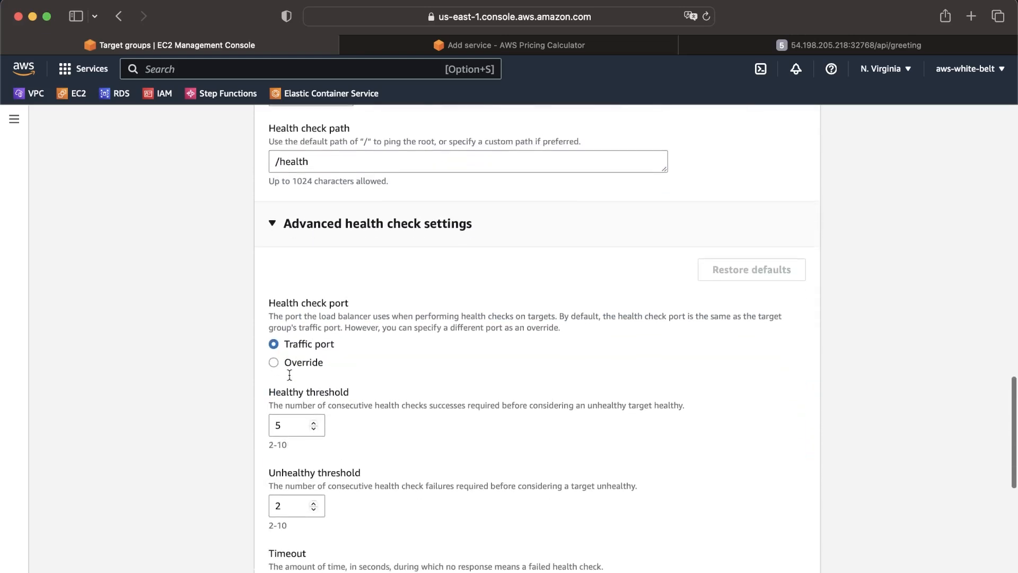
{"action": "left_click", "coordinate": [292, 365]}
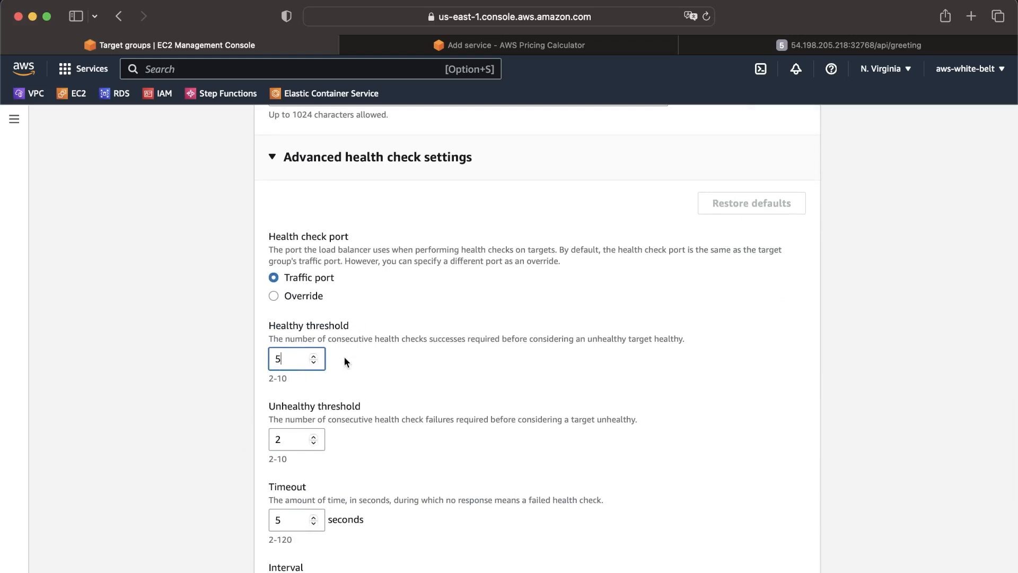
{"action": "scroll", "coordinate": [344, 356], "scroll_direction": "up", "scroll_amount": 3}
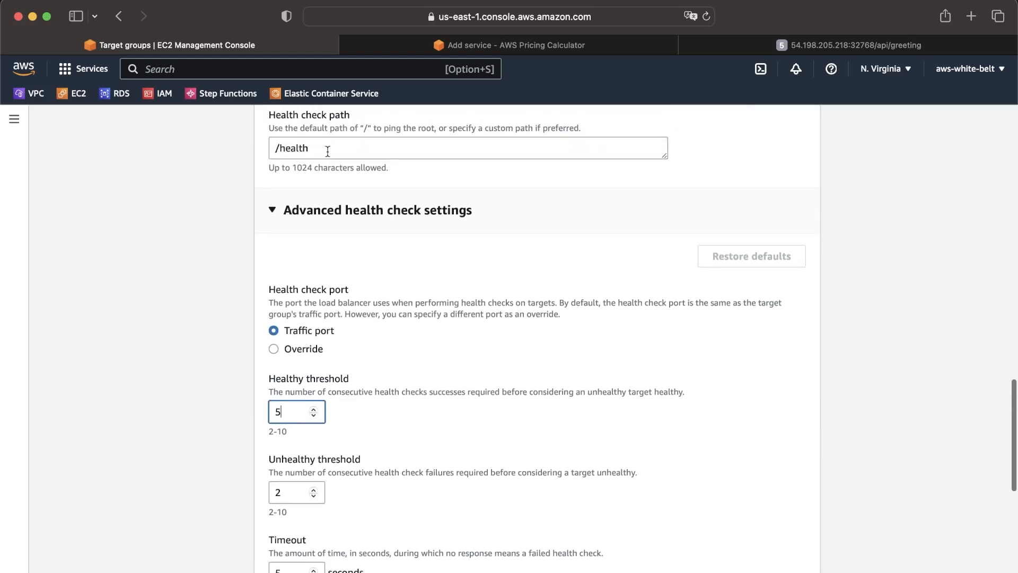
- Examine the advanced health check settings, covering the healthy and unhealthy thresholds, timeout, interval and success codes
{"action": "scroll", "coordinate": [321, 327], "scroll_direction": "down", "scroll_amount": 5}
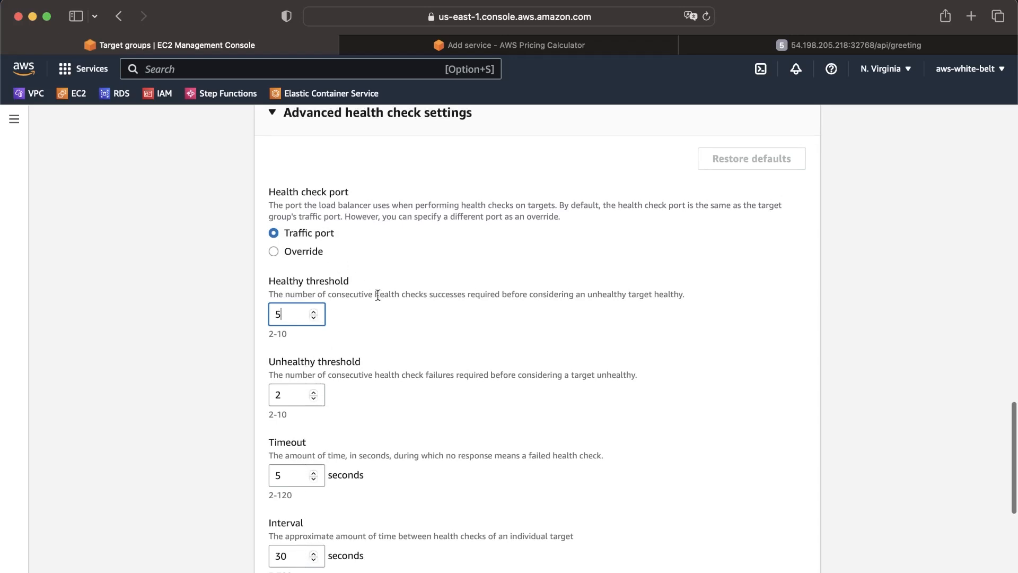
{"action": "scroll", "coordinate": [341, 306], "scroll_direction": "up", "scroll_amount": 3}
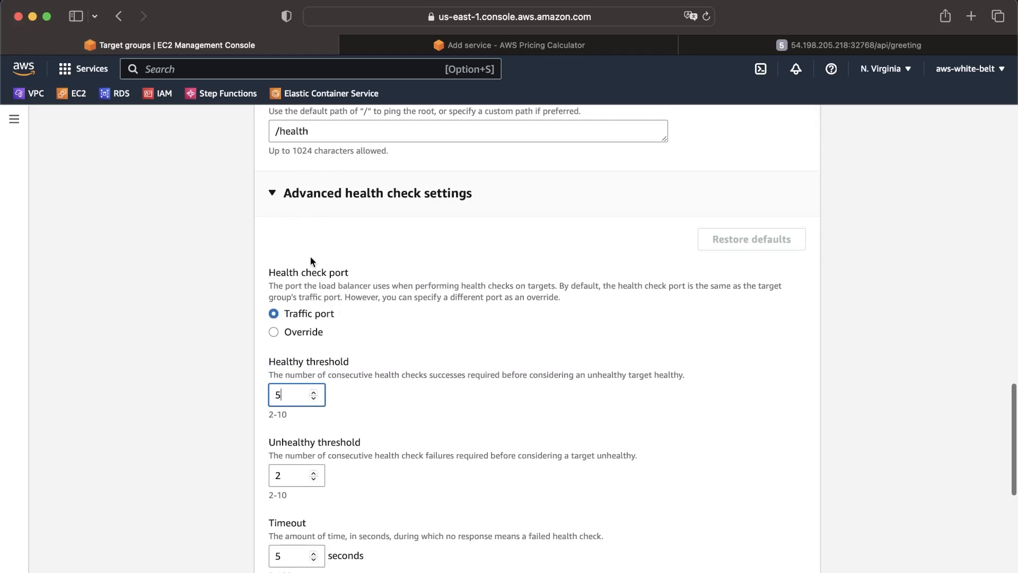
{"action": "left_click", "coordinate": [321, 134]}
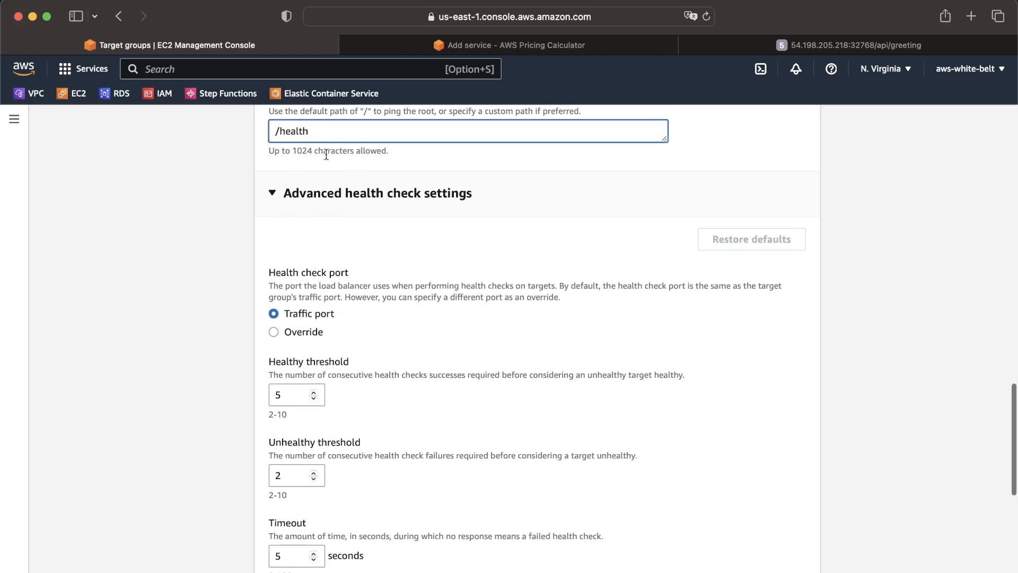
{"action": "scroll", "coordinate": [395, 297], "scroll_direction": "down", "scroll_amount": 3}
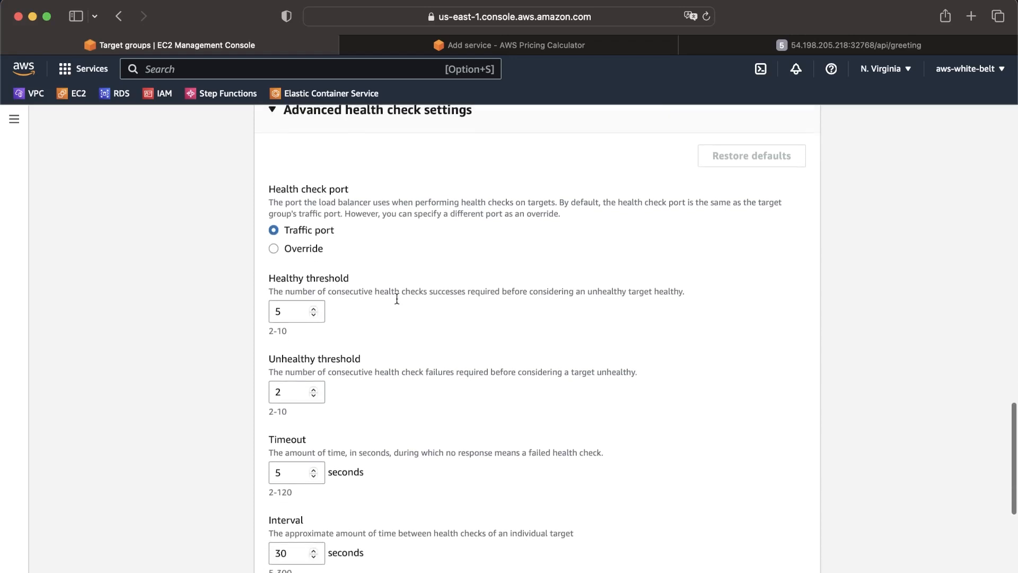
{"action": "scroll", "coordinate": [397, 299], "scroll_direction": "down", "scroll_amount": 1}
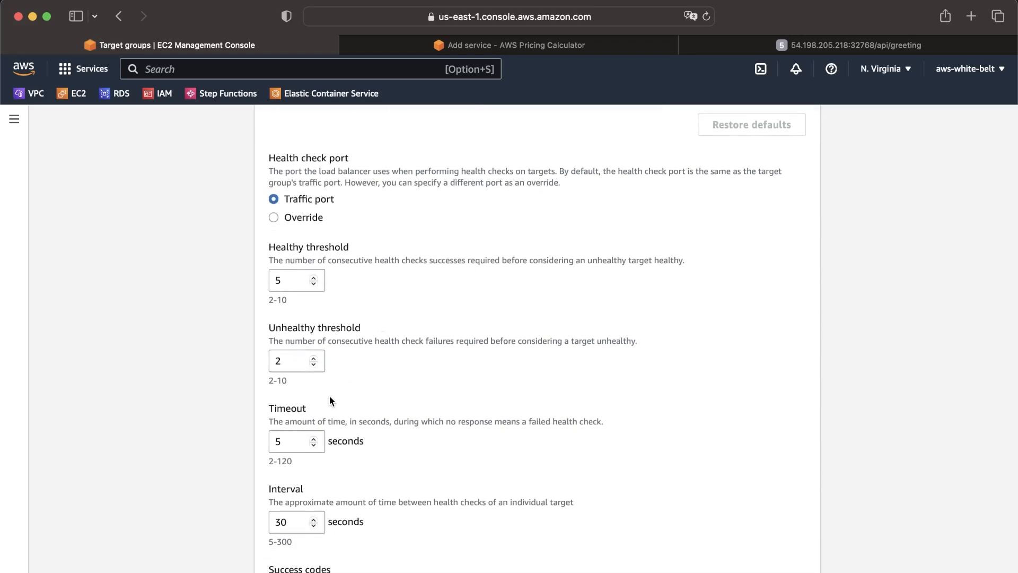
{"action": "double_click", "coordinate": [291, 360]}
{"action": "left_click", "coordinate": [402, 352]}
{"action": "scroll", "coordinate": [330, 346], "scroll_direction": "down", "scroll_amount": 2}
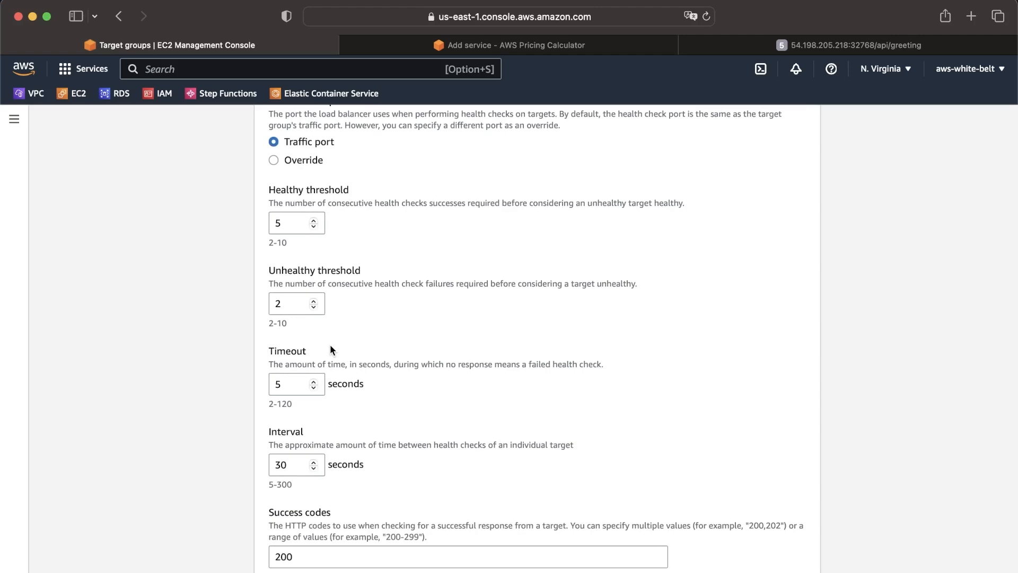
{"action": "scroll", "coordinate": [330, 349], "scroll_direction": "up", "scroll_amount": 12}
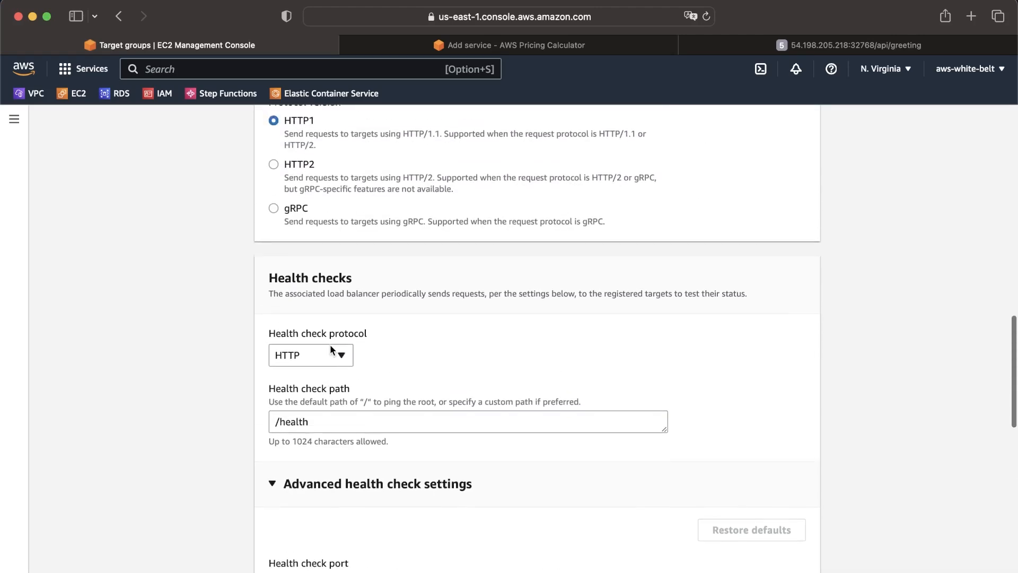
{"action": "scroll", "coordinate": [330, 349], "scroll_direction": "down", "scroll_amount": 15}
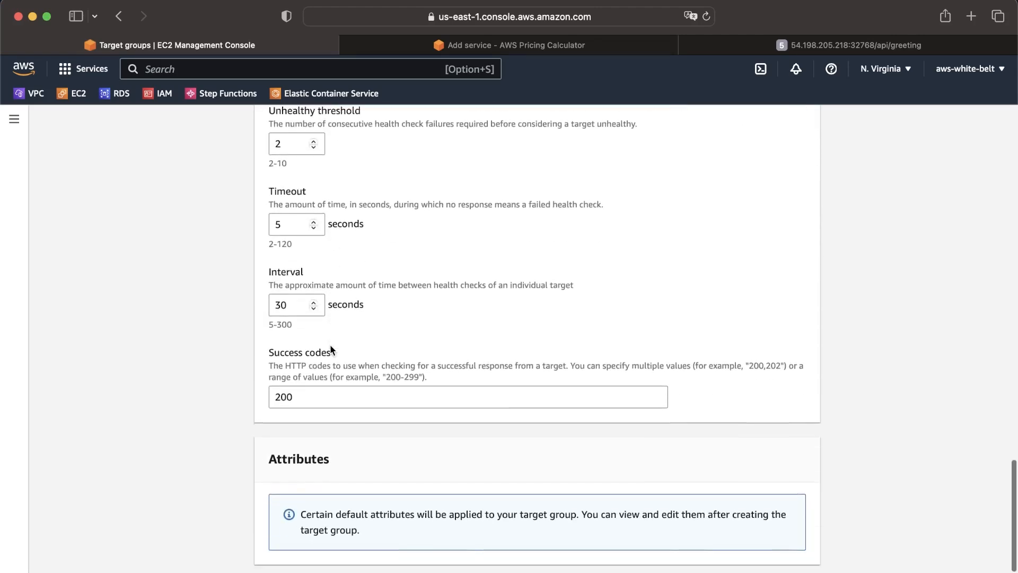
{"action": "scroll", "coordinate": [330, 345], "scroll_direction": "up", "scroll_amount": 6}
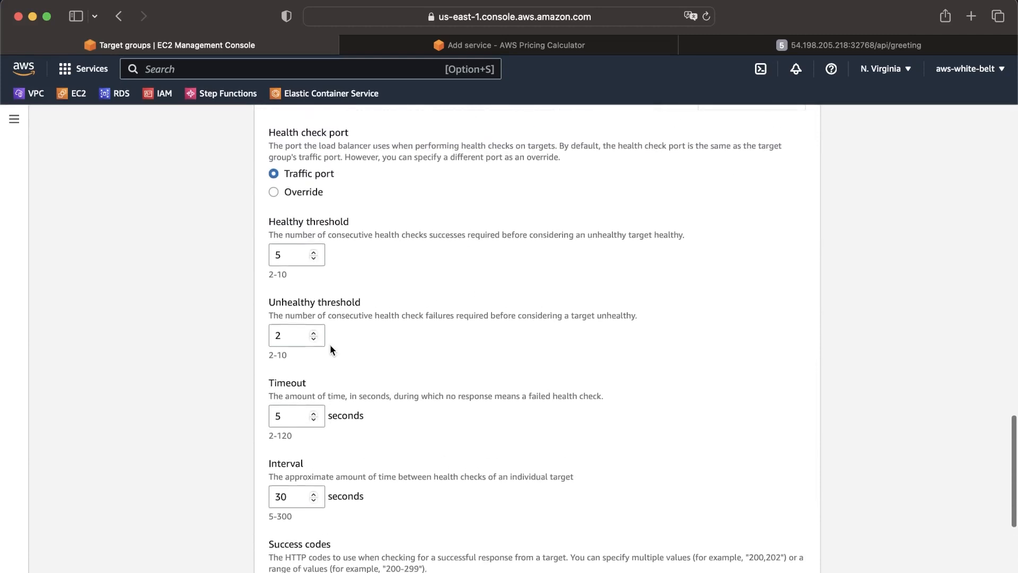
{"action": "scroll", "coordinate": [330, 345], "scroll_direction": "up", "scroll_amount": 4}
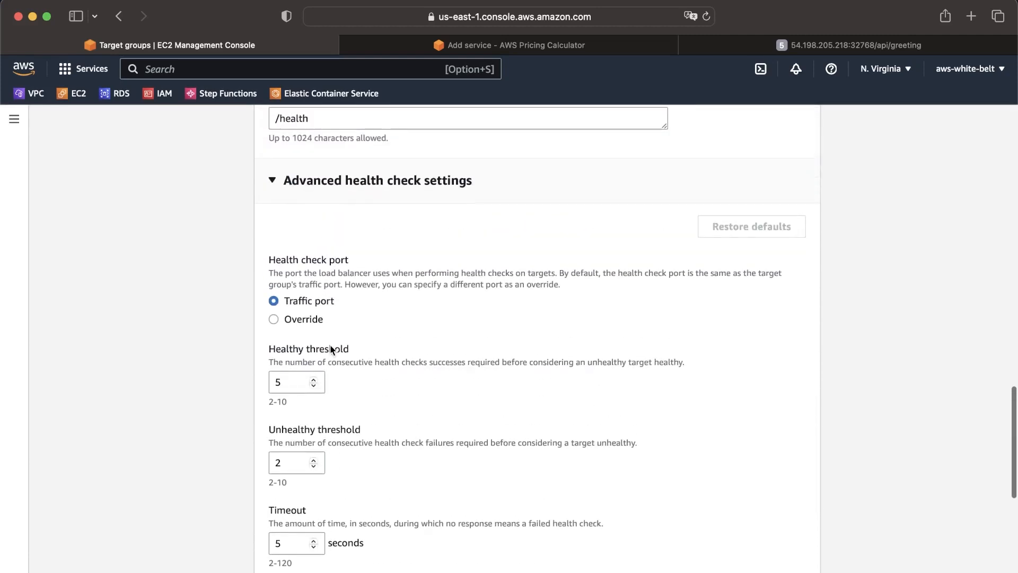
{"action": "scroll", "coordinate": [330, 345], "scroll_direction": "down", "scroll_amount": 4}
- Change the target group's health check path to /api/greeting/9999
{"action": "scroll", "coordinate": [330, 349], "scroll_direction": "up", "scroll_amount": 5}
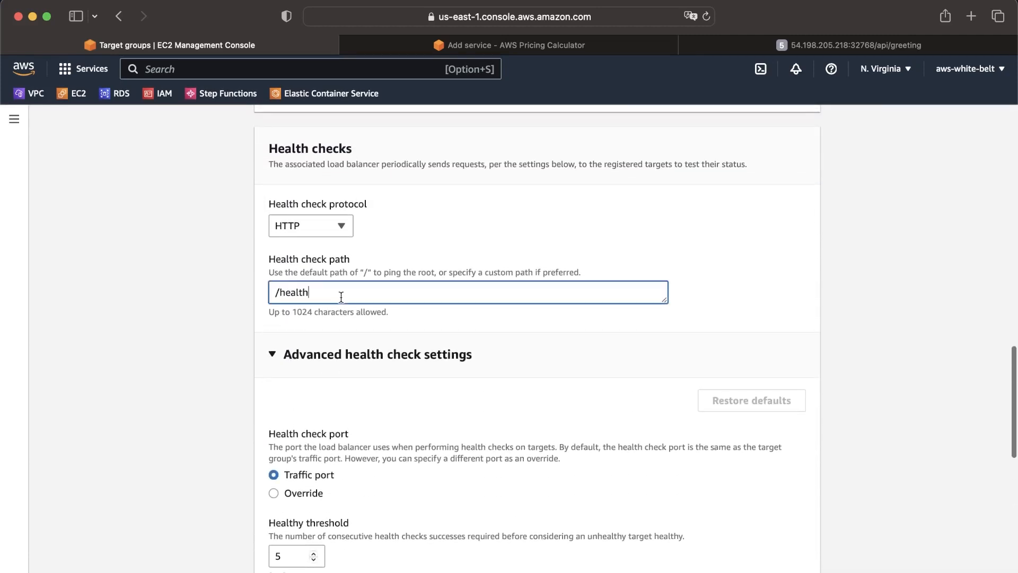
{"action": "double_click", "coordinate": [341, 296]}
{"action": "key", "text": "BackSpace"}
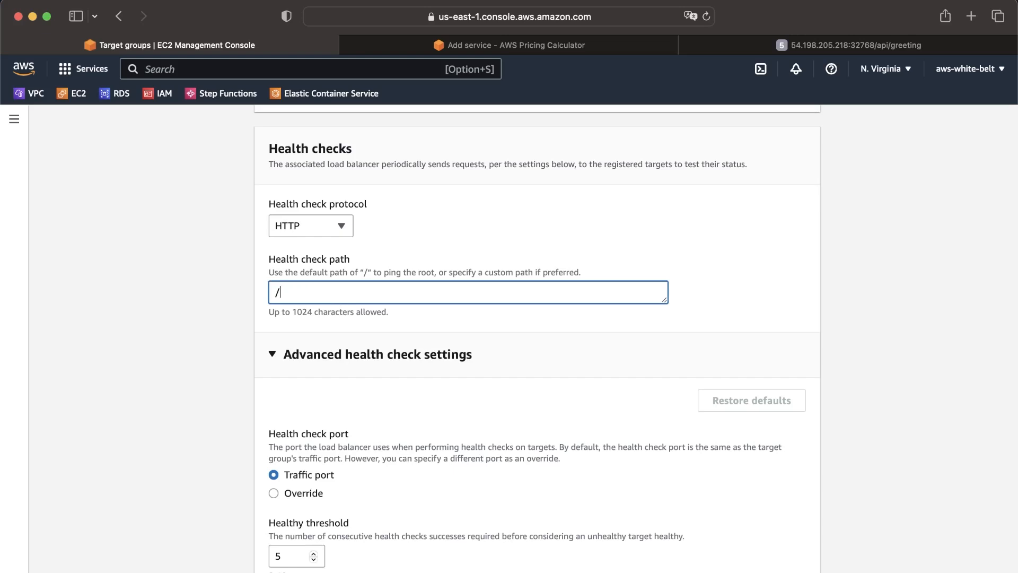
{"action": "type", "text": "api/greeting/9999"}
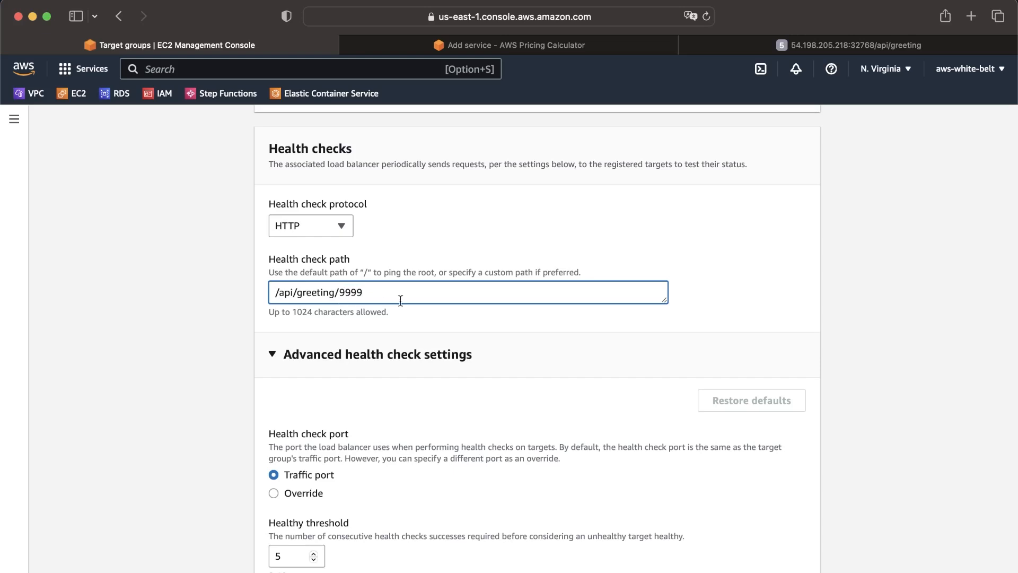
{"action": "left_click_drag", "start_coordinate": [409, 289], "coordinate": [177, 289]}
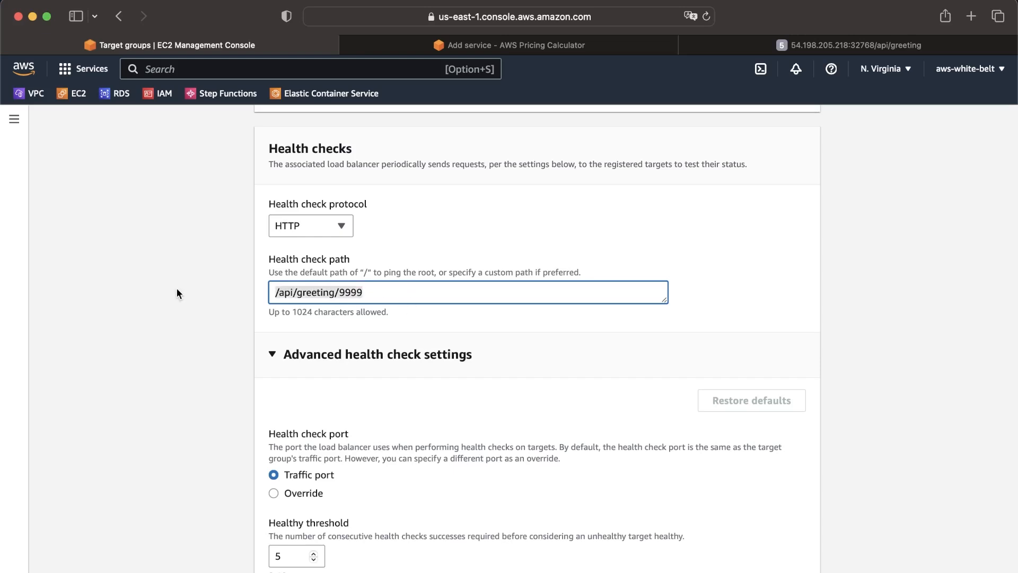
{"action": "left_click", "coordinate": [393, 292]}
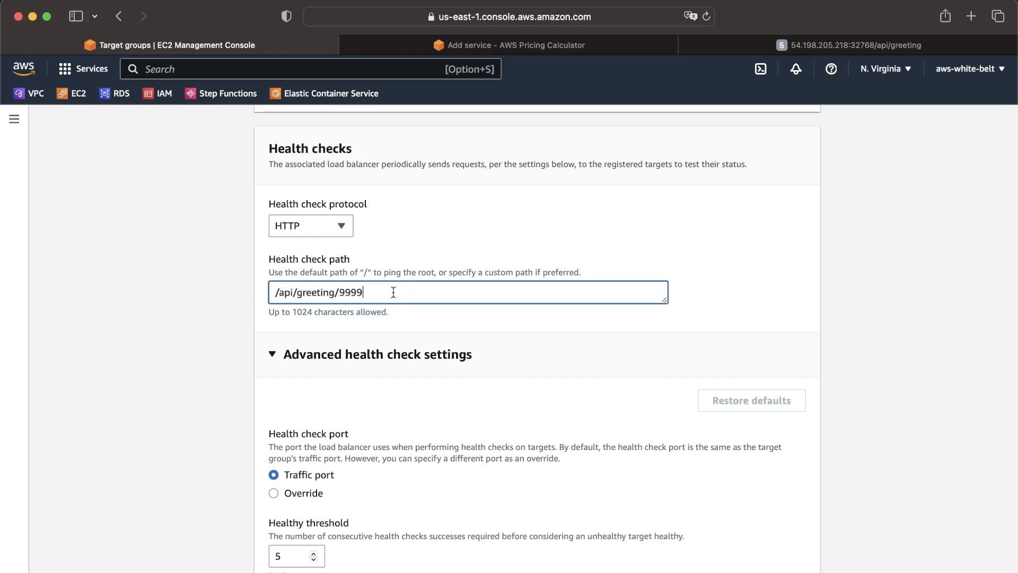
{"action": "left_click_drag", "start_coordinate": [393, 292], "coordinate": [238, 285]}
{"action": "left_click", "coordinate": [385, 293]}
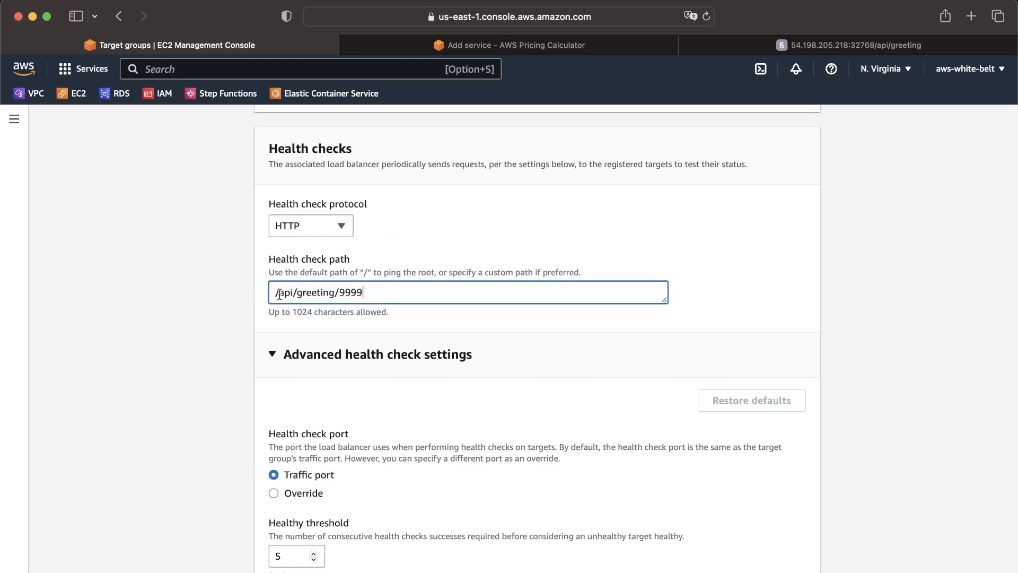
{"action": "left_click_drag", "start_coordinate": [278, 292], "coordinate": [226, 283]}
{"action": "left_click", "coordinate": [412, 286]}
{"action": "left_click", "coordinate": [308, 272]}
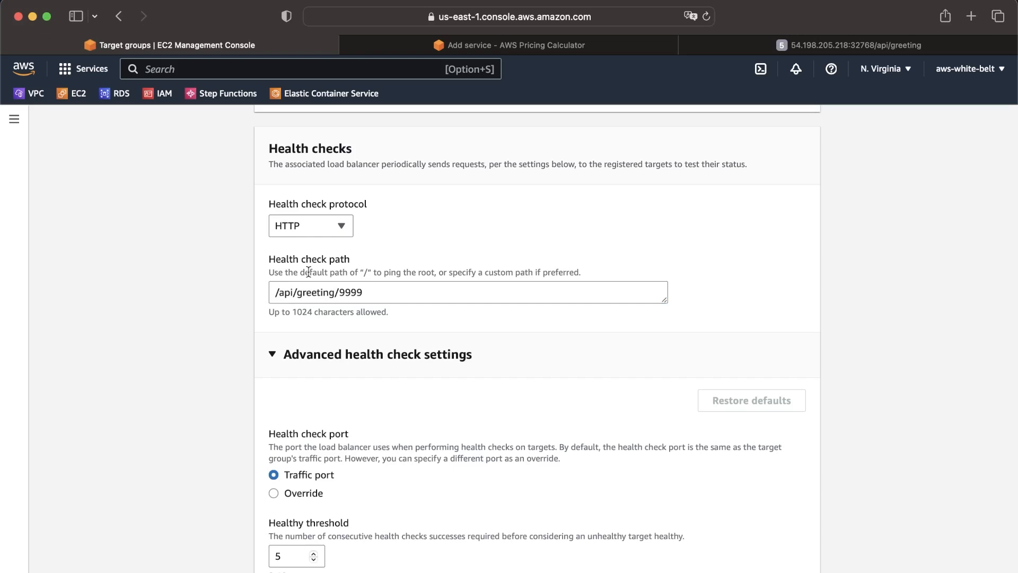
{"action": "scroll", "coordinate": [308, 272], "scroll_direction": "up", "scroll_amount": 2}
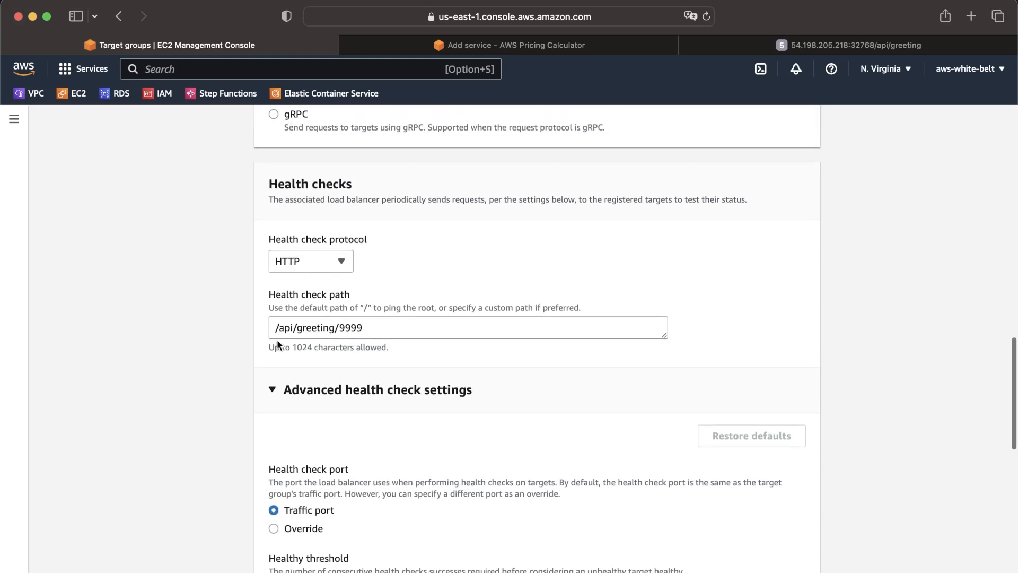
{"action": "left_click_drag", "start_coordinate": [280, 330], "coordinate": [396, 317]}
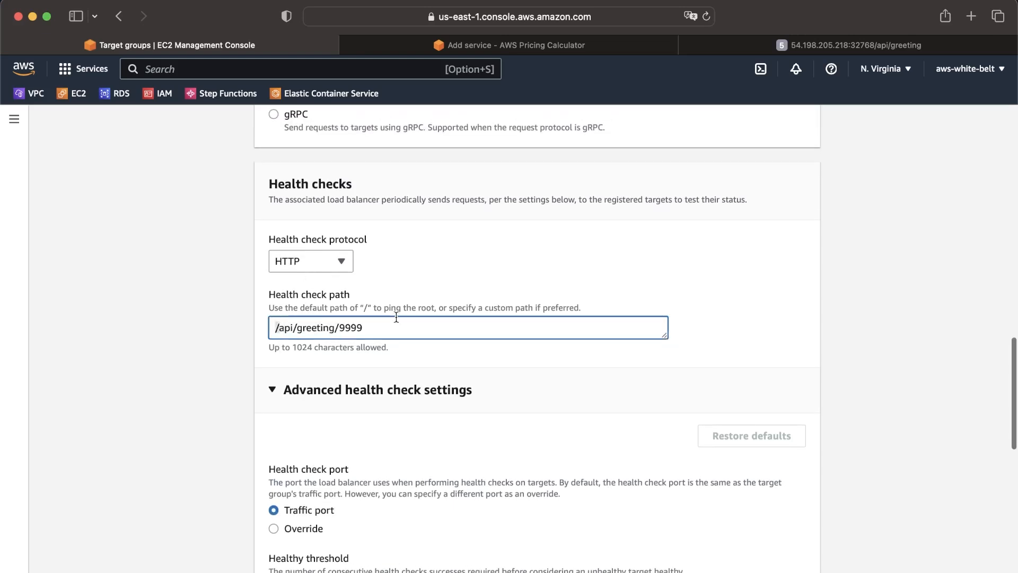
{"action": "left_click", "coordinate": [392, 324]}
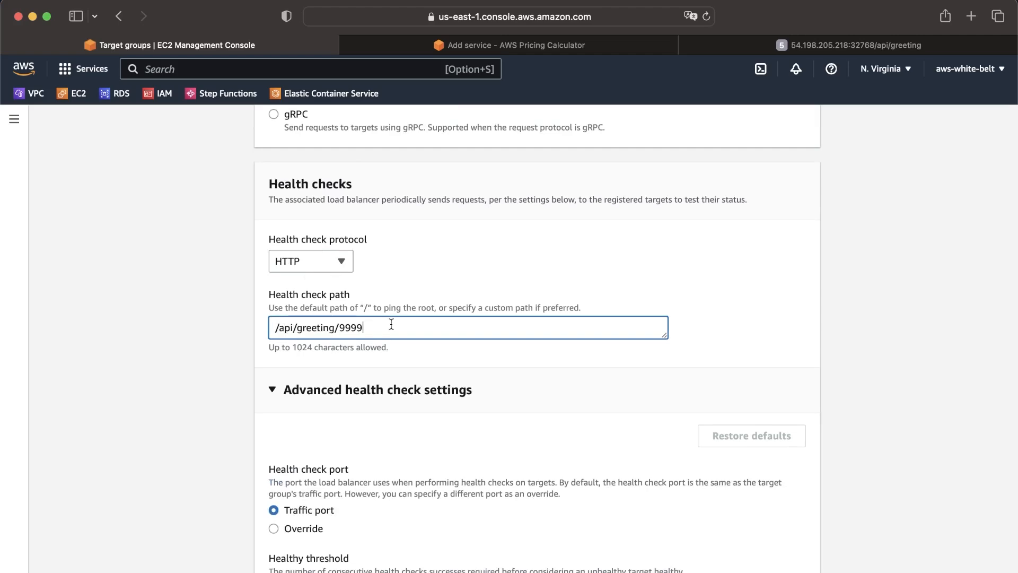
- Check the success codes against the threshold and timeout settings, and collapse the advanced health check settings
{"action": "scroll", "coordinate": [391, 324], "scroll_direction": "down", "scroll_amount": 10}
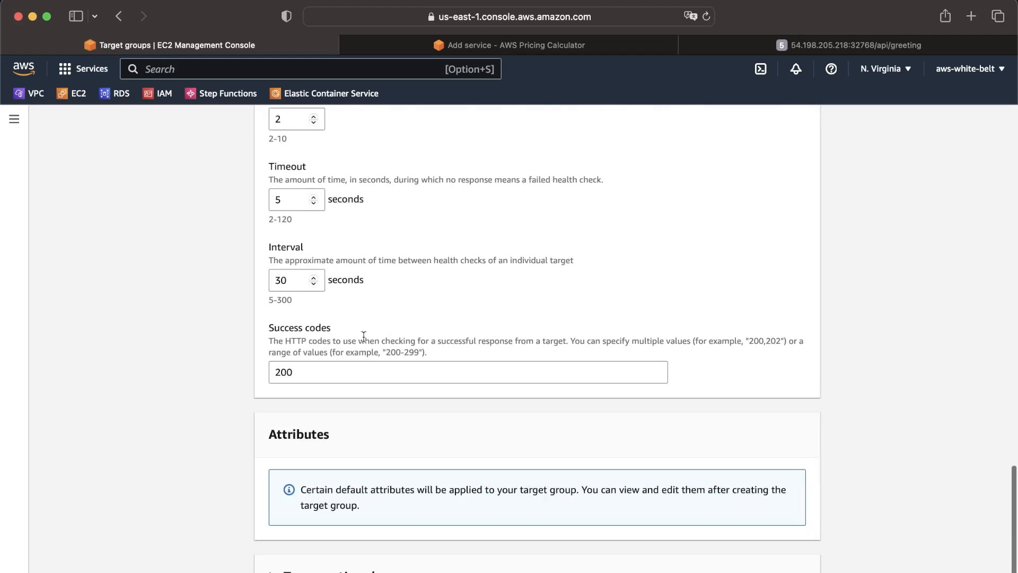
{"action": "left_click", "coordinate": [319, 366]}
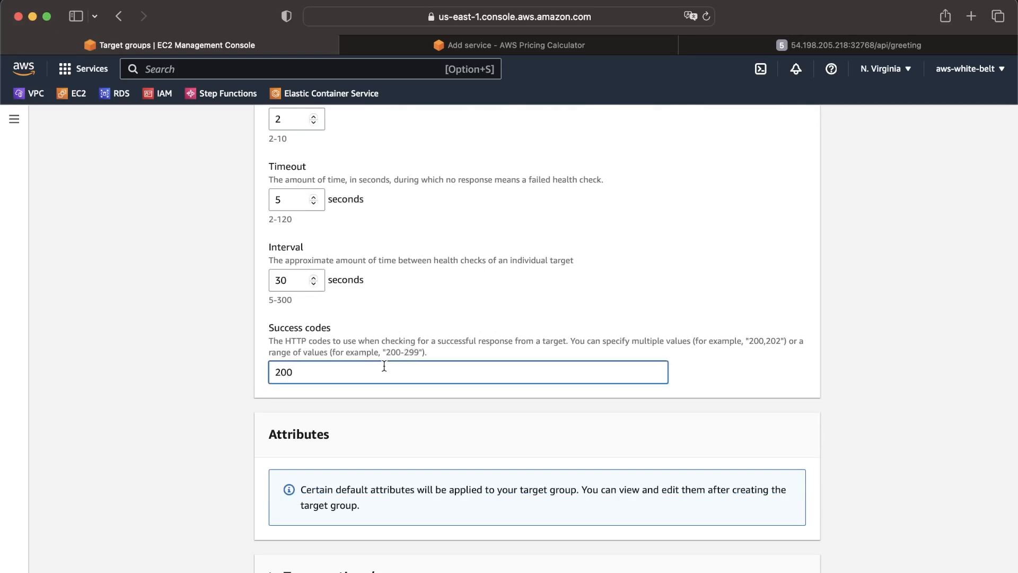
{"action": "scroll", "coordinate": [342, 354], "scroll_direction": "up", "scroll_amount": 5}
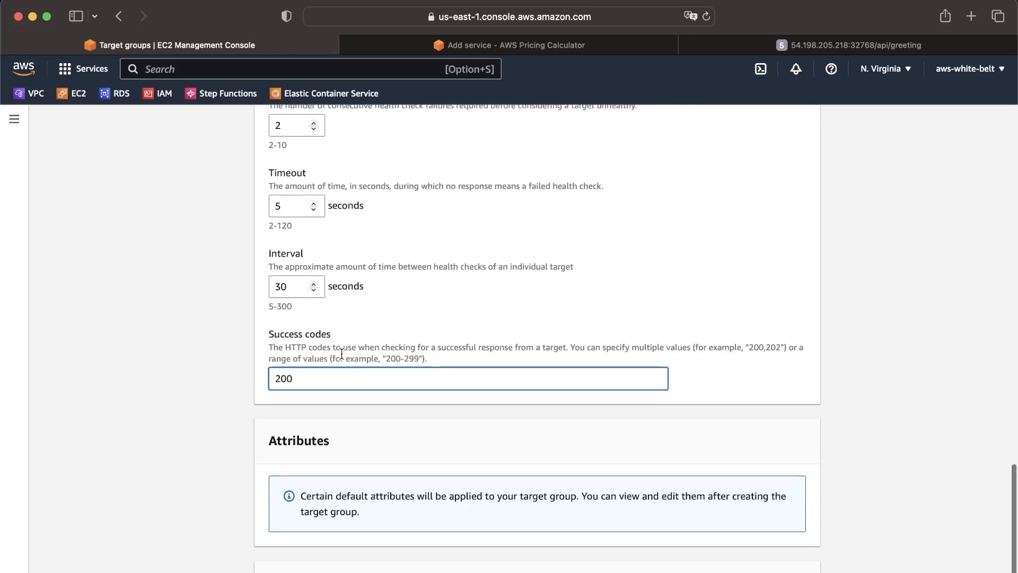
{"action": "scroll", "coordinate": [342, 354], "scroll_direction": "up", "scroll_amount": 1}
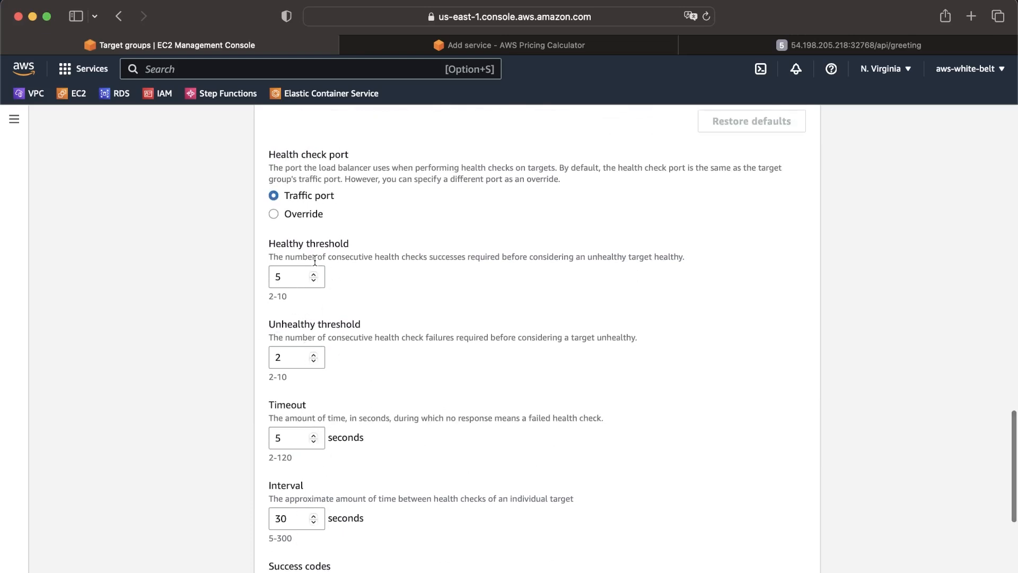
{"action": "scroll", "coordinate": [315, 261], "scroll_direction": "up", "scroll_amount": 3}
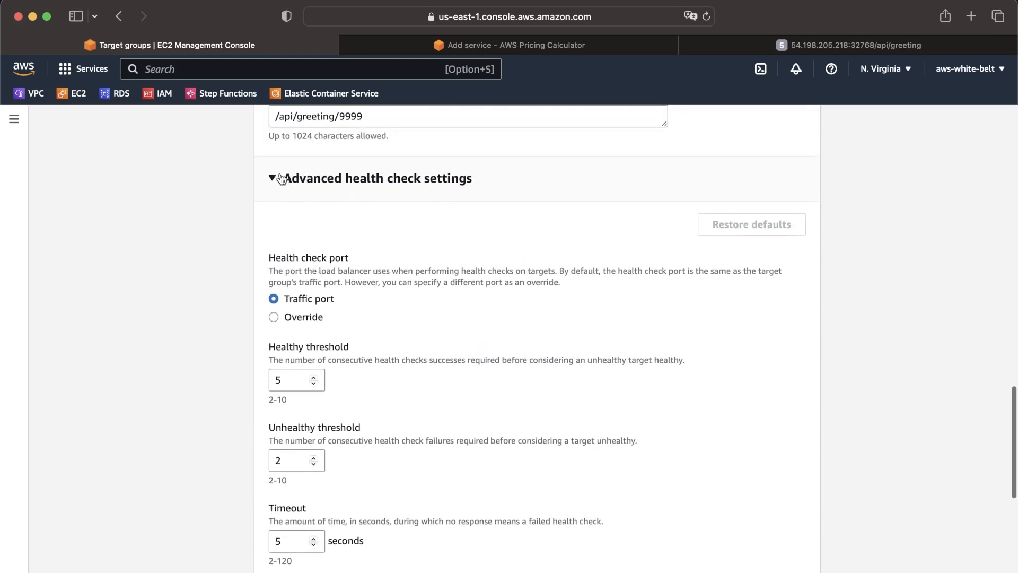
{"action": "scroll", "coordinate": [332, 298], "scroll_direction": "down", "scroll_amount": 2}
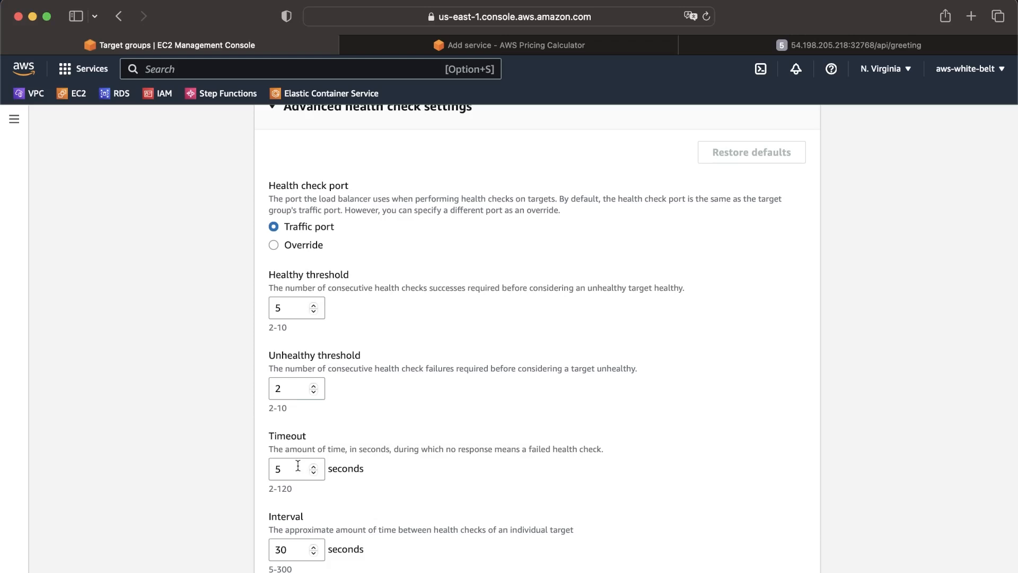
{"action": "scroll", "coordinate": [298, 466], "scroll_direction": "up", "scroll_amount": 2}
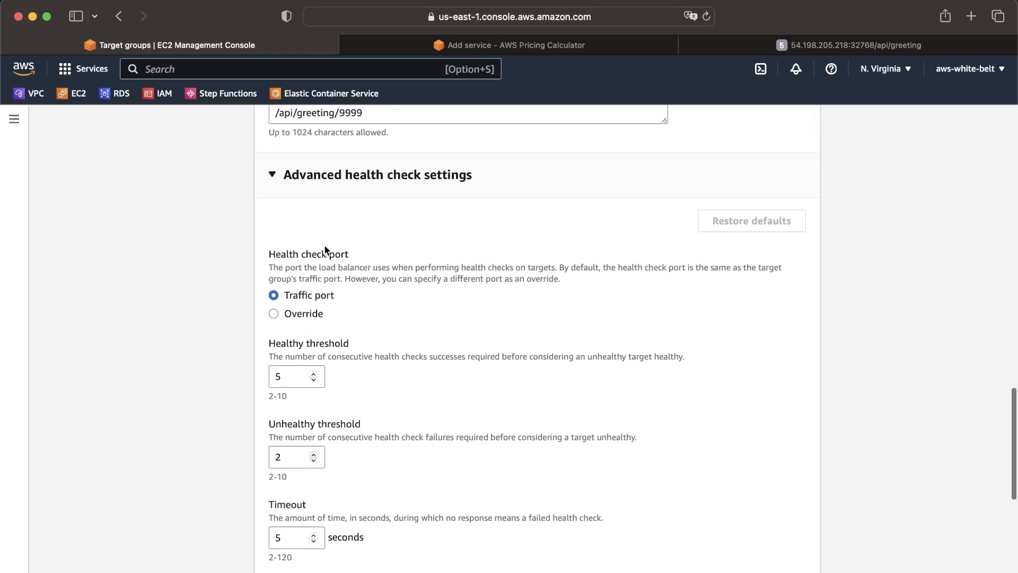
{"action": "left_click", "coordinate": [273, 186]}
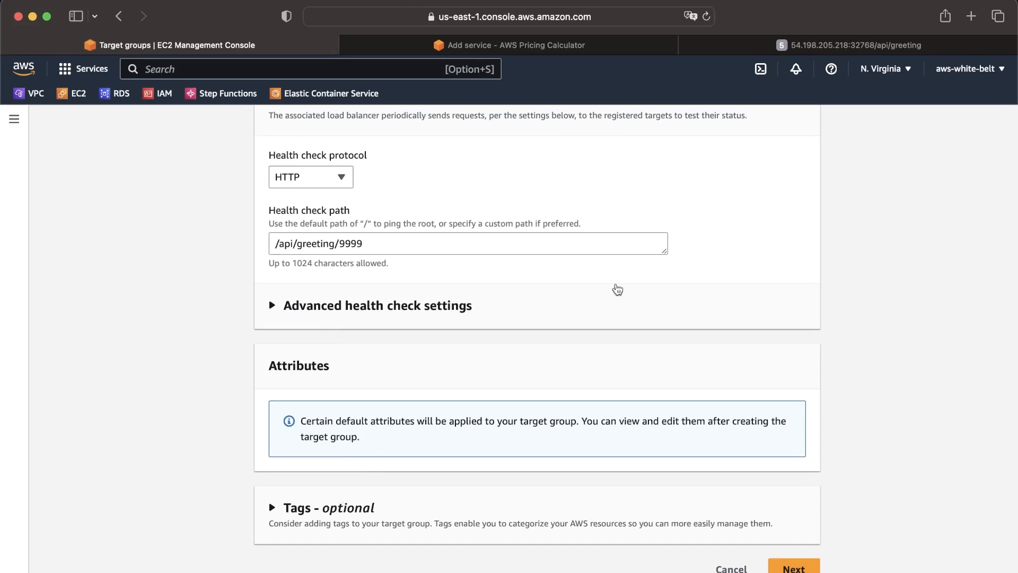
- Look over the target group details and proceed to registering targets
{"action": "scroll", "coordinate": [520, 332], "scroll_direction": "up", "scroll_amount": 8}
{"action": "scroll", "coordinate": [520, 334], "scroll_direction": "down", "scroll_amount": 10}
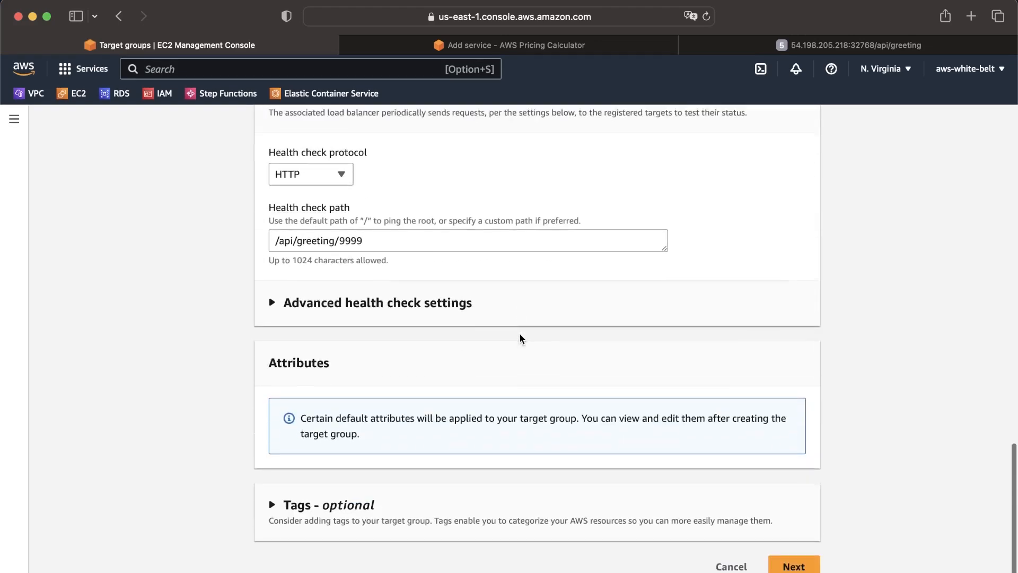
{"action": "left_click", "coordinate": [772, 565]}
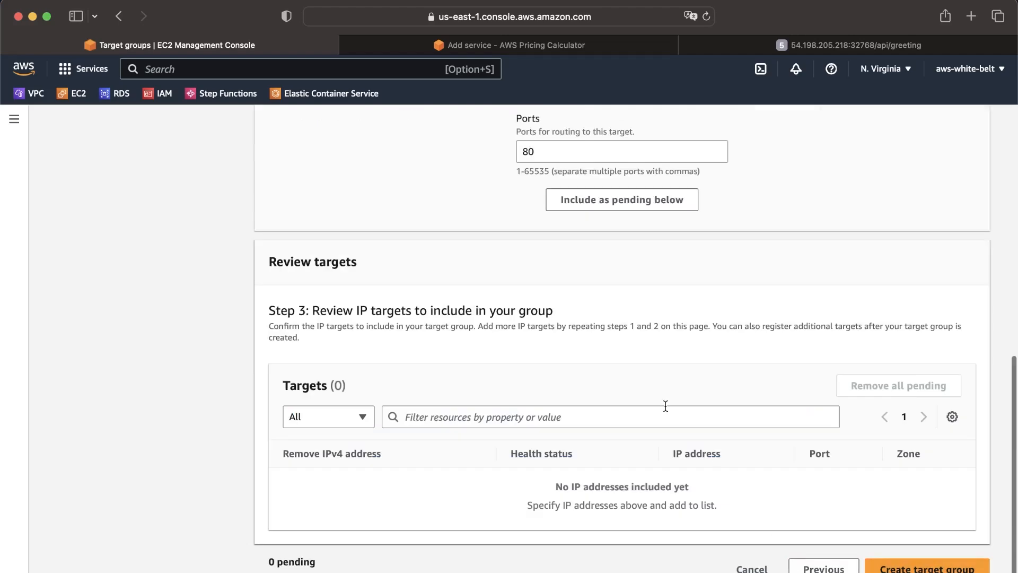
- Remove the prefilled IPv4 address entry for white-belt-vpc and review the list of targets to include
{"action": "scroll", "coordinate": [665, 406], "scroll_direction": "up", "scroll_amount": 8}
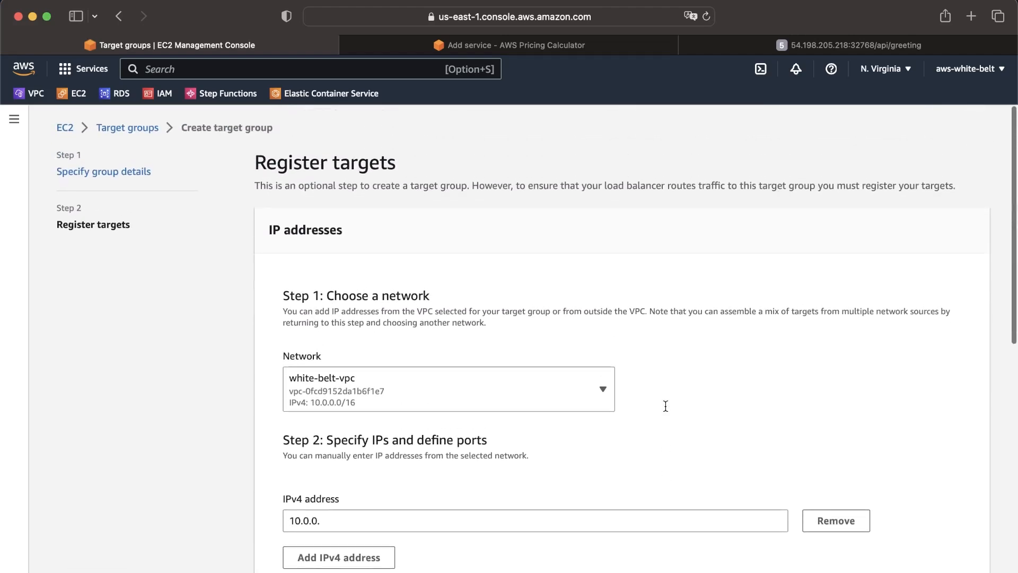
{"action": "scroll", "coordinate": [665, 406], "scroll_direction": "down", "scroll_amount": 4}
{"action": "scroll", "coordinate": [665, 405], "scroll_direction": "down", "scroll_amount": 2}
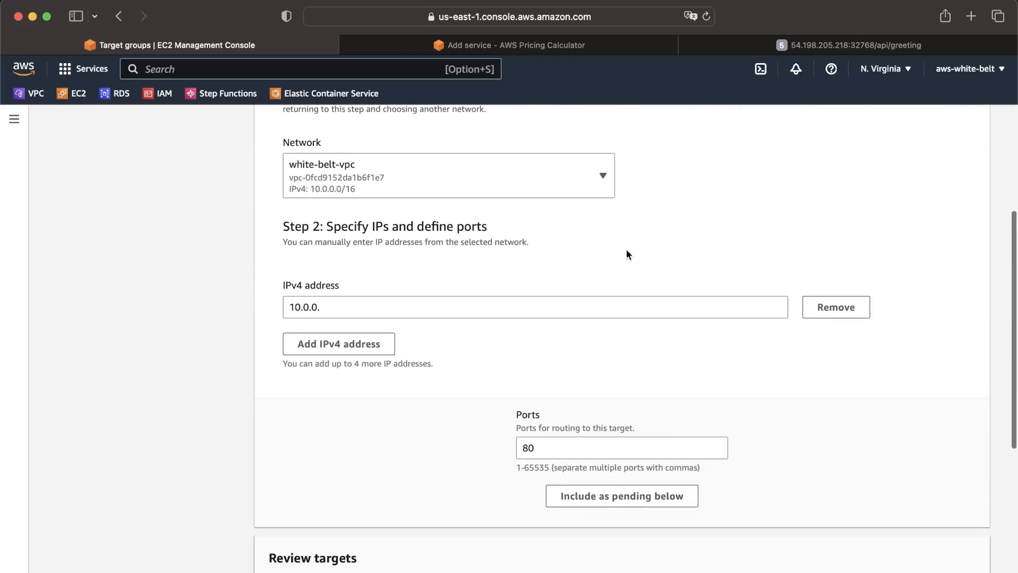
{"action": "left_click", "coordinate": [848, 314]}
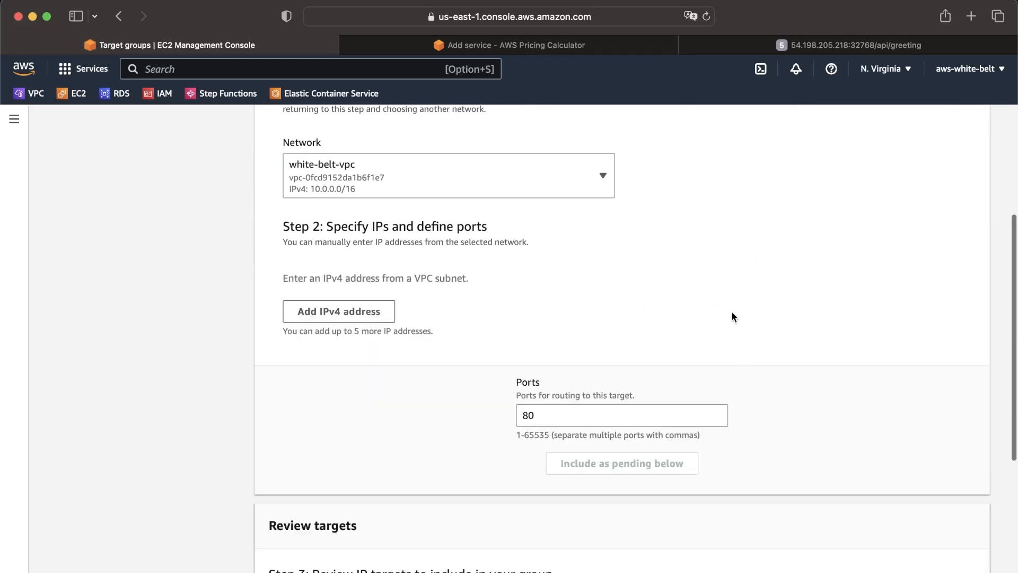
{"action": "scroll", "coordinate": [732, 317], "scroll_direction": "down", "scroll_amount": 3}
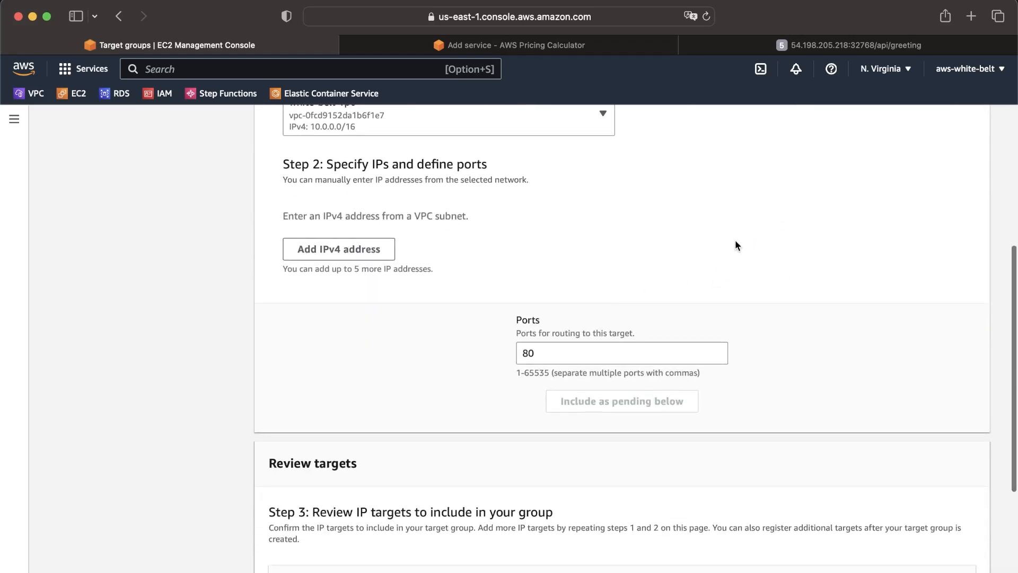
{"action": "scroll", "coordinate": [735, 245], "scroll_direction": "down", "scroll_amount": 10}
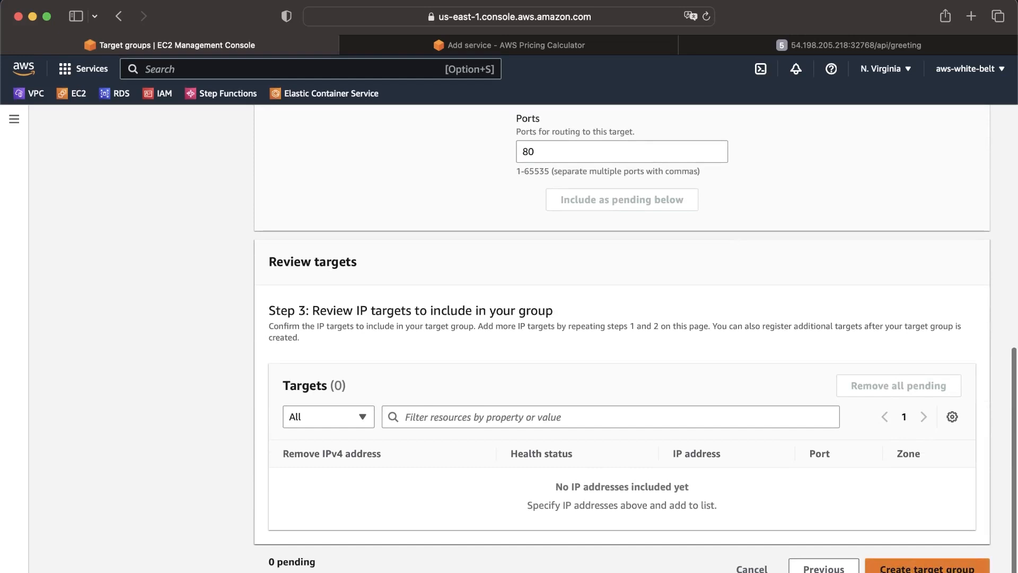
- Create the greeting-api-target target group without registering any targets
{"action": "left_click", "coordinate": [912, 568]}
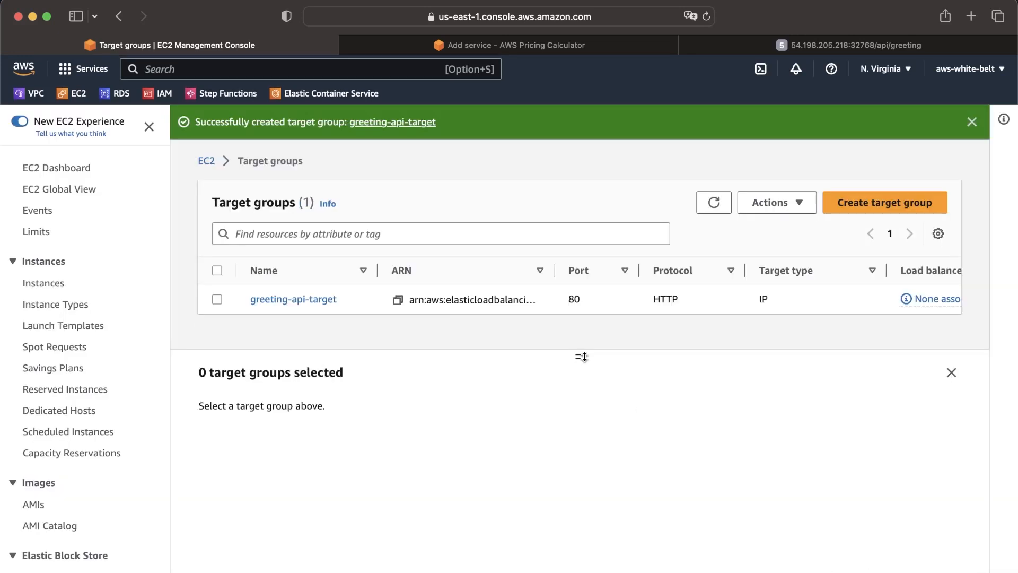
{"action": "left_click_drag", "start_coordinate": [587, 358], "coordinate": [583, 395]}
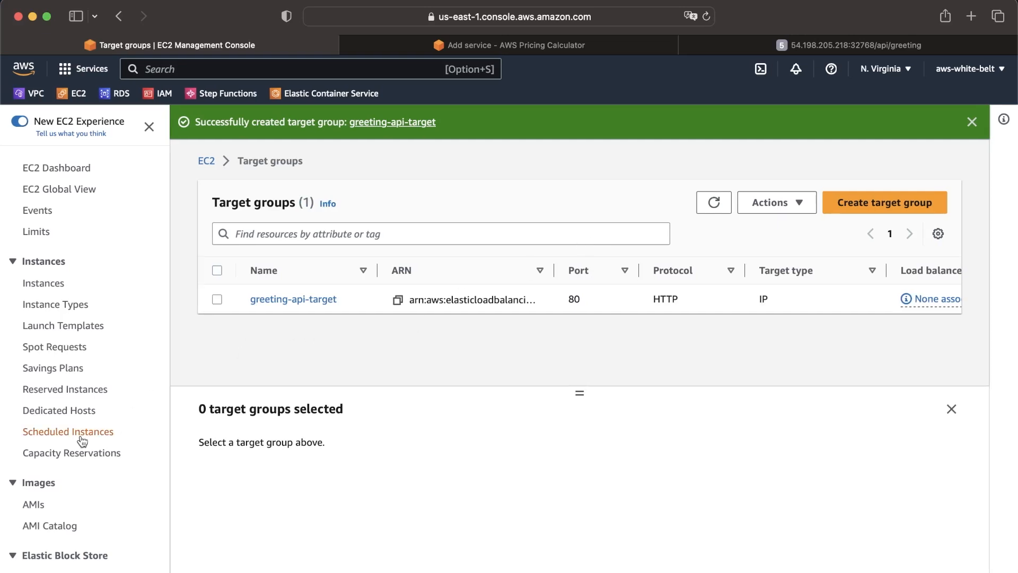
- Go to the EC2 load balancers list and start creating a load balancer
{"action": "scroll", "coordinate": [85, 438], "scroll_direction": "down", "scroll_amount": 6}
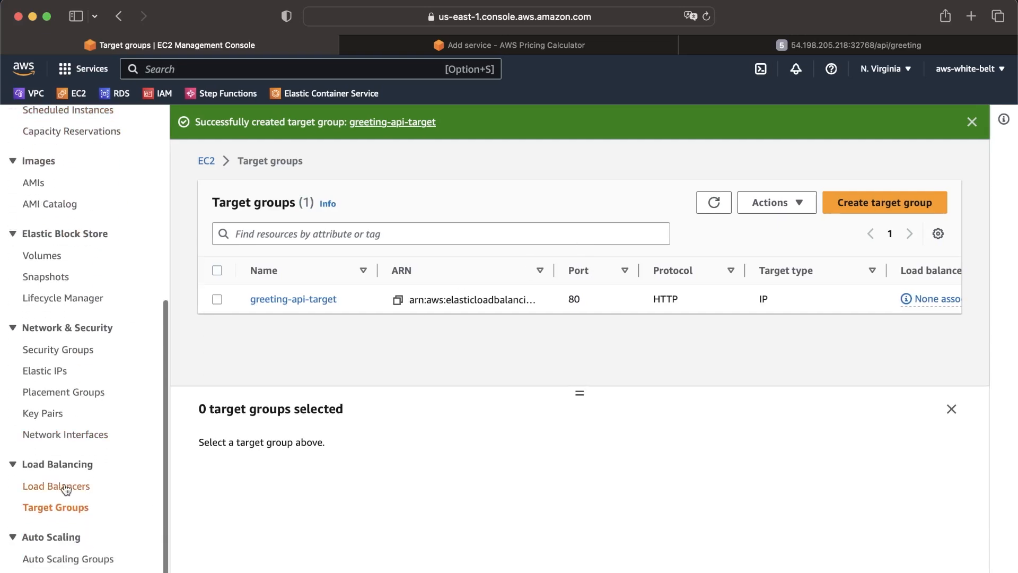
{"action": "left_click", "coordinate": [66, 487]}
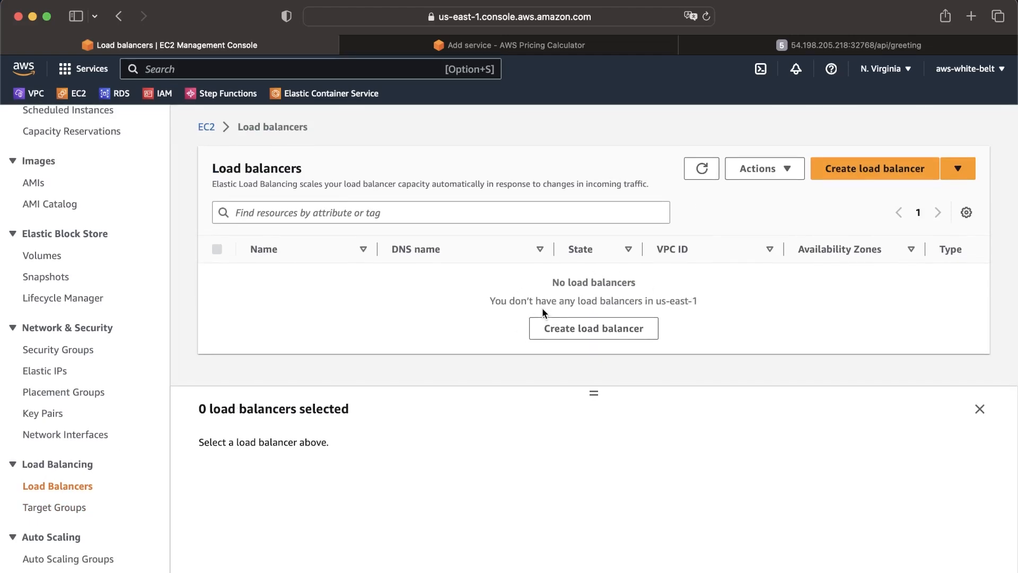
{"action": "left_click", "coordinate": [851, 169]}
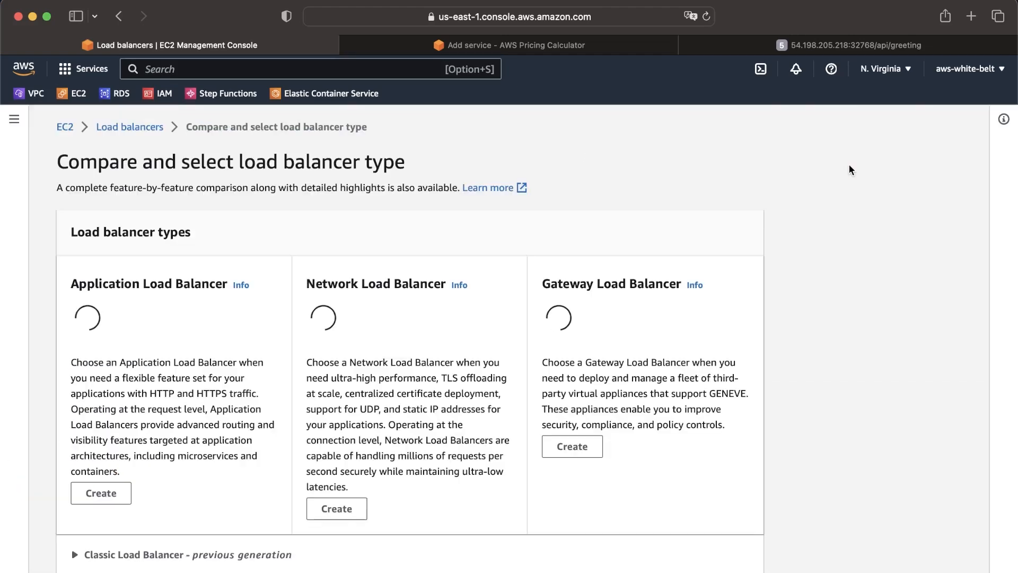
- Compare the diagrams and descriptions of the Application, Network and Gateway Load Balancer types
{"action": "scroll", "coordinate": [499, 302], "scroll_direction": "down", "scroll_amount": 2}
{"action": "scroll", "coordinate": [499, 303], "scroll_direction": "down", "scroll_amount": 4}
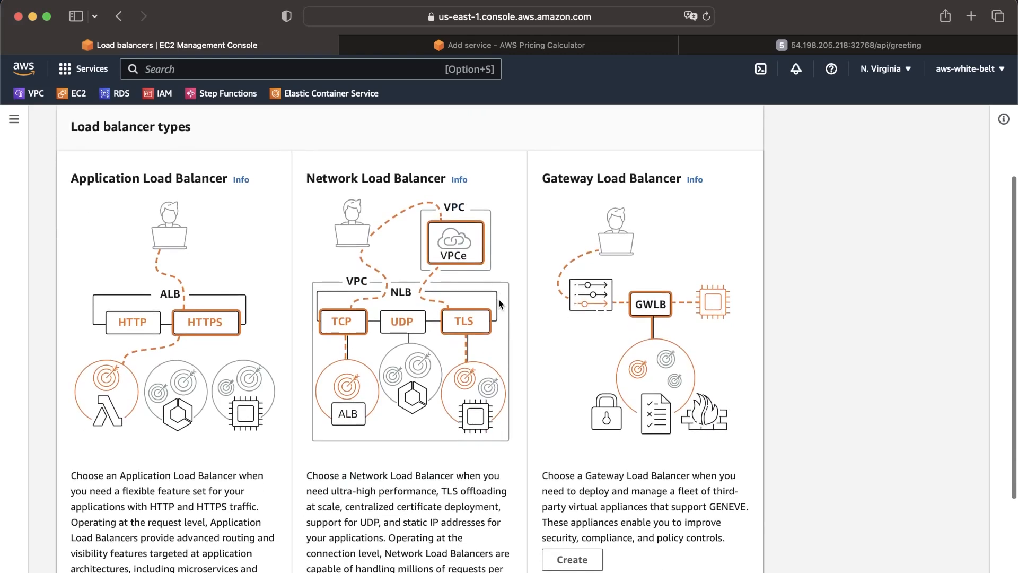
{"action": "scroll", "coordinate": [498, 304], "scroll_direction": "up", "scroll_amount": 5}
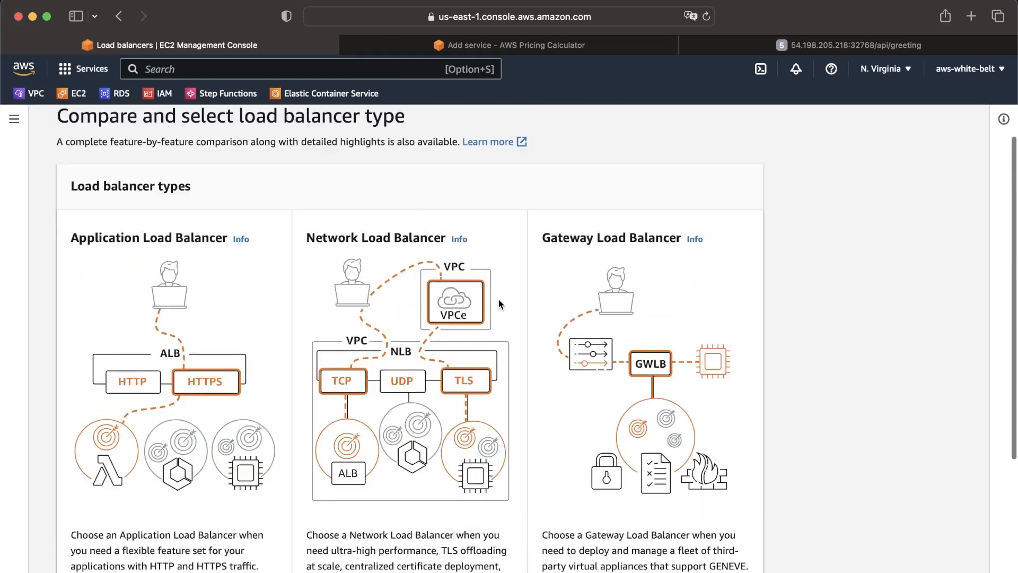
{"action": "scroll", "coordinate": [498, 304], "scroll_direction": "down", "scroll_amount": 1}
{"action": "scroll", "coordinate": [487, 333], "scroll_direction": "down", "scroll_amount": 2}
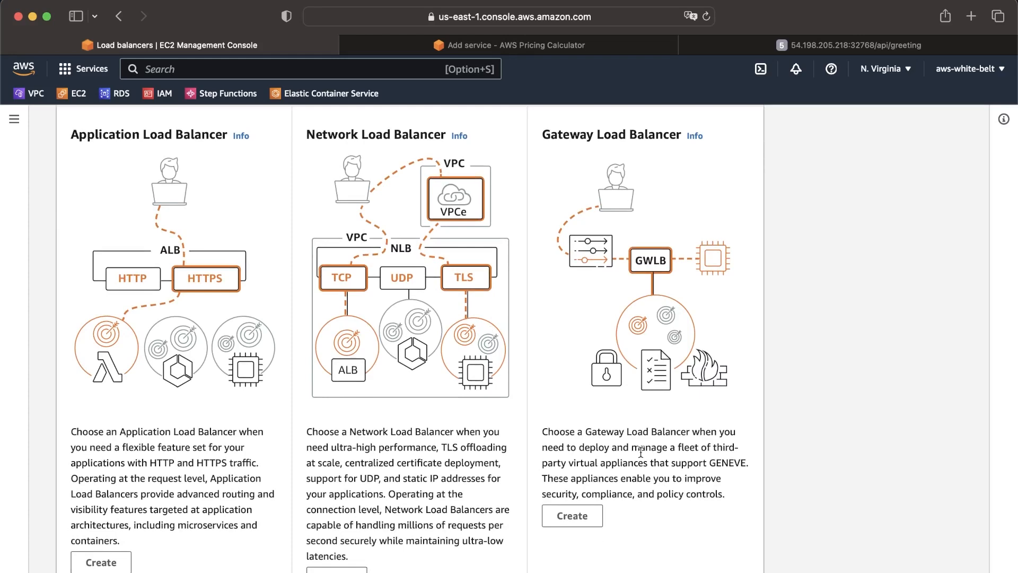
{"action": "scroll", "coordinate": [641, 452], "scroll_direction": "up", "scroll_amount": 1}
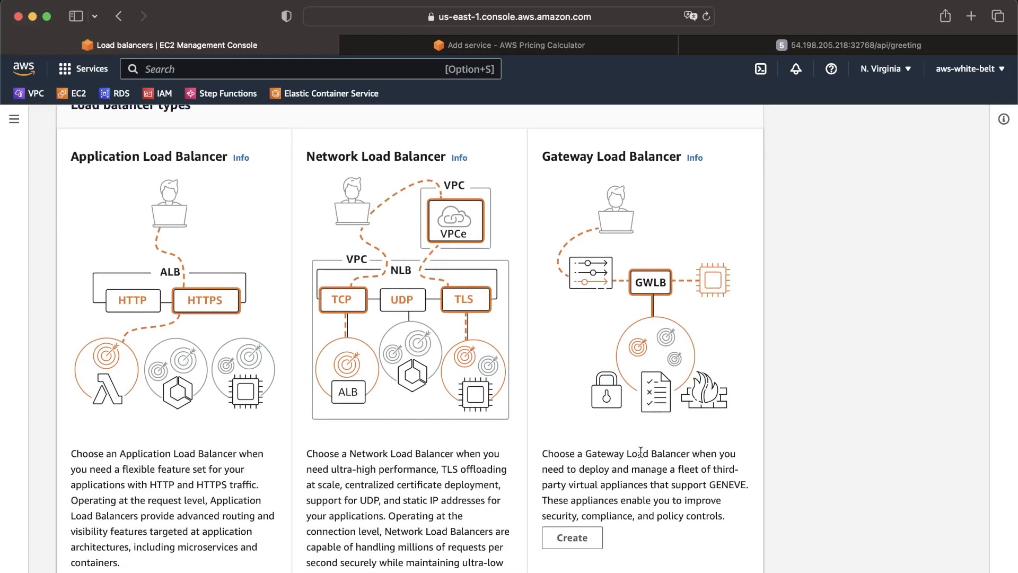
{"action": "scroll", "coordinate": [641, 454], "scroll_direction": "up", "scroll_amount": 1}
{"action": "scroll", "coordinate": [640, 452], "scroll_direction": "down", "scroll_amount": 1}
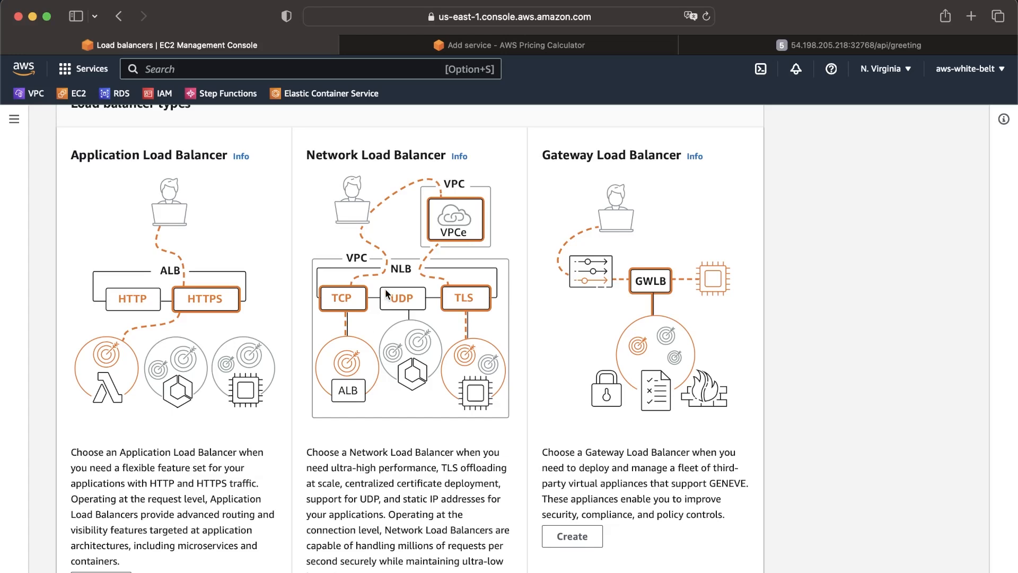
{"action": "scroll", "coordinate": [419, 313], "scroll_direction": "up", "scroll_amount": 1}
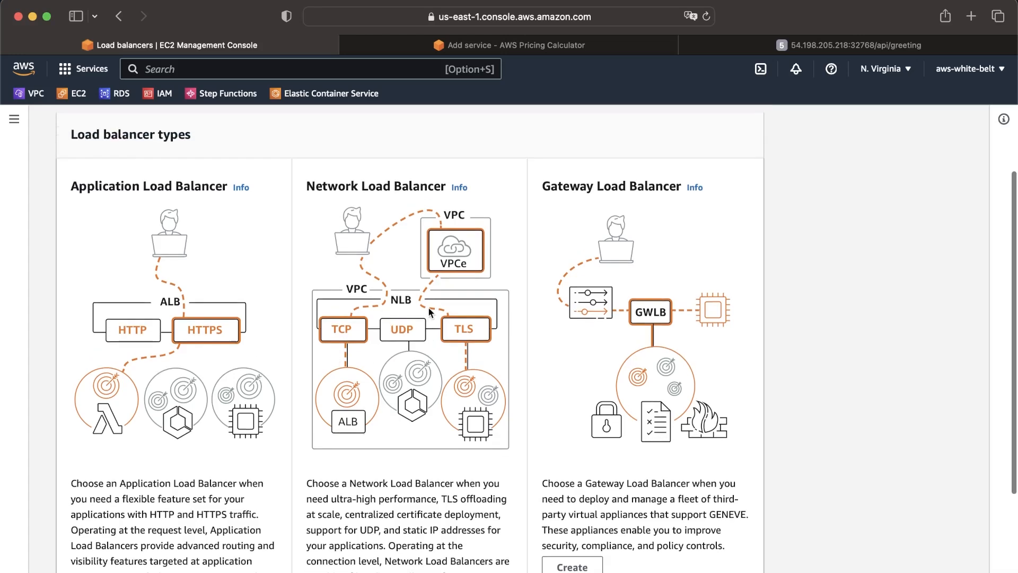
{"action": "scroll", "coordinate": [427, 318], "scroll_direction": "down", "scroll_amount": 2}
{"action": "scroll", "coordinate": [427, 329], "scroll_direction": "down", "scroll_amount": 1}
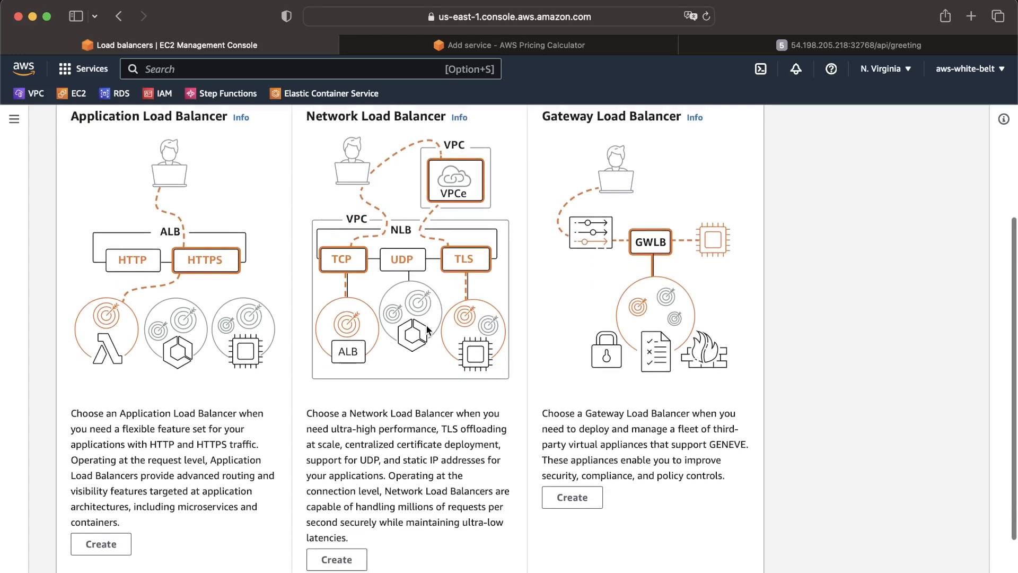
{"action": "scroll", "coordinate": [152, 282], "scroll_direction": "up", "scroll_amount": 1}
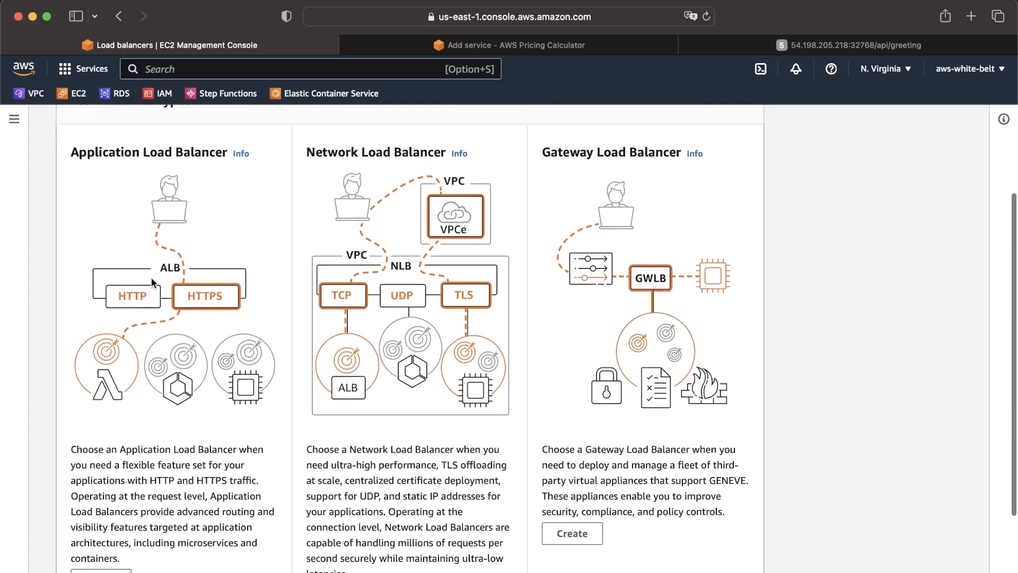
- Read the help on how Elastic Load Balancing works for the Application and Network Load Balancers
{"action": "left_click", "coordinate": [241, 154]}
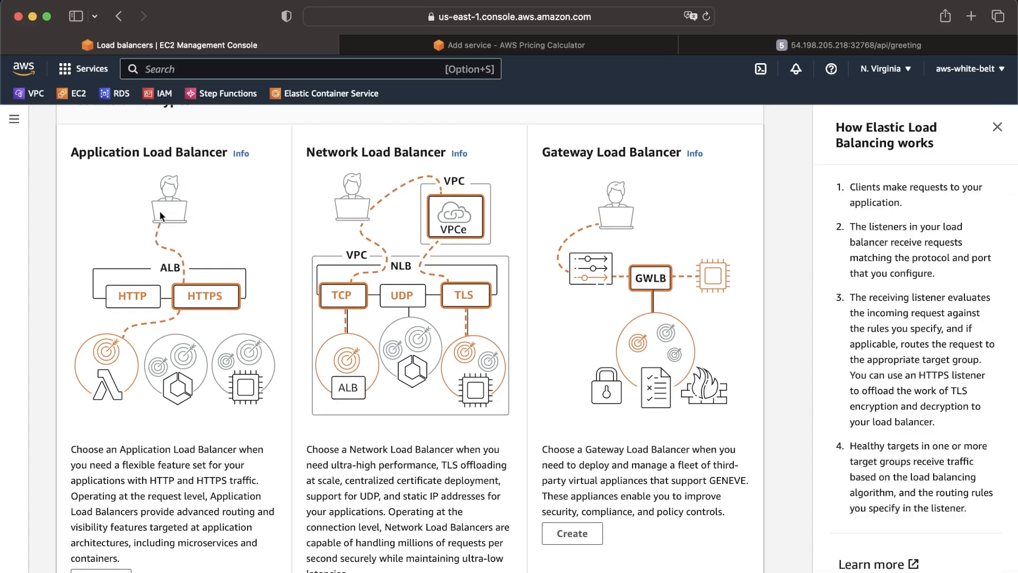
{"action": "scroll", "coordinate": [974, 329], "scroll_direction": "down", "scroll_amount": 3}
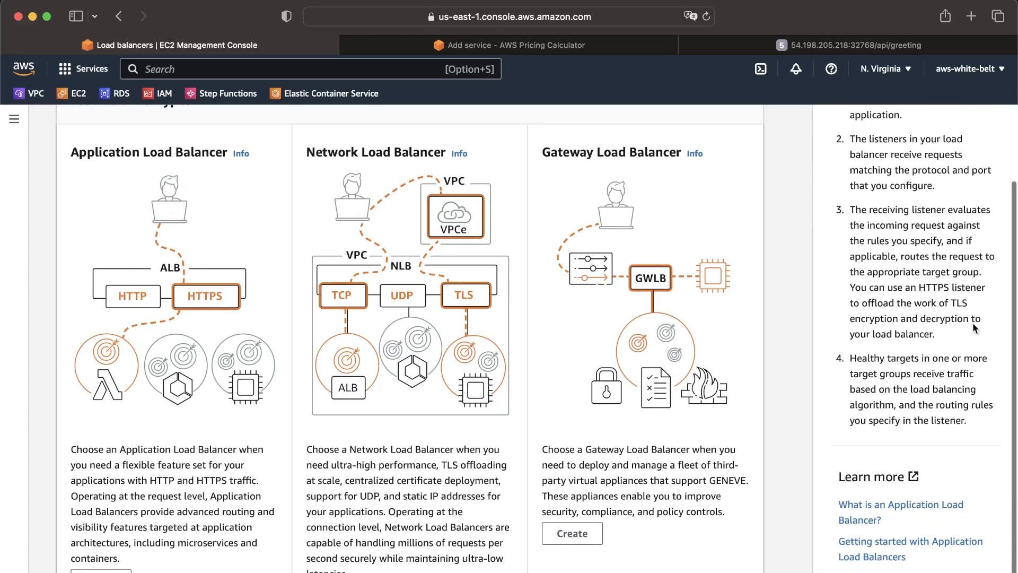
{"action": "left_click", "coordinate": [458, 154]}
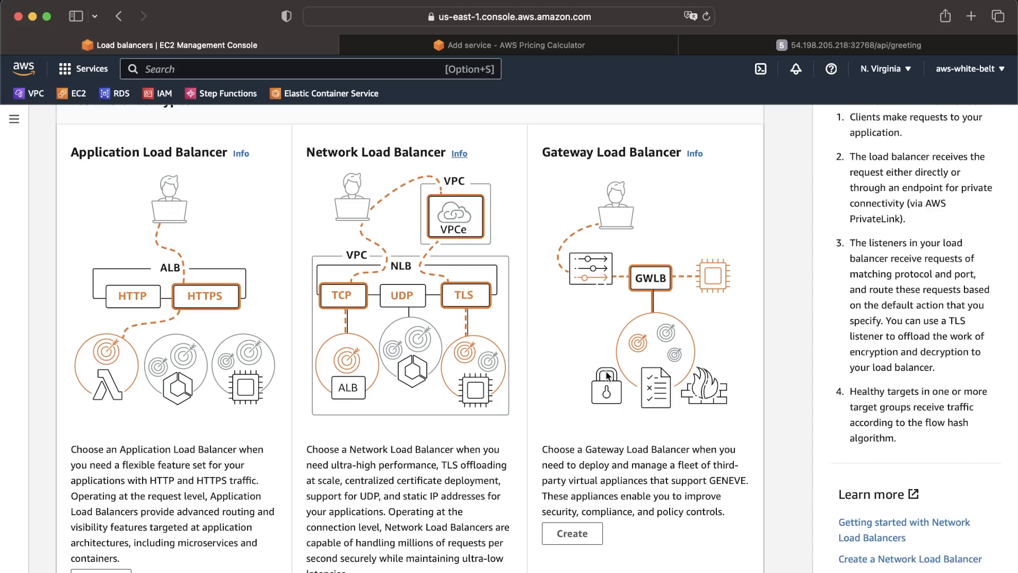
{"action": "scroll", "coordinate": [370, 339], "scroll_direction": "up", "scroll_amount": 2}
{"action": "scroll", "coordinate": [371, 339], "scroll_direction": "down", "scroll_amount": 1}
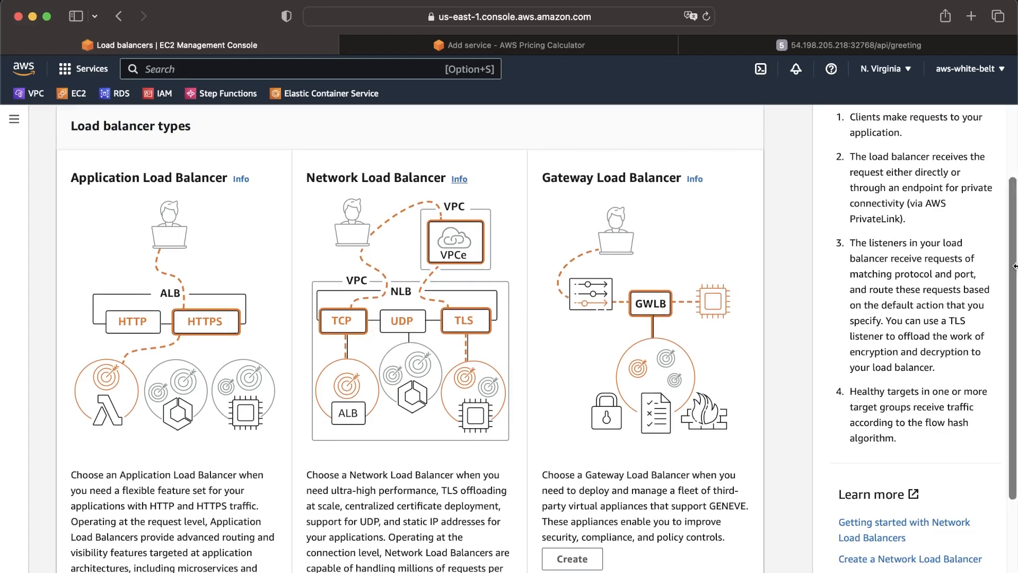
{"action": "scroll", "coordinate": [907, 287], "scroll_direction": "up", "scroll_amount": 3}
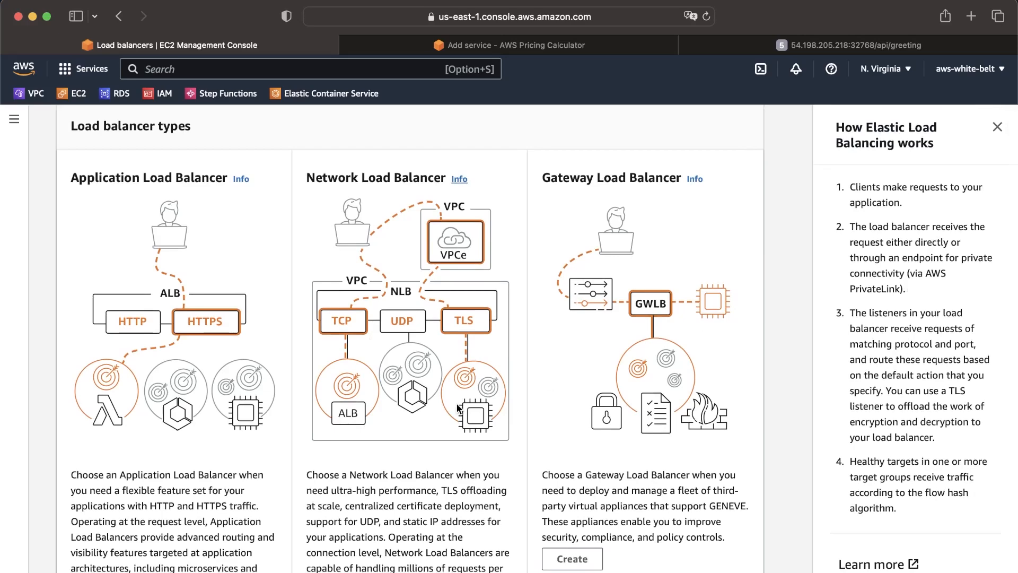
- Review the load balancer type descriptions and expand the previous-generation Classic Load Balancer section to examine it
{"action": "scroll", "coordinate": [457, 404], "scroll_direction": "down", "scroll_amount": 3}
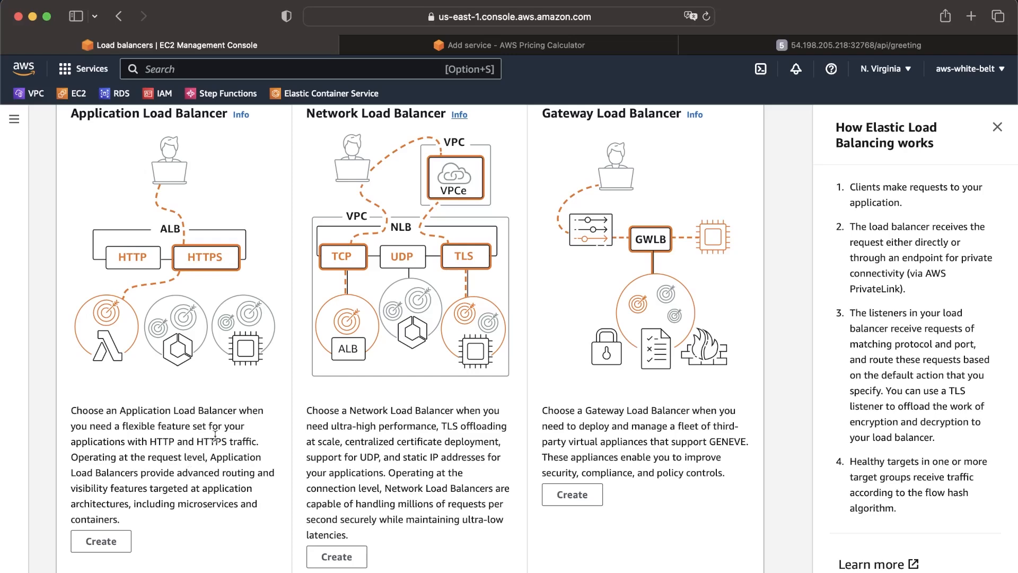
{"action": "scroll", "coordinate": [220, 436], "scroll_direction": "up", "scroll_amount": 1}
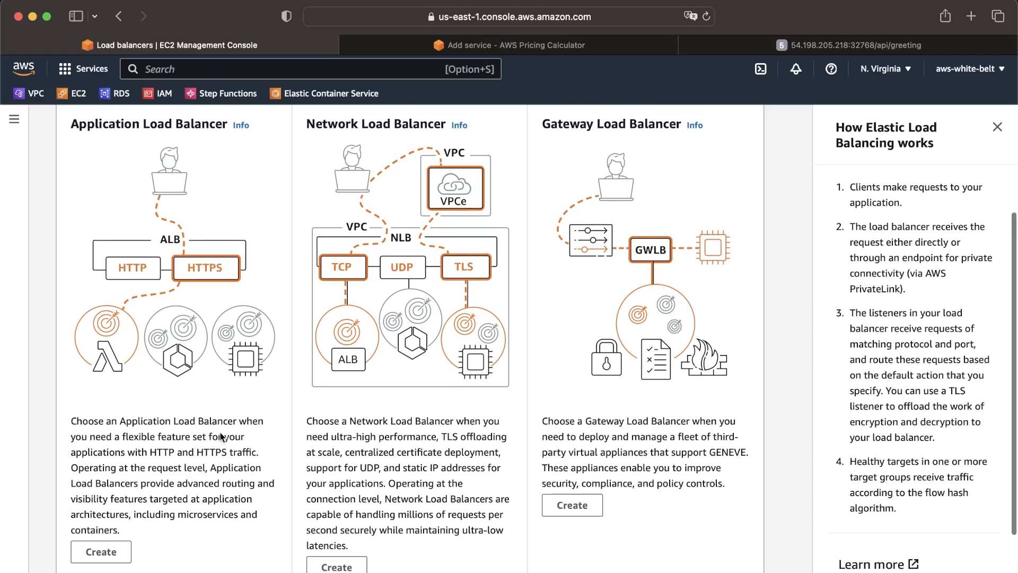
{"action": "scroll", "coordinate": [220, 436], "scroll_direction": "down", "scroll_amount": 1}
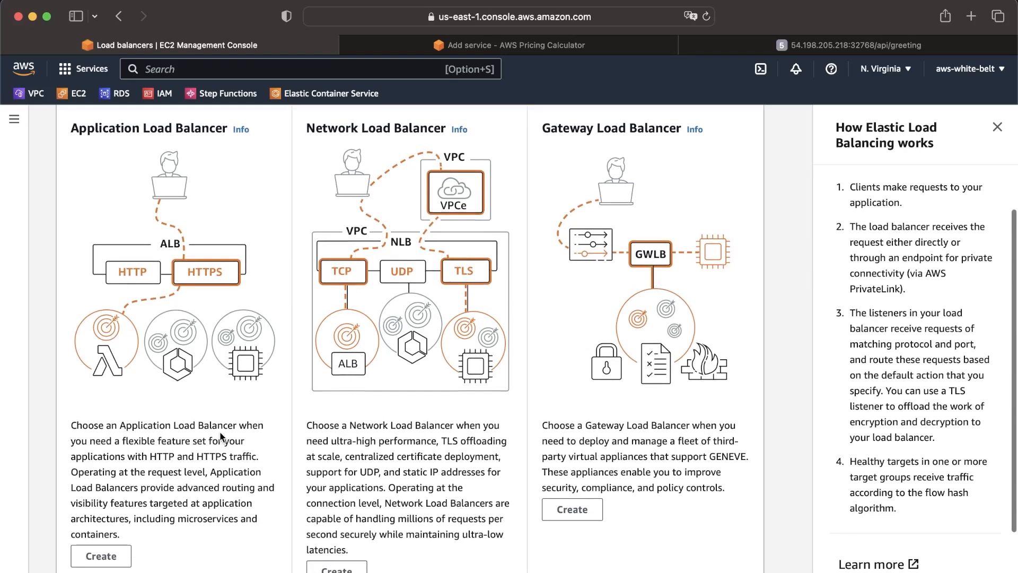
{"action": "scroll", "coordinate": [221, 436], "scroll_direction": "down", "scroll_amount": 1}
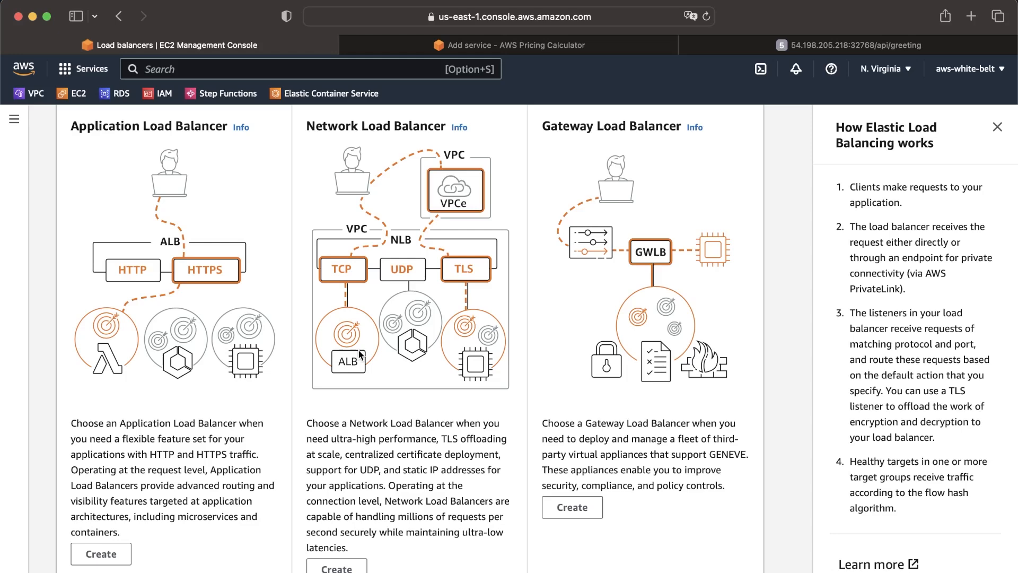
{"action": "scroll", "coordinate": [359, 355], "scroll_direction": "down", "scroll_amount": 1}
{"action": "scroll", "coordinate": [359, 355], "scroll_direction": "down", "scroll_amount": 2}
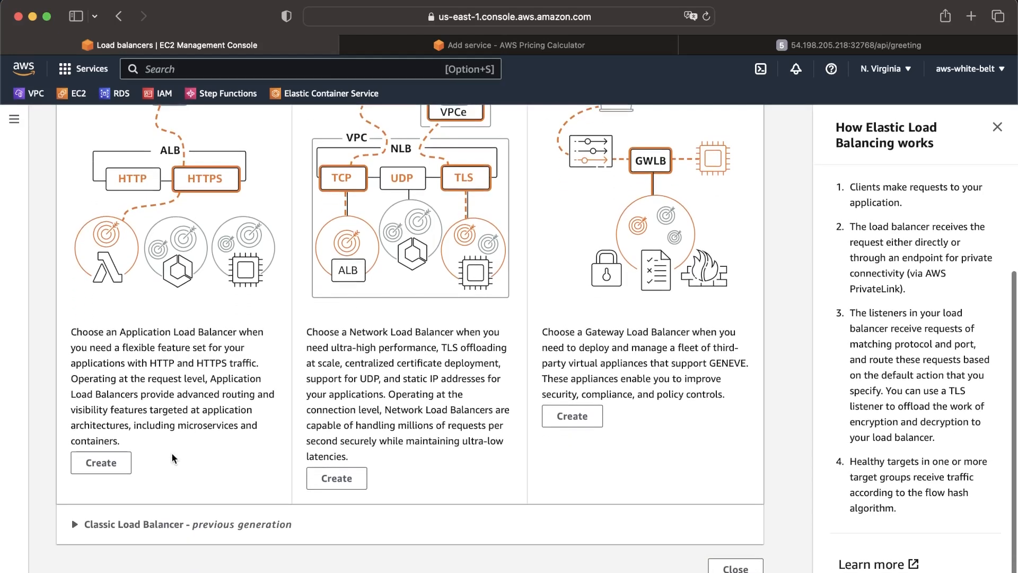
{"action": "left_click", "coordinate": [98, 524]}
{"action": "scroll", "coordinate": [208, 447], "scroll_direction": "down", "scroll_amount": 8}
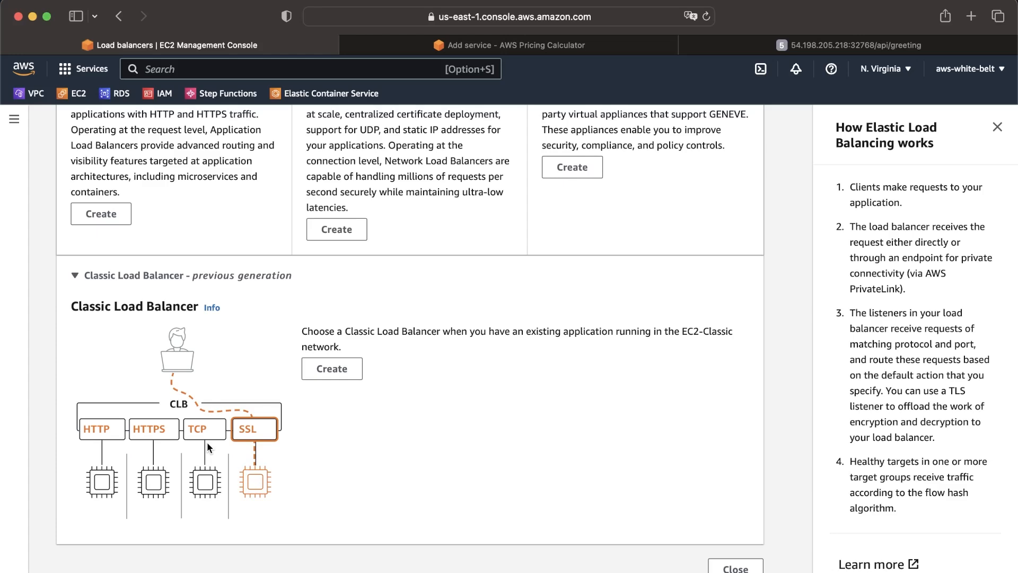
{"action": "scroll", "coordinate": [207, 447], "scroll_direction": "up", "scroll_amount": 3}
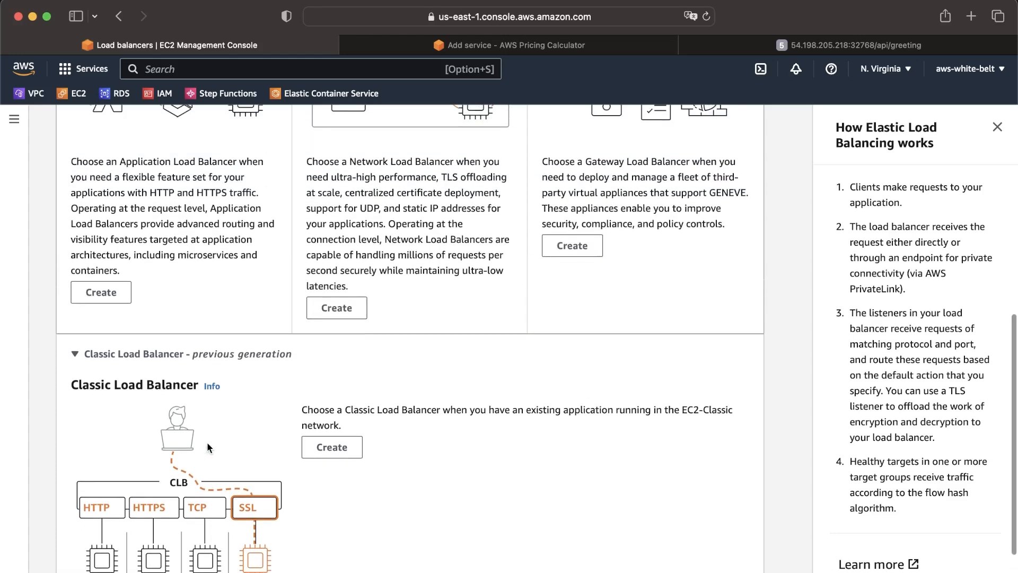
{"action": "scroll", "coordinate": [207, 445], "scroll_direction": "down", "scroll_amount": 1}
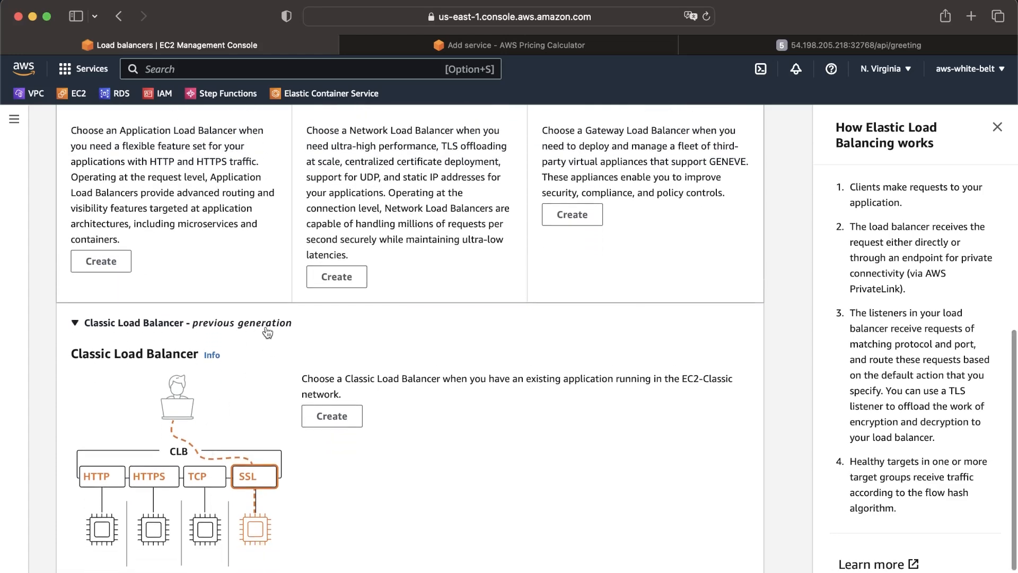
- Choose the Application Load Balancer as the type to create
{"action": "scroll", "coordinate": [268, 332], "scroll_direction": "up", "scroll_amount": 10}
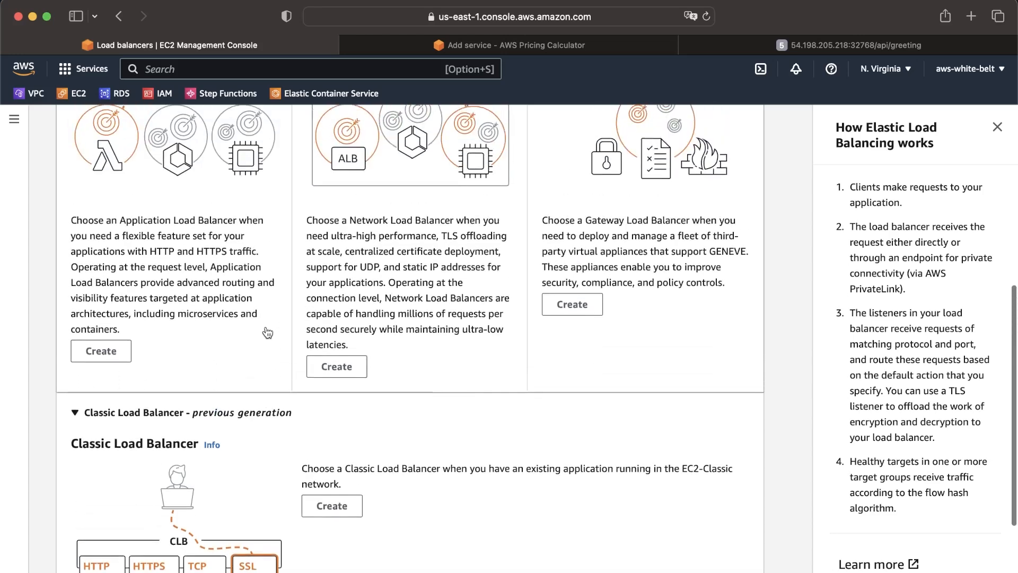
{"action": "scroll", "coordinate": [266, 332], "scroll_direction": "up", "scroll_amount": 2}
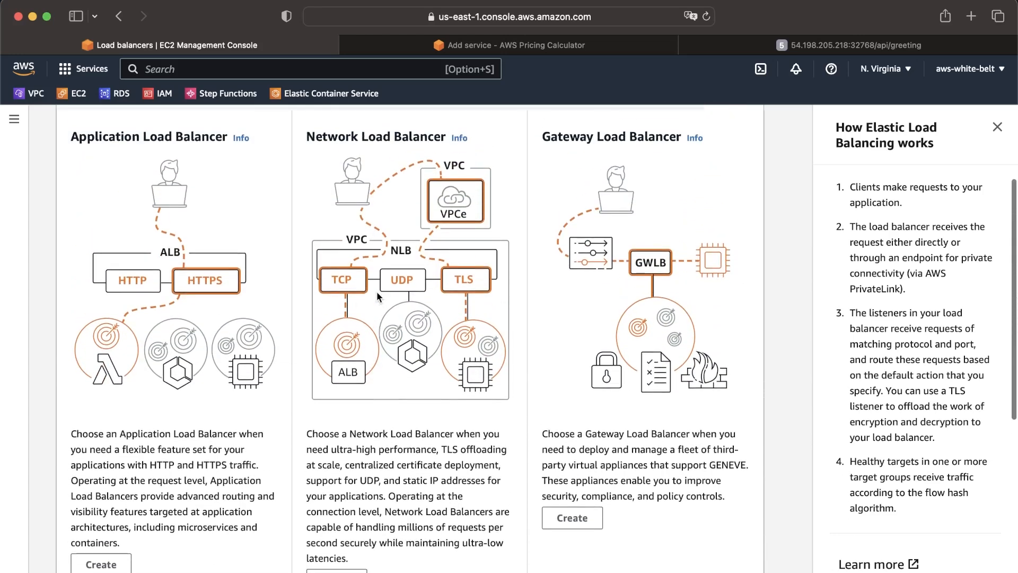
{"action": "scroll", "coordinate": [248, 275], "scroll_direction": "down", "scroll_amount": 1}
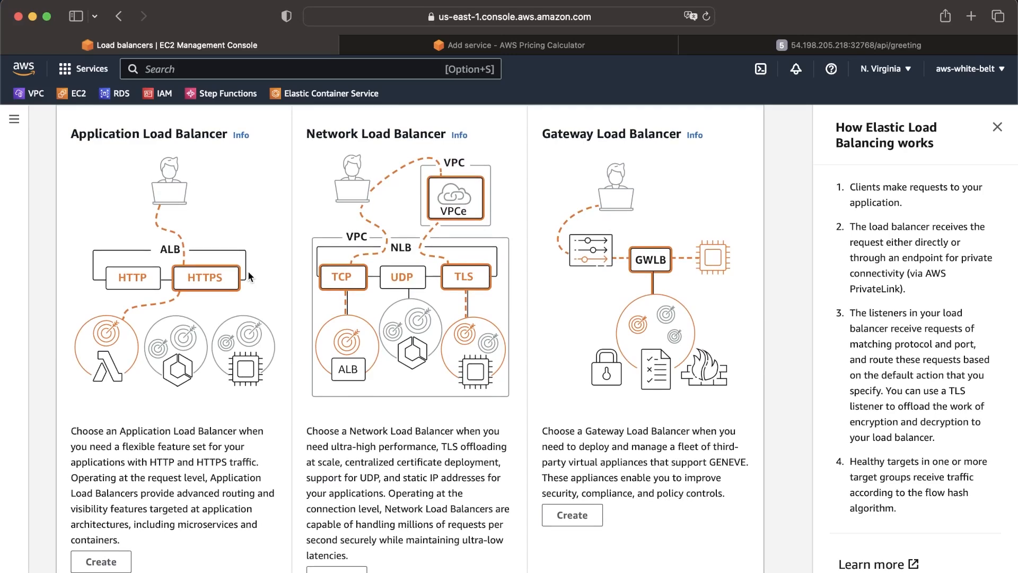
{"action": "scroll", "coordinate": [247, 271], "scroll_direction": "down", "scroll_amount": 2}
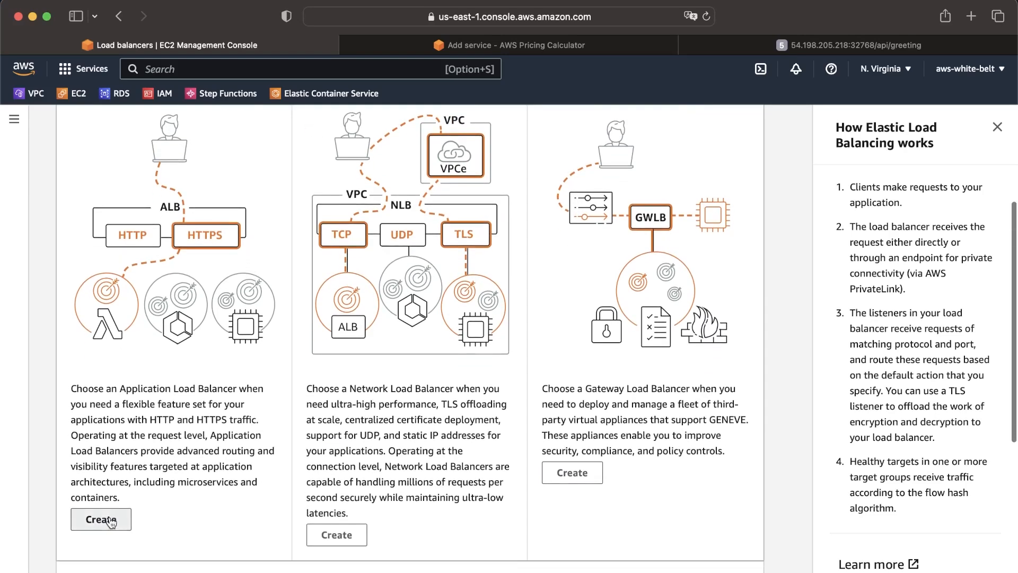
{"action": "left_click", "coordinate": [109, 521]}
- Name the load balancer white-belt-alb
{"action": "scroll", "coordinate": [404, 337], "scroll_direction": "down", "scroll_amount": 3}
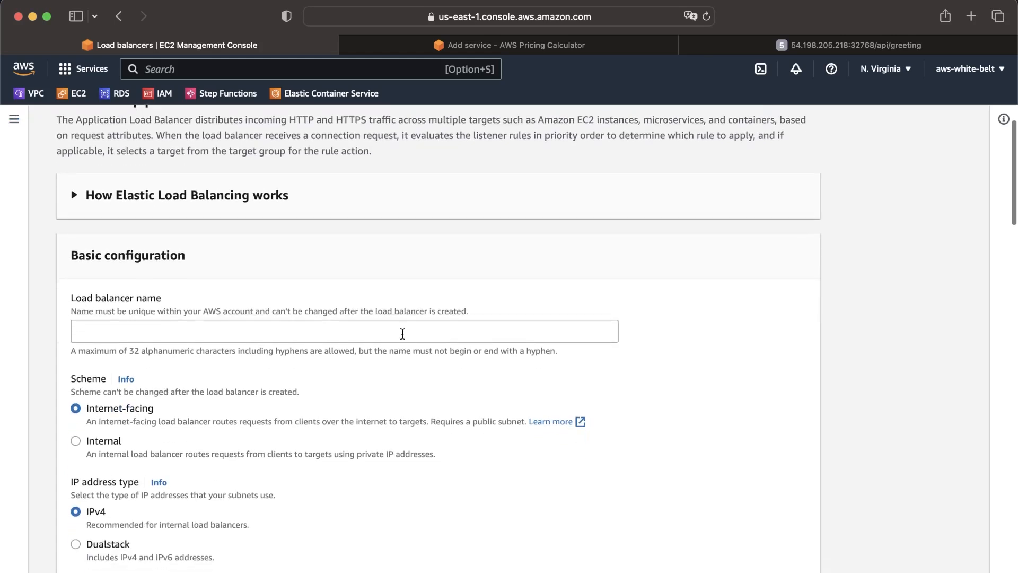
{"action": "left_click", "coordinate": [402, 334]}
{"action": "type", "text": "white"}
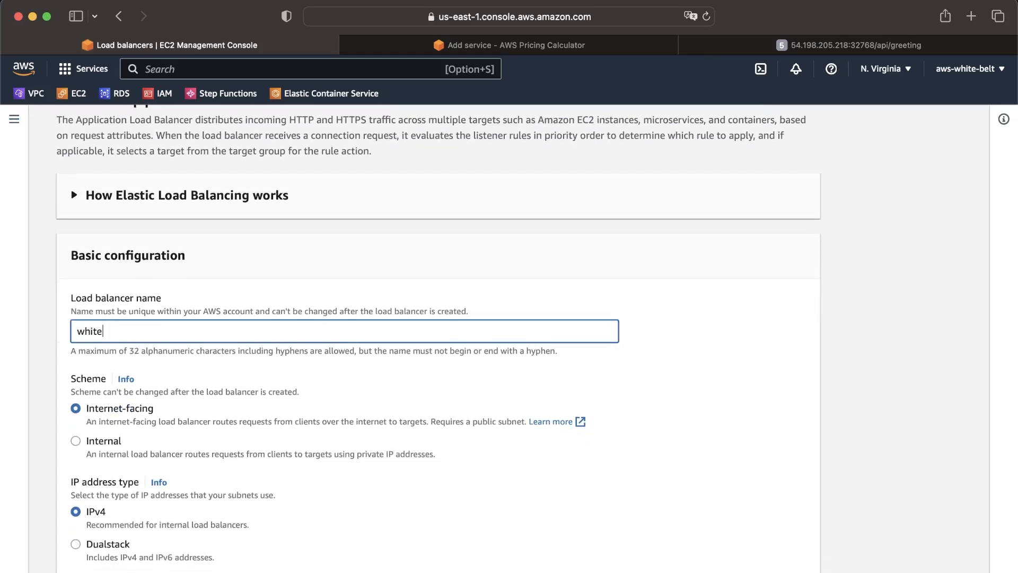
{"action": "type", "text": "-belt-alb"}
- Review the scheme and IP address type options and open the help on the load balancer scheme
{"action": "scroll", "coordinate": [359, 412], "scroll_direction": "down", "scroll_amount": 4}
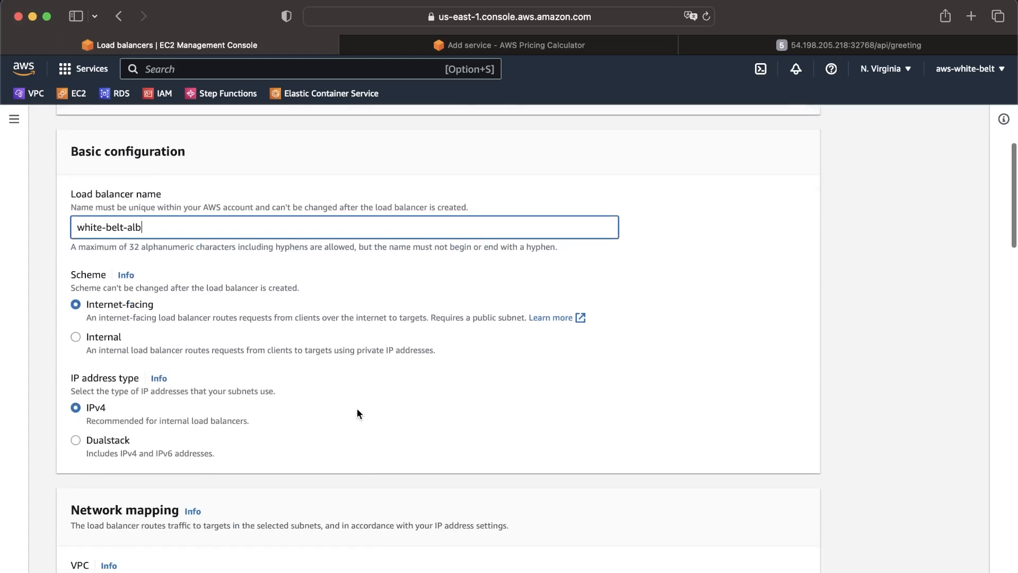
{"action": "scroll", "coordinate": [358, 408], "scroll_direction": "down", "scroll_amount": 2}
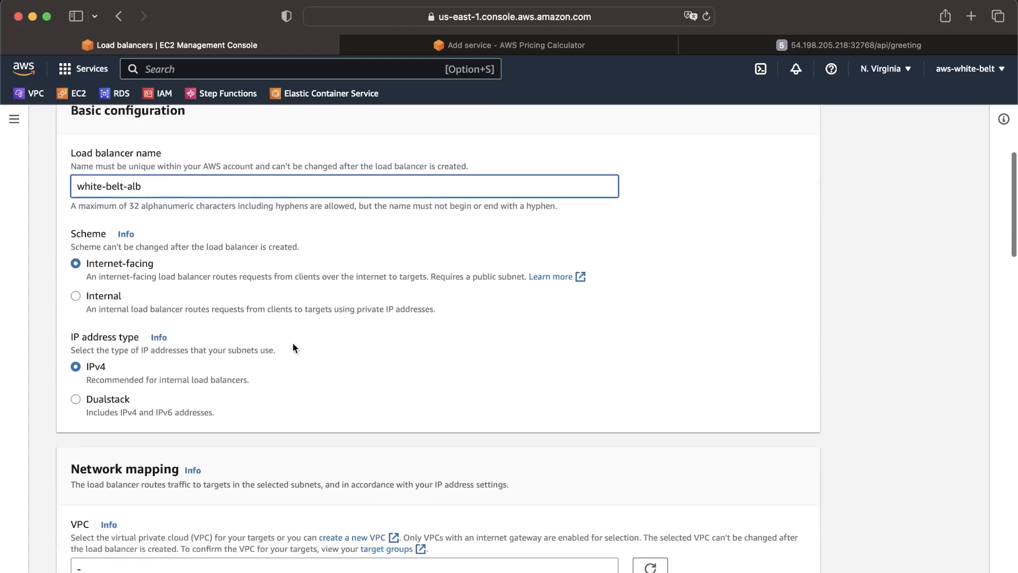
{"action": "left_click", "coordinate": [127, 234]}
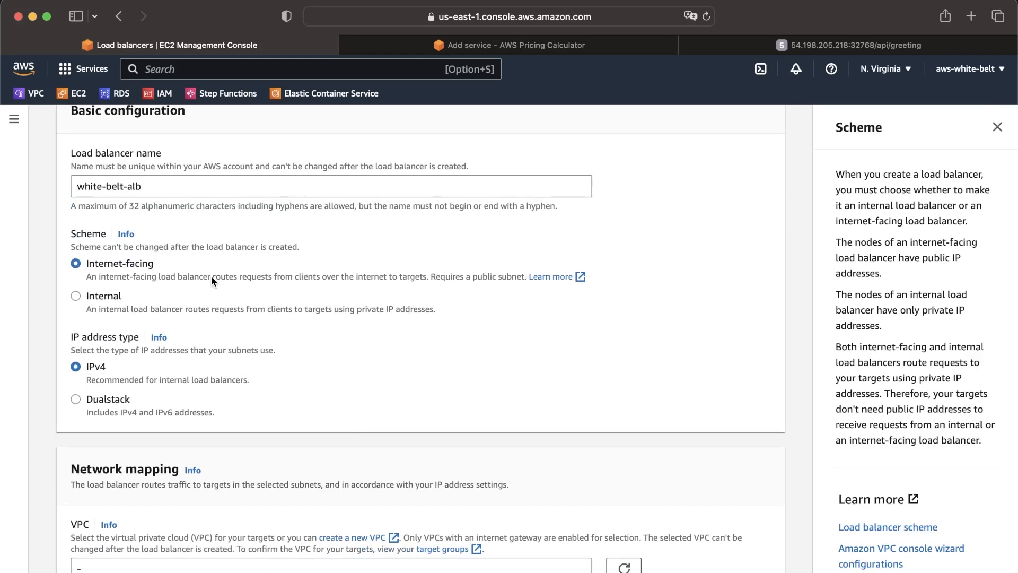
- Examine the Application Load Balancer in the Keynote architecture diagram, and review the scheme and IP address type options back in the browser
{"action": "key", "text": "ctrl+Left"}
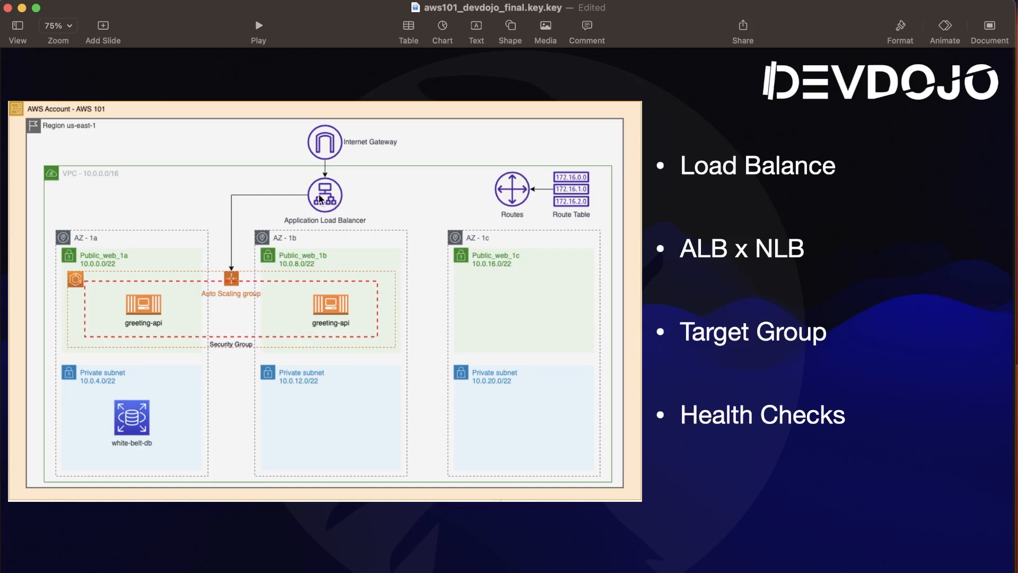
{"action": "left_click", "coordinate": [355, 203]}
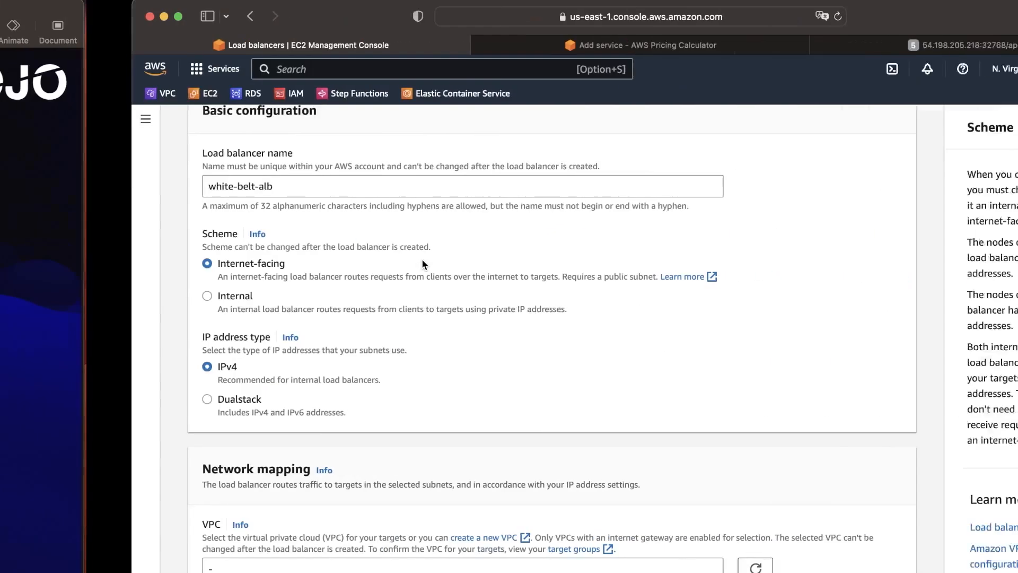
{"action": "scroll", "coordinate": [257, 319], "scroll_direction": "down", "scroll_amount": 4}
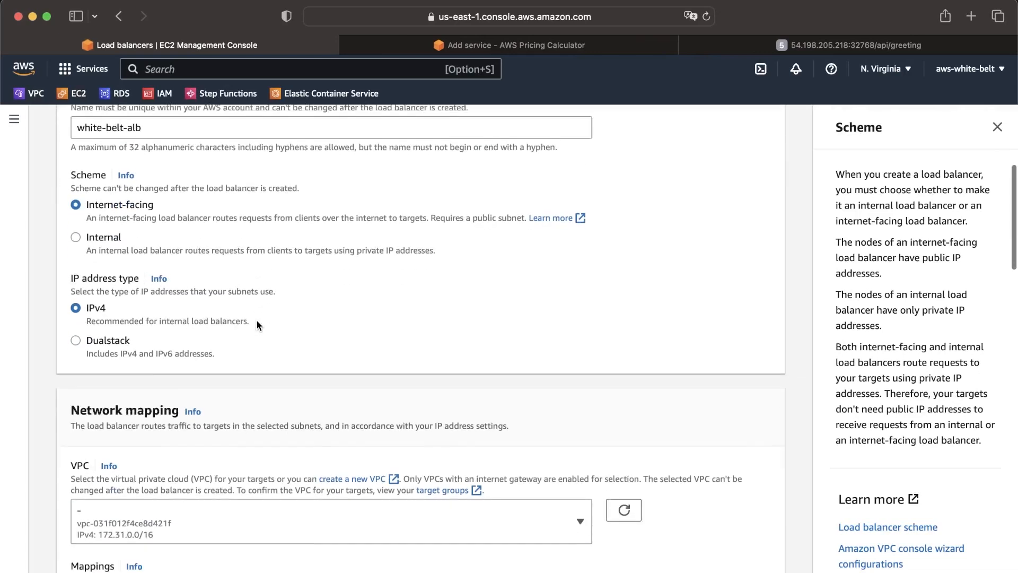
{"action": "scroll", "coordinate": [130, 285], "scroll_direction": "down", "scroll_amount": 2}
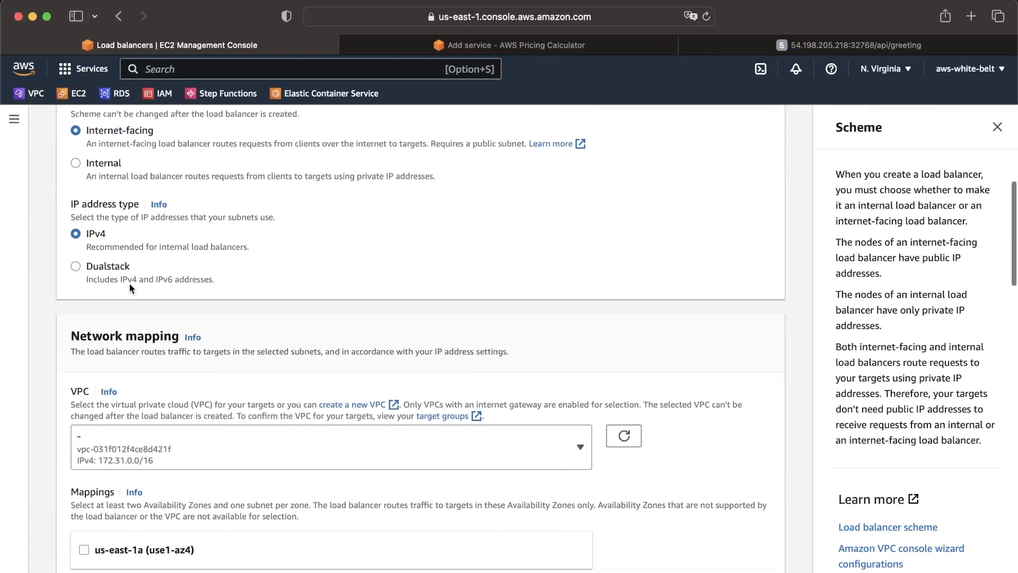
{"action": "scroll", "coordinate": [133, 281], "scroll_direction": "up", "scroll_amount": 2}
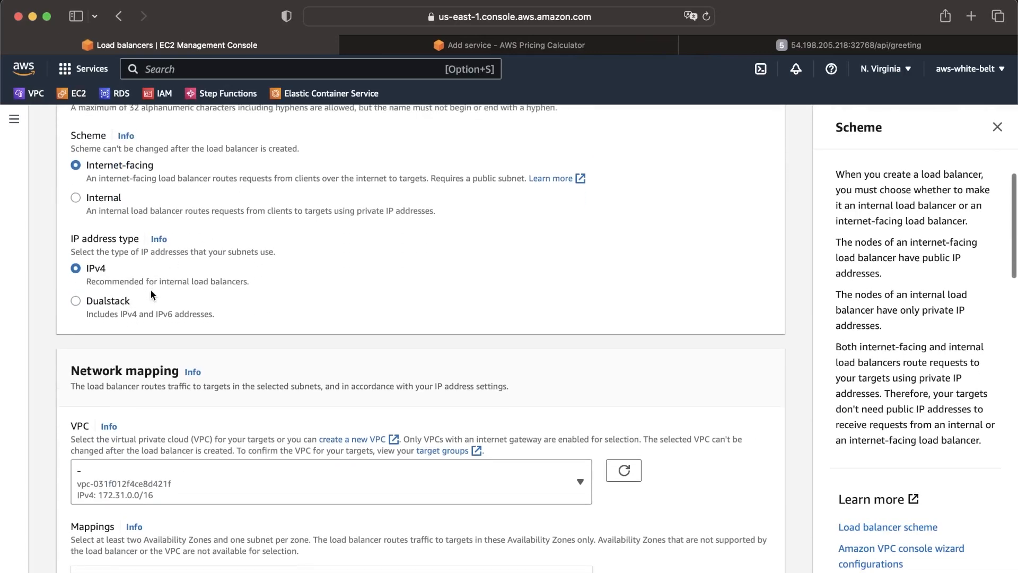
{"action": "scroll", "coordinate": [150, 289], "scroll_direction": "down", "scroll_amount": 2}
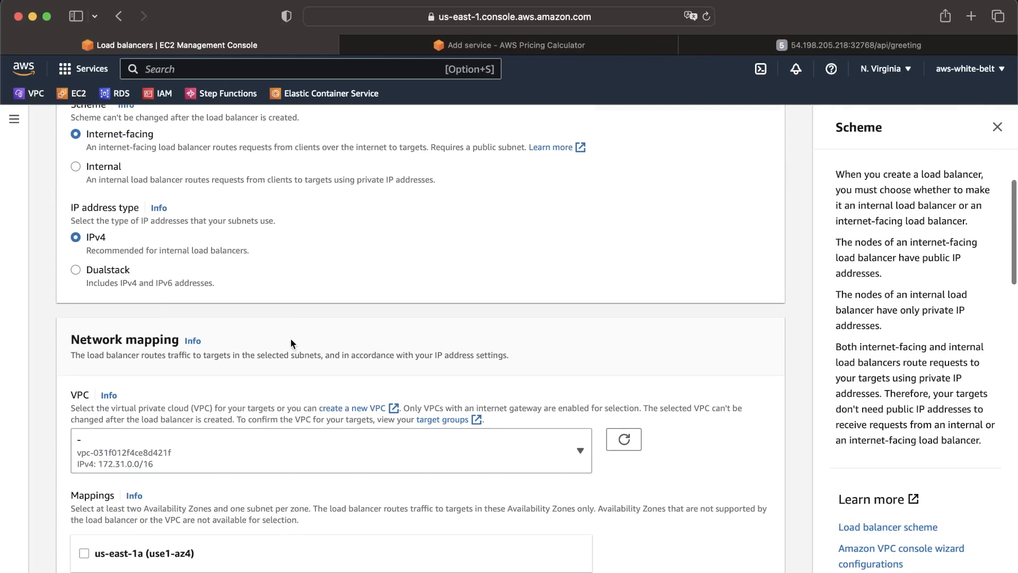
- Select white-belt-vpc as the load balancer's VPC in the network mapping
{"action": "scroll", "coordinate": [290, 280], "scroll_direction": "down", "scroll_amount": 5}
{"action": "left_click", "coordinate": [404, 291]}
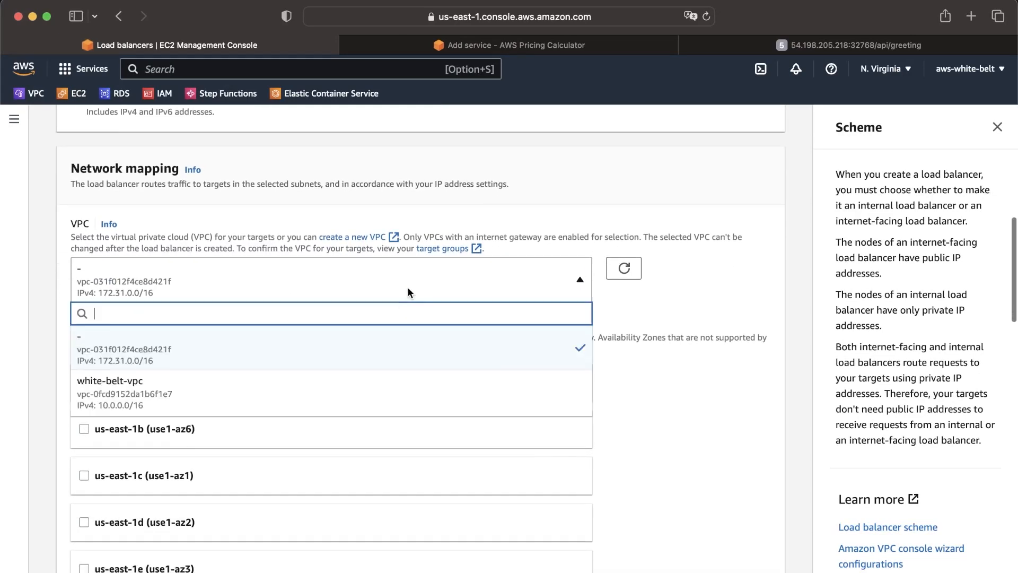
{"action": "left_click", "coordinate": [279, 392]}
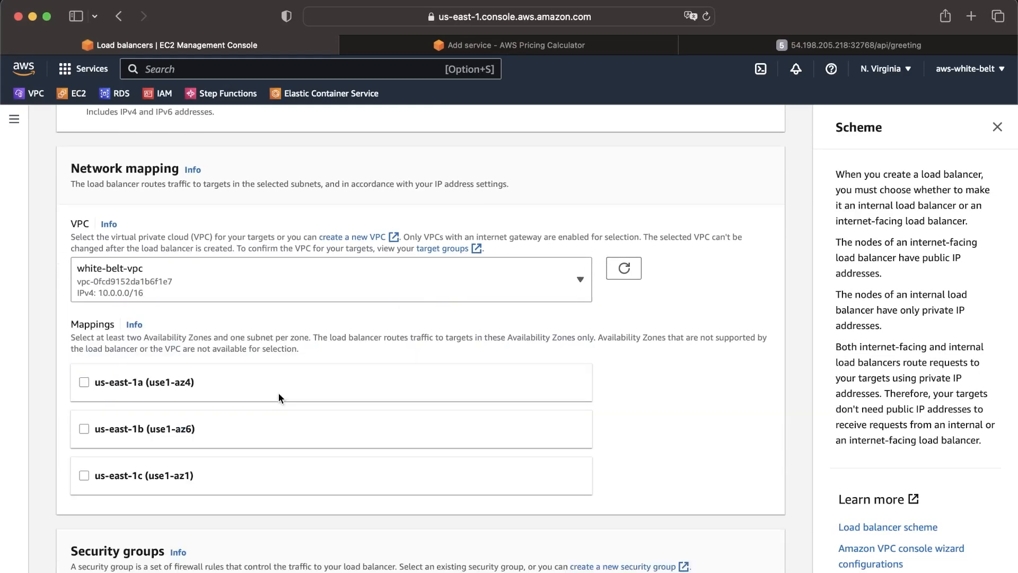
- Check the availability zones in the Keynote diagram and enable the us-east-1a, us-east-1b and us-east-1c mappings for the load balancer
{"action": "scroll", "coordinate": [279, 395], "scroll_direction": "down", "scroll_amount": 3}
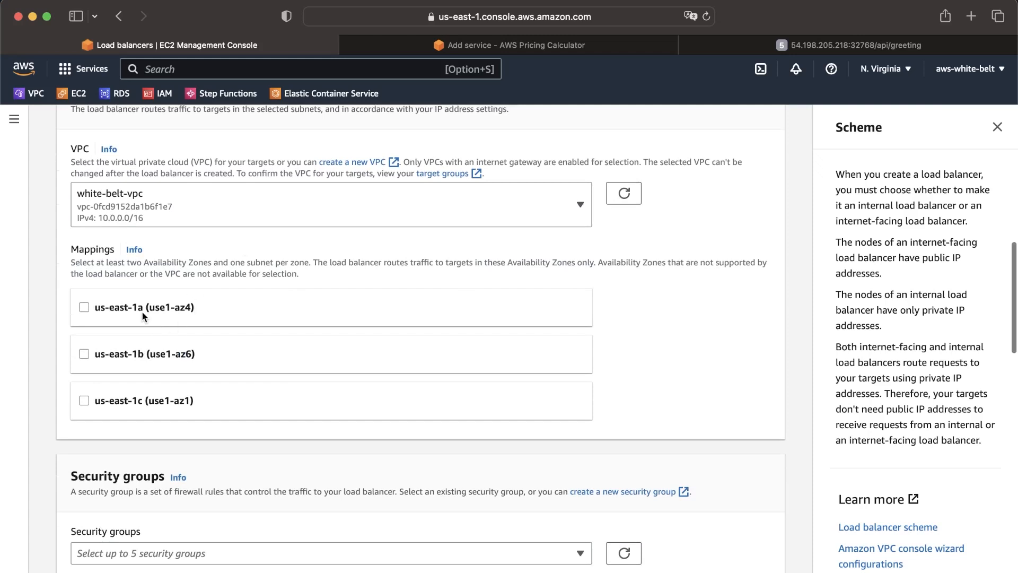
{"action": "scroll", "coordinate": [90, 254], "scroll_direction": "down", "scroll_amount": 1}
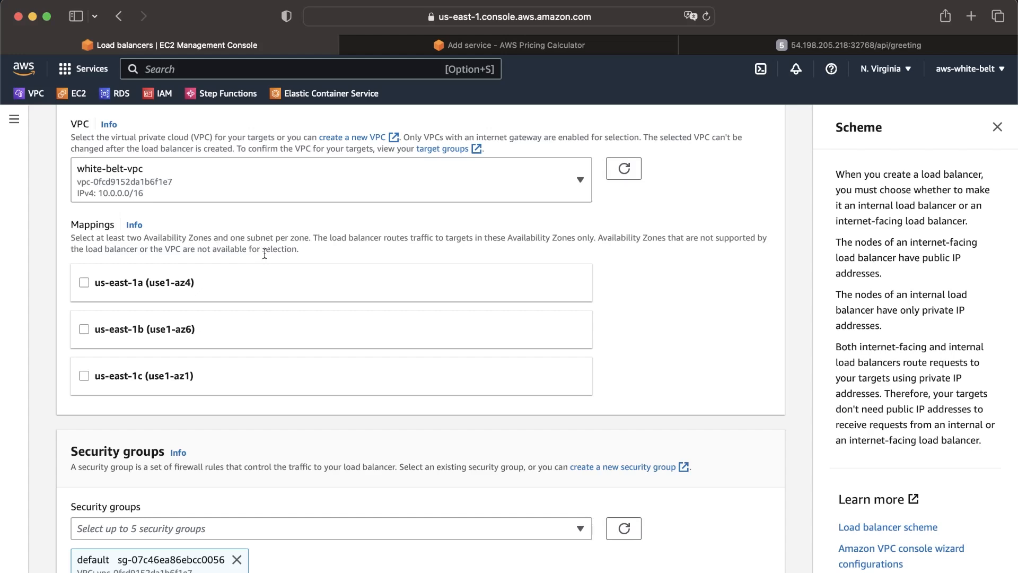
{"action": "key", "text": "ctrl+Left"}
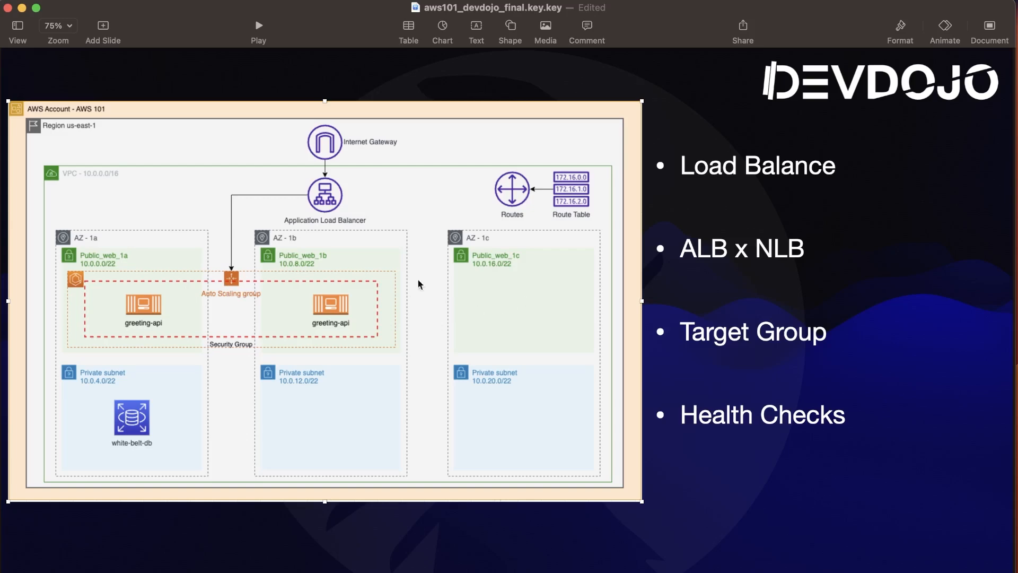
{"action": "key", "text": "ctrl+Right"}
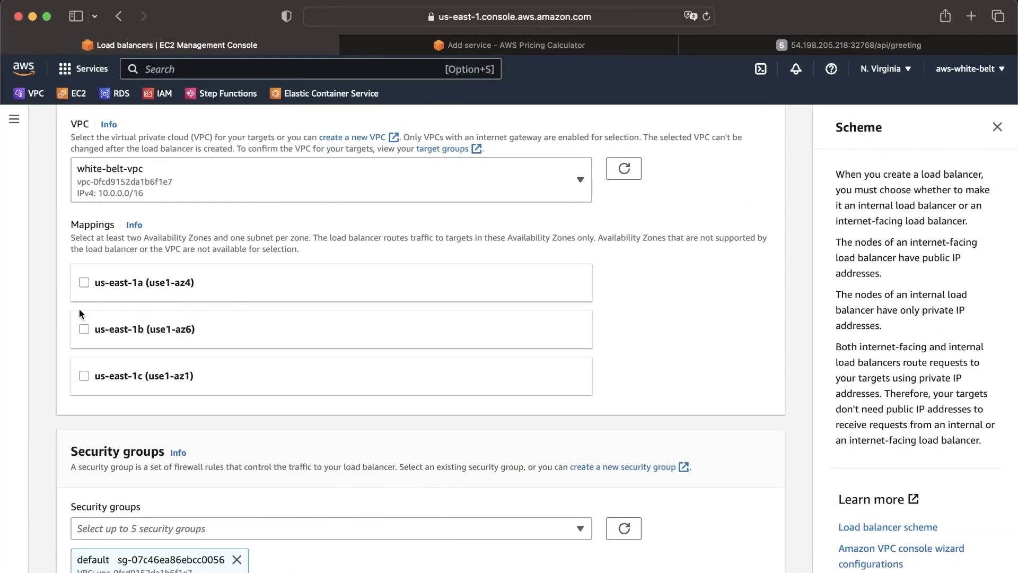
{"action": "left_click", "coordinate": [83, 282]}
{"action": "left_click", "coordinate": [84, 448]}
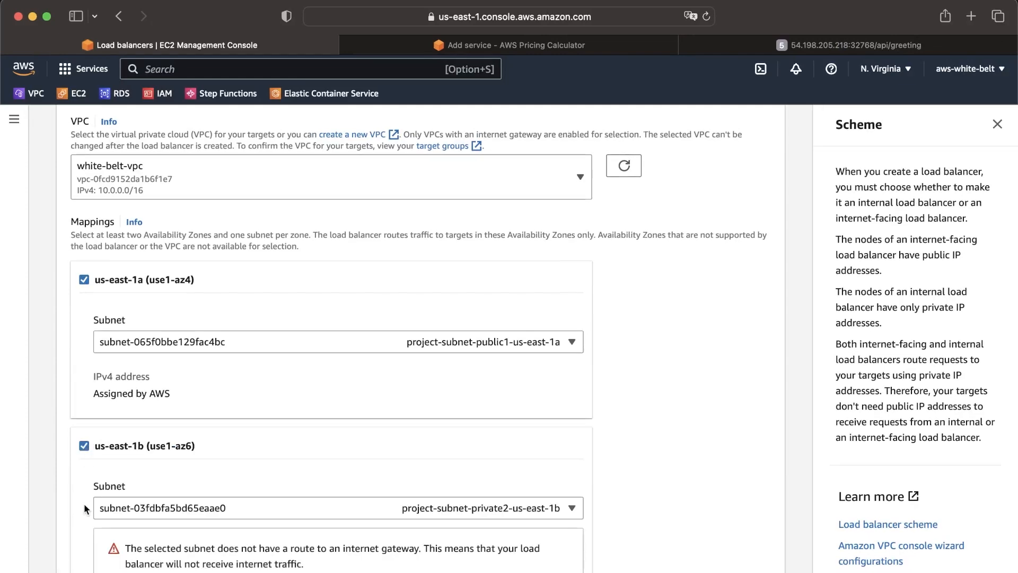
{"action": "scroll", "coordinate": [84, 503], "scroll_direction": "down", "scroll_amount": 5}
{"action": "left_click", "coordinate": [85, 427]}
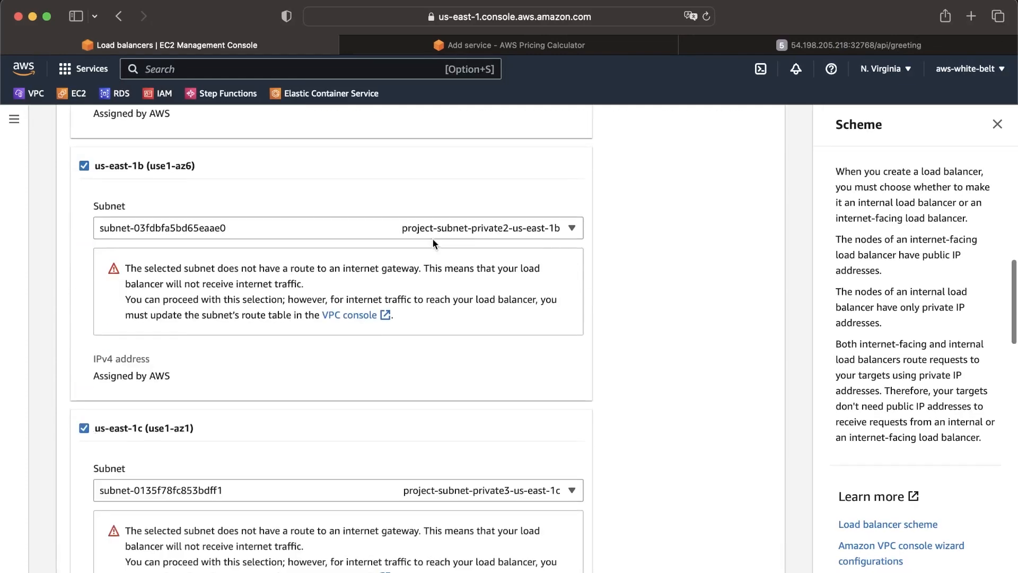
- Set the us-east-1b subnet to project-subnet-public2-us-east-1b and the us-east-1c subnet to project-subnet-public3-us-east-1c, and check the three mappings
{"action": "scroll", "coordinate": [433, 241], "scroll_direction": "up", "scroll_amount": 5}
{"action": "scroll", "coordinate": [520, 361], "scroll_direction": "down", "scroll_amount": 4}
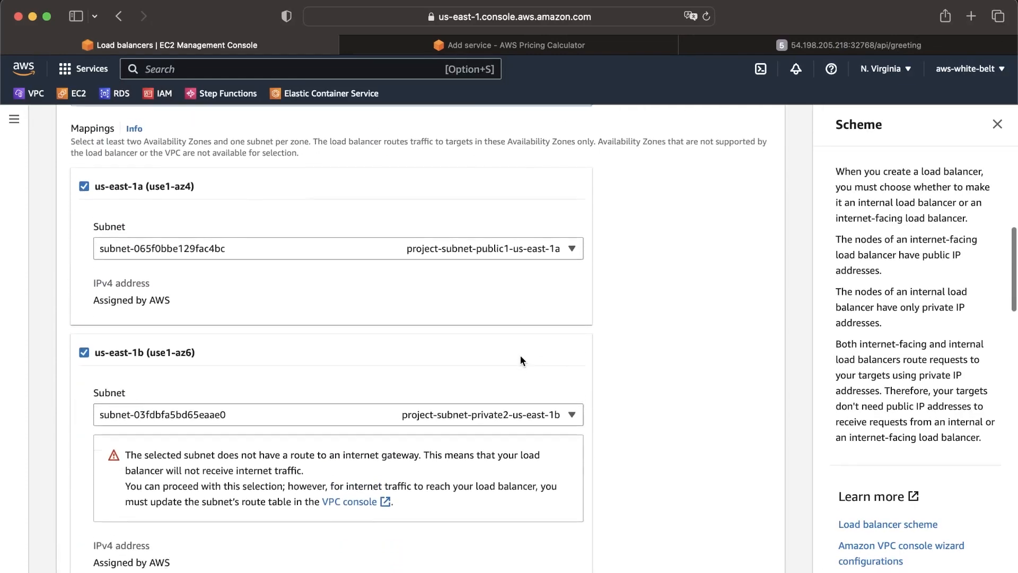
{"action": "left_click", "coordinate": [558, 300]}
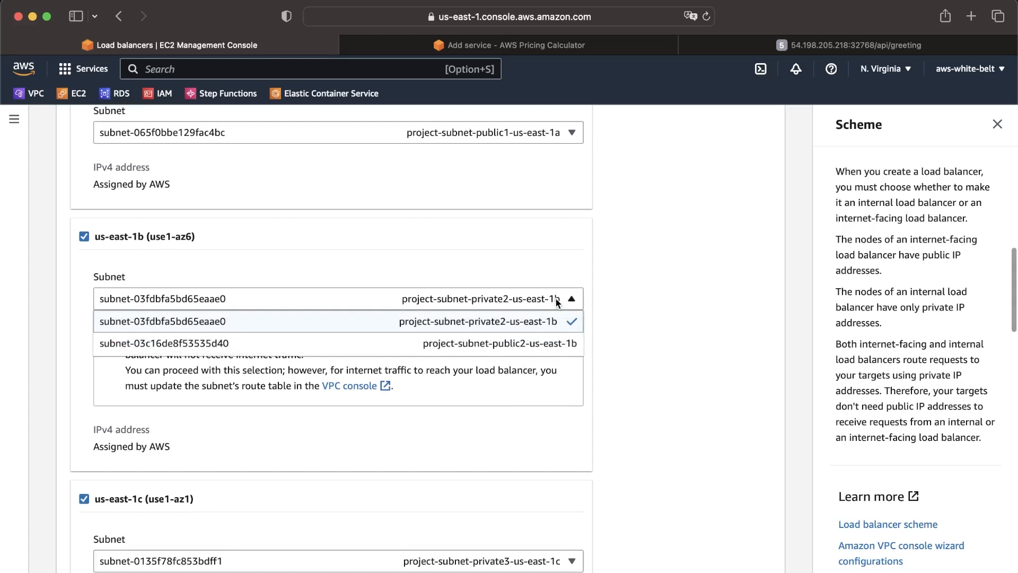
{"action": "left_click", "coordinate": [533, 345]}
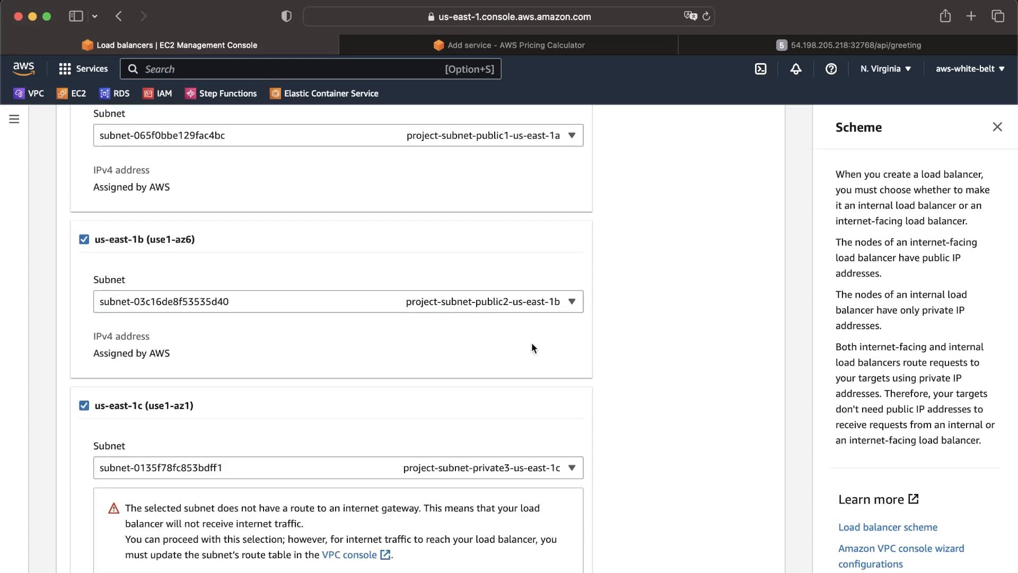
{"action": "scroll", "coordinate": [532, 348], "scroll_direction": "down", "scroll_amount": 2}
{"action": "left_click", "coordinate": [531, 411]}
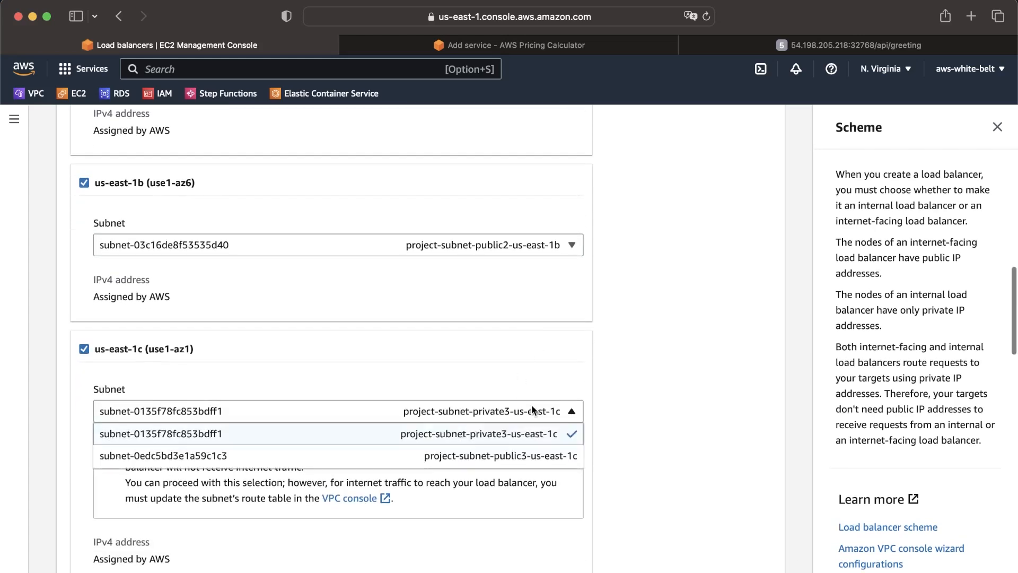
{"action": "left_click", "coordinate": [509, 455]}
{"action": "scroll", "coordinate": [554, 342], "scroll_direction": "up", "scroll_amount": 3}
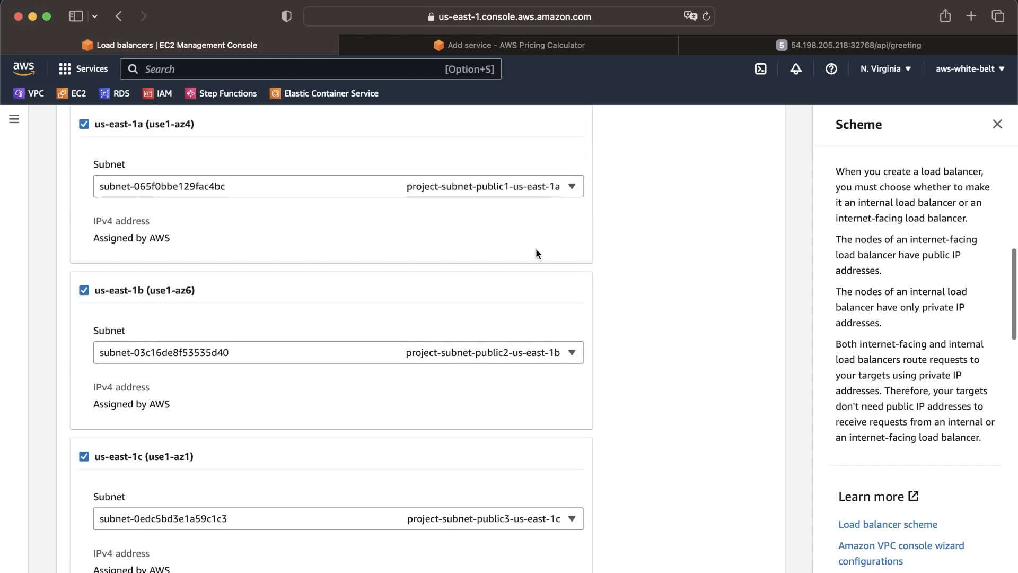
{"action": "scroll", "coordinate": [517, 363], "scroll_direction": "down", "scroll_amount": 2}
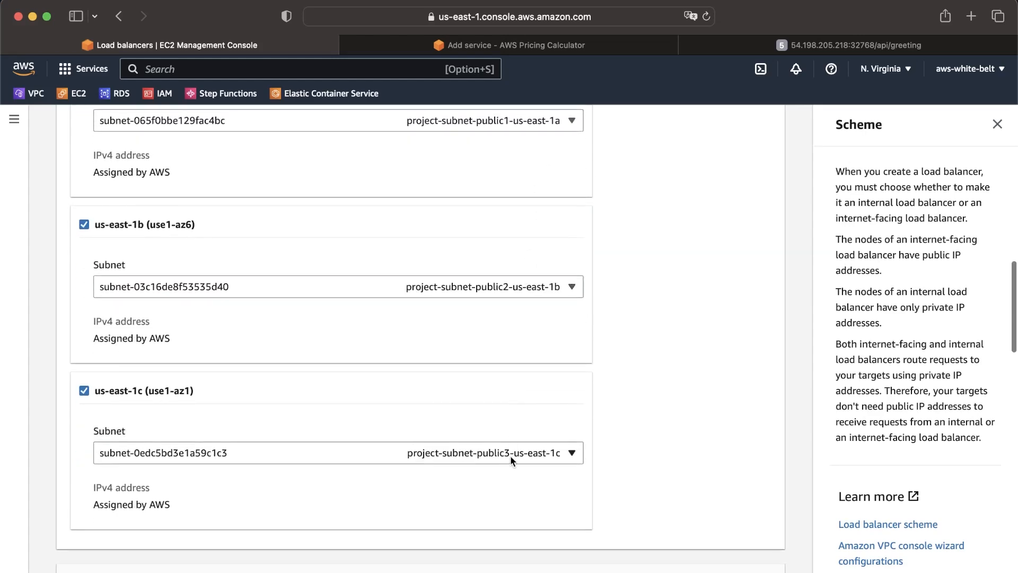
{"action": "scroll", "coordinate": [513, 352], "scroll_direction": "down", "scroll_amount": 1}
{"action": "scroll", "coordinate": [514, 352], "scroll_direction": "up", "scroll_amount": 5}
{"action": "scroll", "coordinate": [514, 352], "scroll_direction": "down", "scroll_amount": 5}
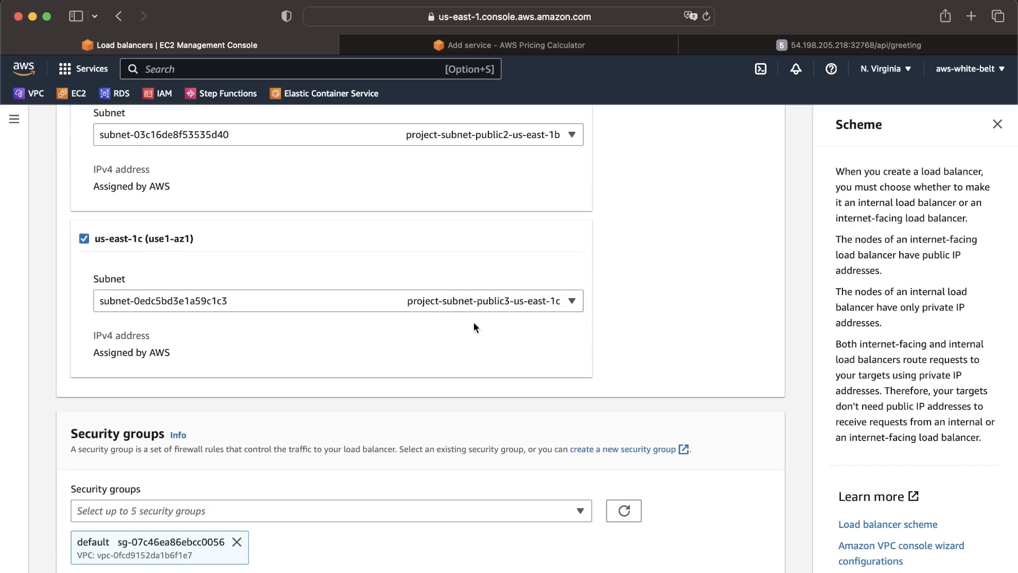
- Remove the default security group, look through the available groups and select default again
{"action": "scroll", "coordinate": [473, 322], "scroll_direction": "down", "scroll_amount": 5}
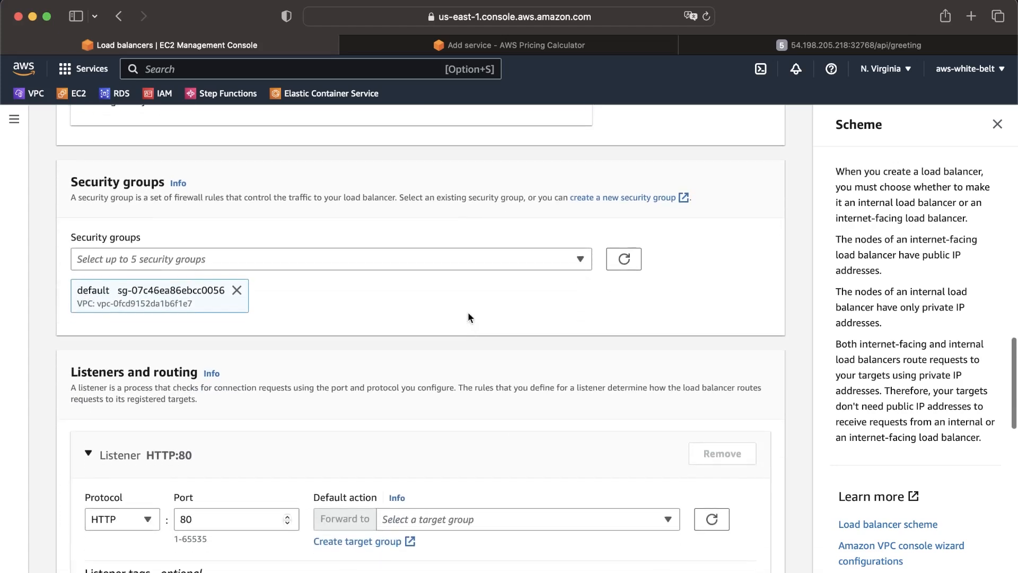
{"action": "left_click", "coordinate": [245, 291]}
{"action": "left_click", "coordinate": [327, 263]}
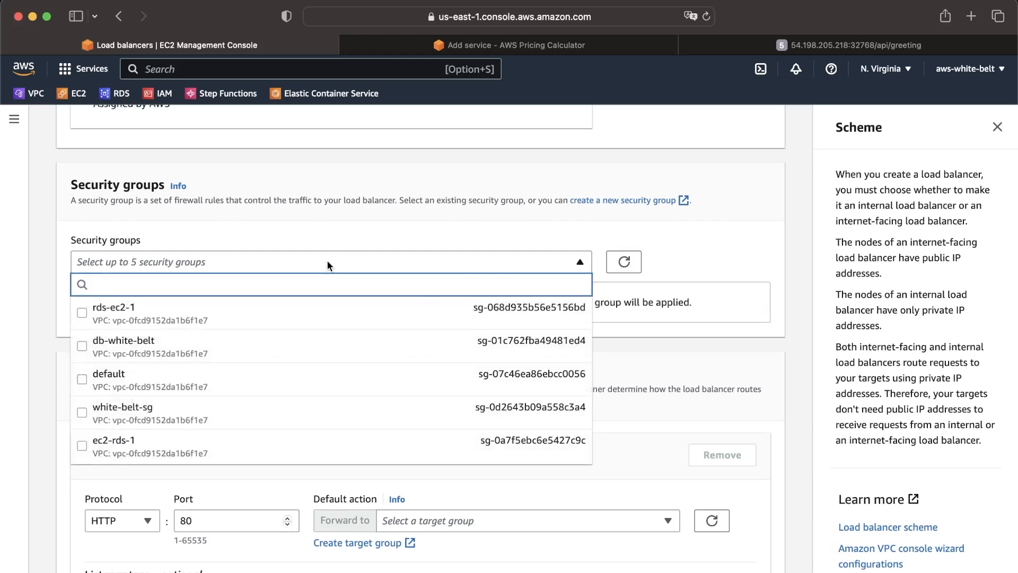
{"action": "scroll", "coordinate": [306, 332], "scroll_direction": "down", "scroll_amount": 5}
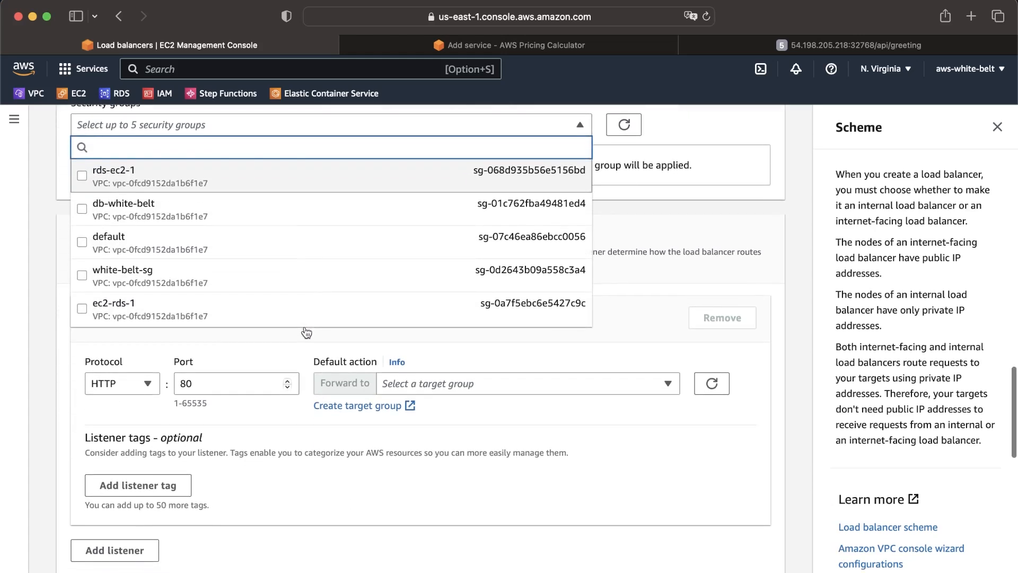
{"action": "scroll", "coordinate": [306, 332], "scroll_direction": "up", "scroll_amount": 2}
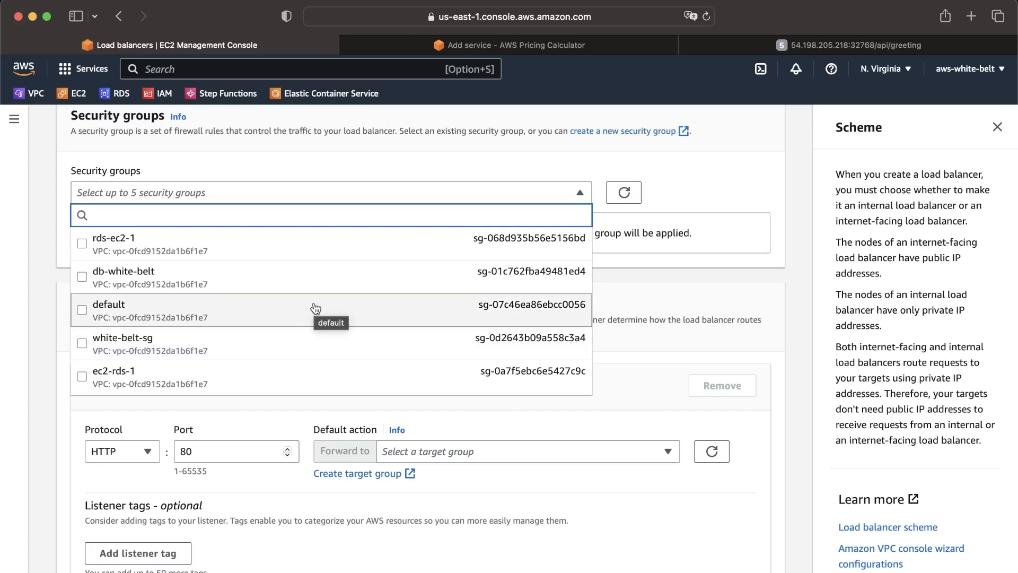
{"action": "left_click", "coordinate": [315, 308]}
{"action": "left_click", "coordinate": [675, 220]}
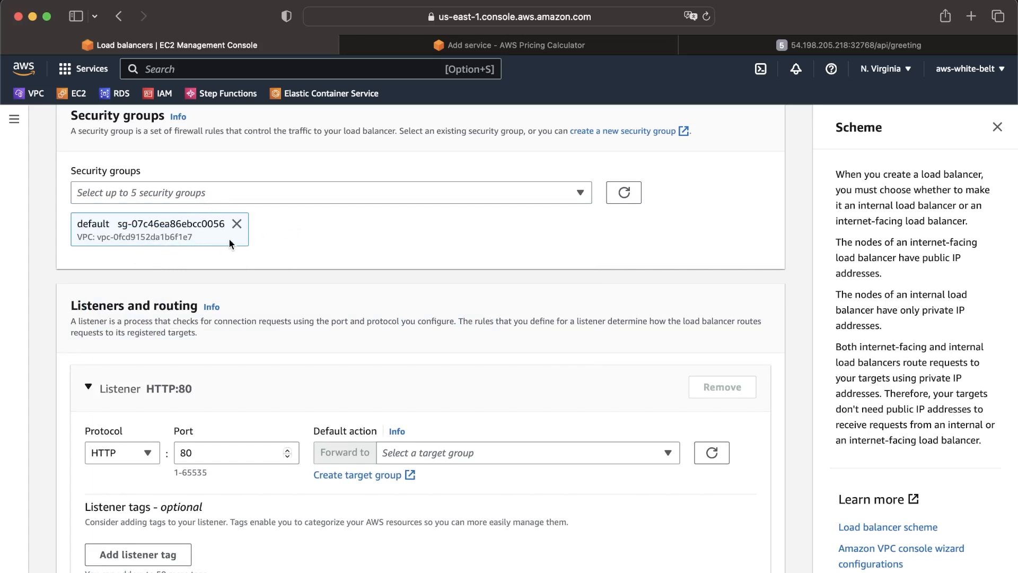
- Set the HTTP:80 listener's default action to forward to greeting-api-target and check its protocol options
{"action": "scroll", "coordinate": [230, 241], "scroll_direction": "down", "scroll_amount": 3}
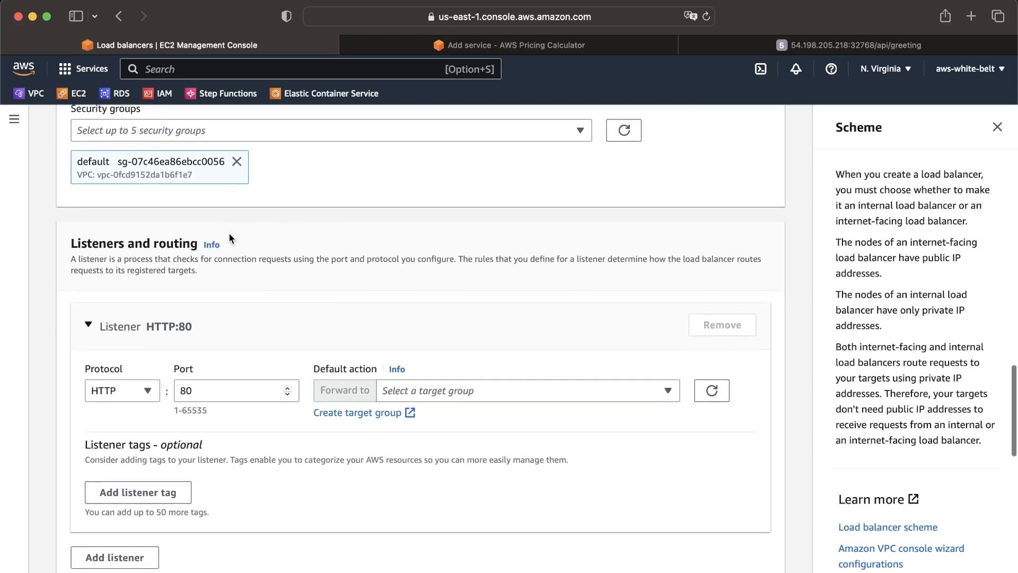
{"action": "scroll", "coordinate": [229, 234], "scroll_direction": "down", "scroll_amount": 2}
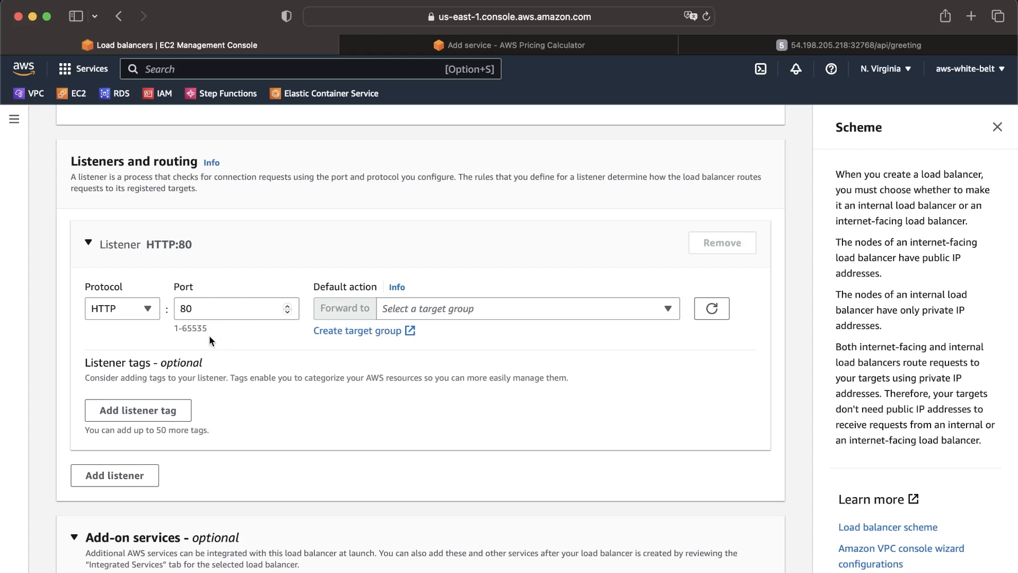
{"action": "left_click", "coordinate": [487, 309]}
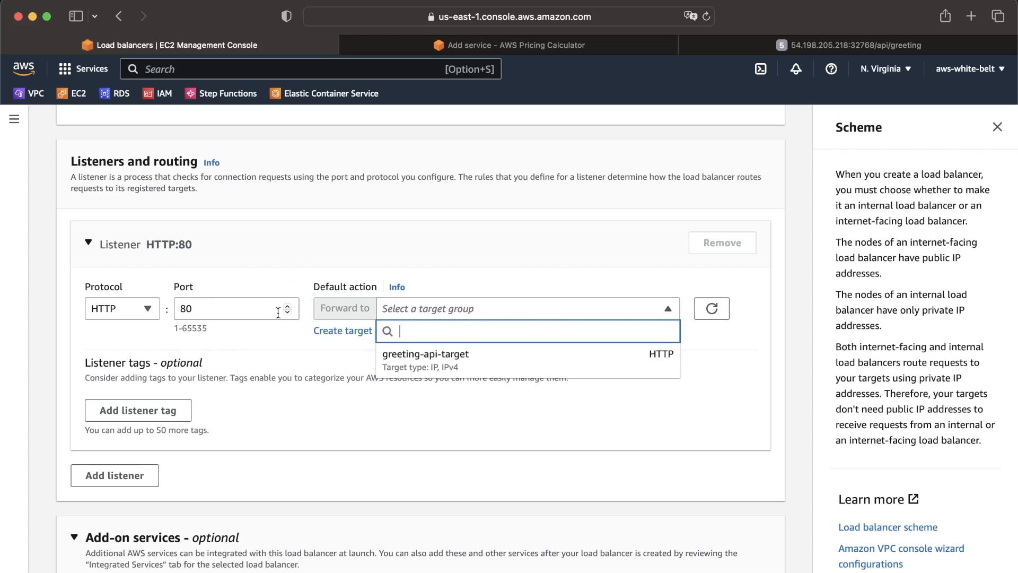
{"action": "left_click", "coordinate": [456, 358]}
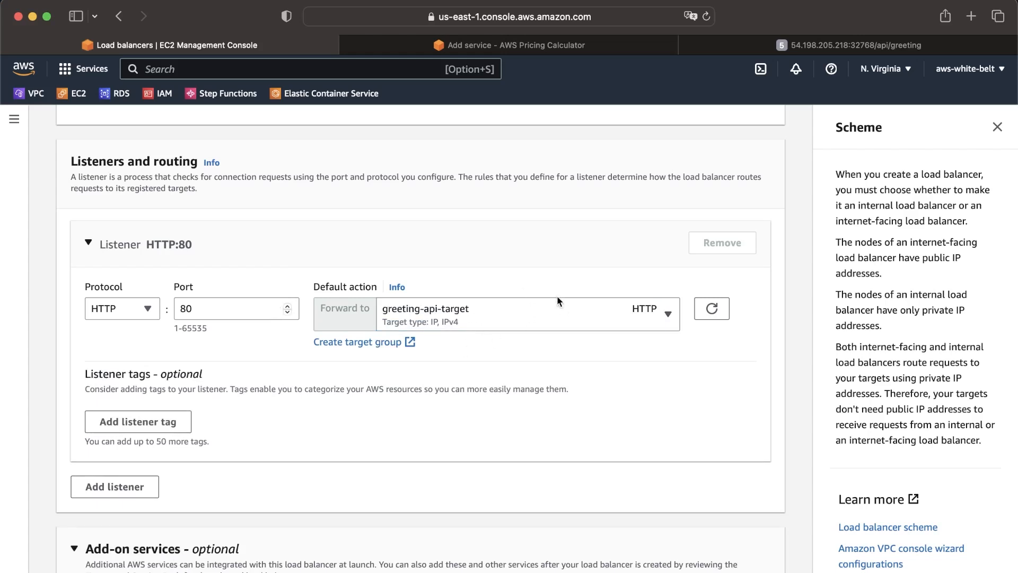
{"action": "scroll", "coordinate": [517, 326], "scroll_direction": "down", "scroll_amount": 2}
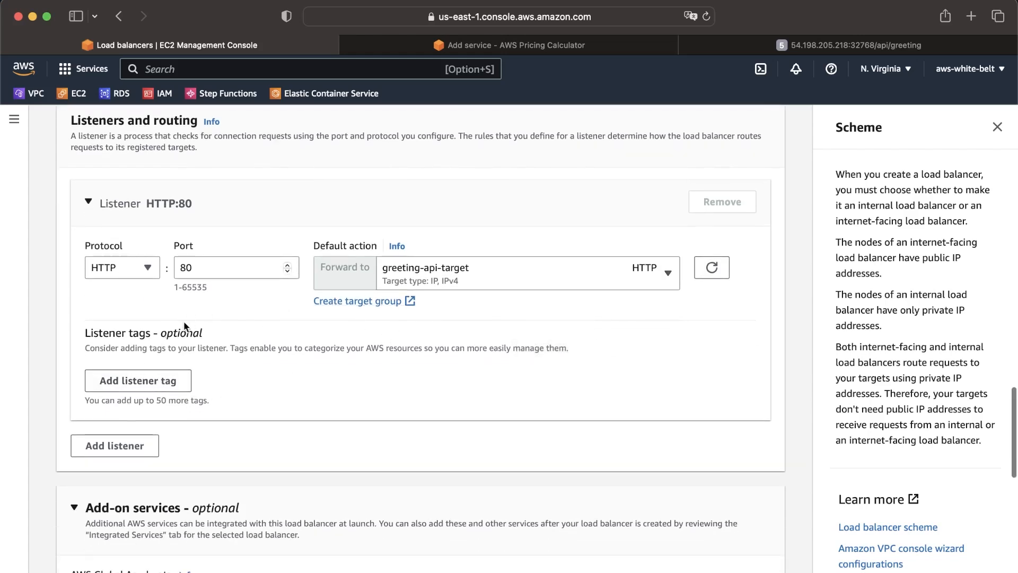
{"action": "left_click", "coordinate": [149, 269]}
{"action": "left_click", "coordinate": [210, 313]}
- Collapse the optional add-on services, review the configuration summary and create the load balancer
{"action": "scroll", "coordinate": [465, 313], "scroll_direction": "down", "scroll_amount": 5}
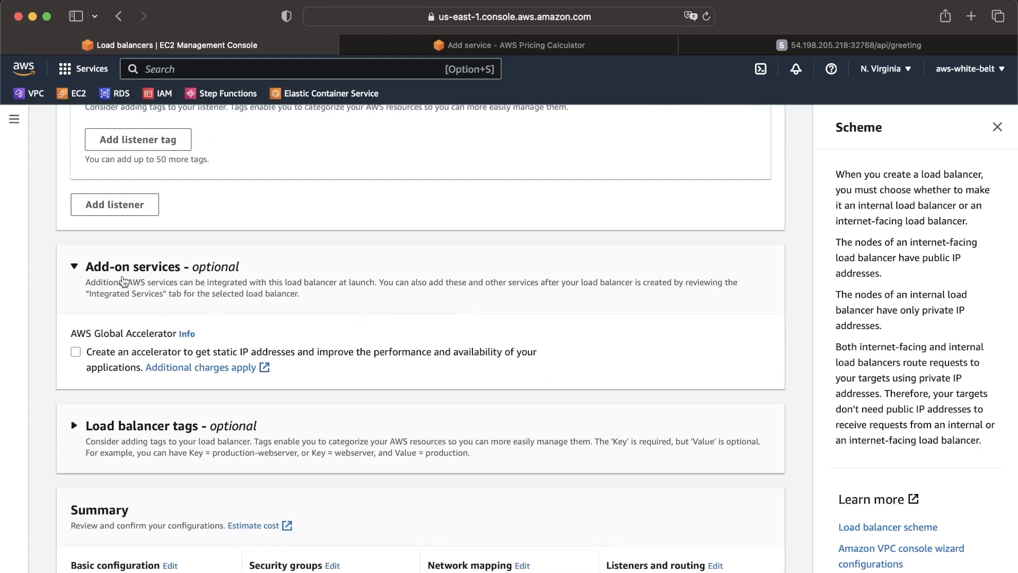
{"action": "left_click", "coordinate": [94, 281]}
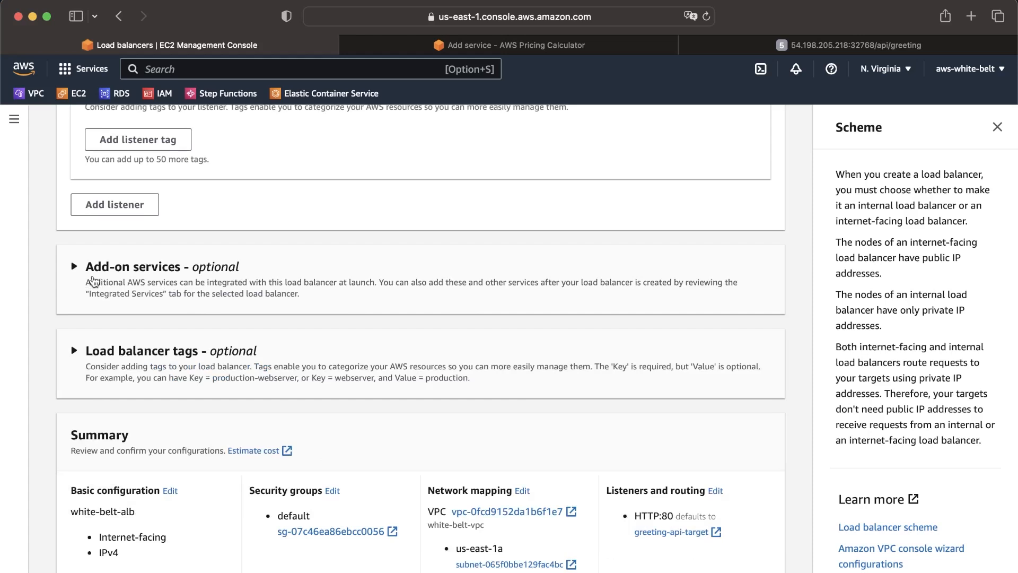
{"action": "scroll", "coordinate": [94, 281], "scroll_direction": "down", "scroll_amount": 5}
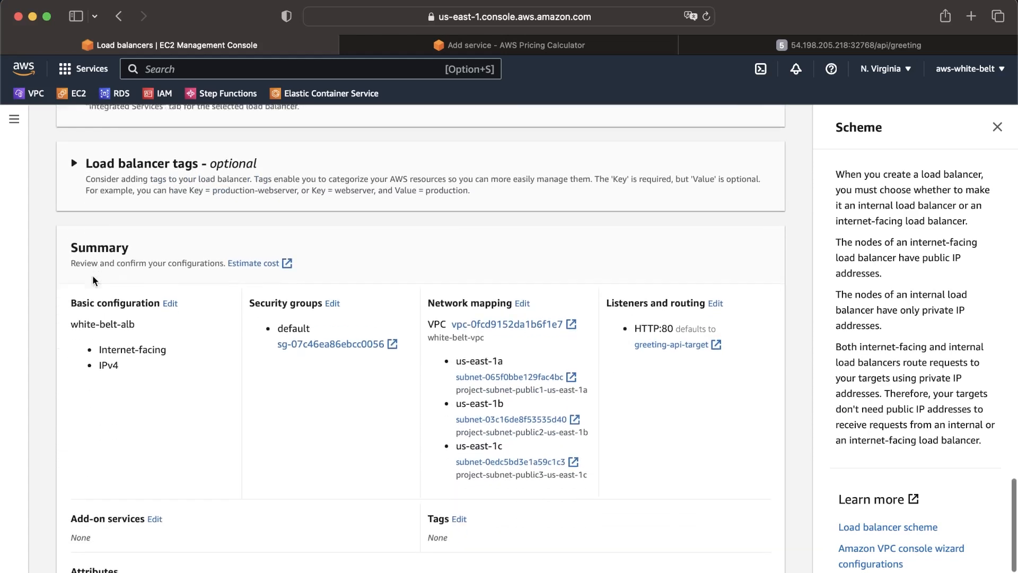
{"action": "scroll", "coordinate": [92, 274], "scroll_direction": "down", "scroll_amount": 3}
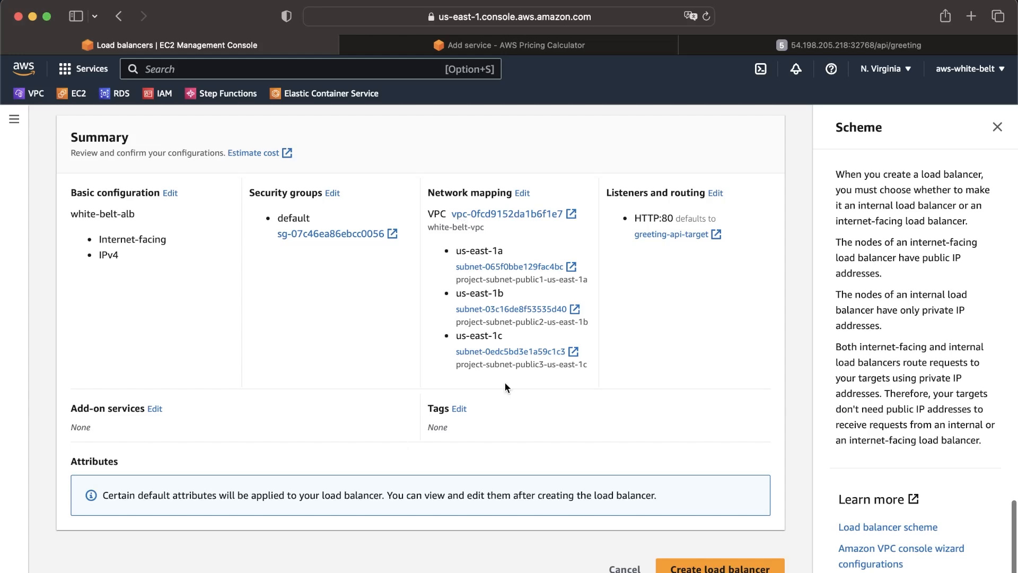
{"action": "left_click", "coordinate": [716, 567]}
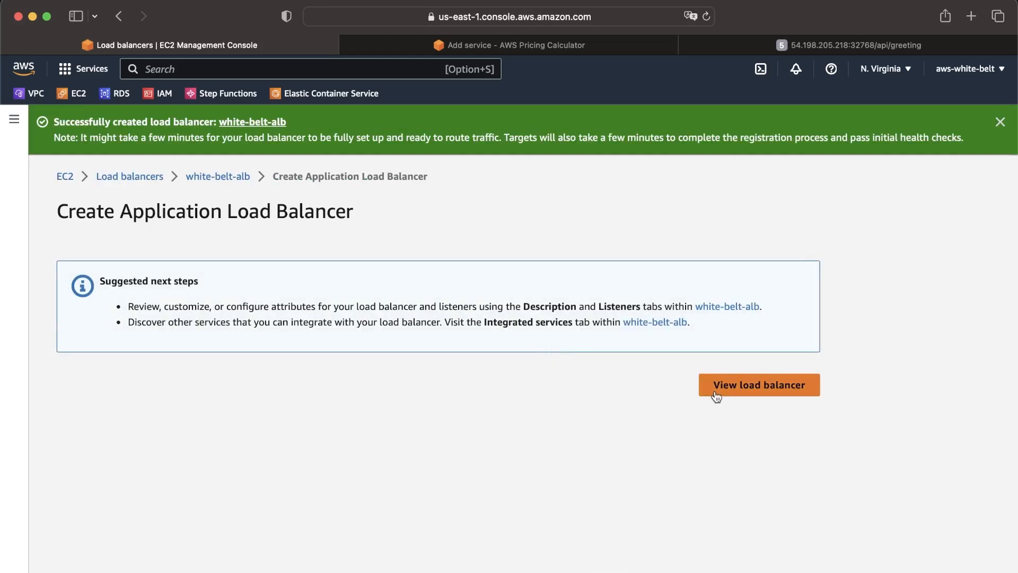
- Look over white-belt-alb's details in the load balancers list and switch to the Keynote architecture slide
{"action": "left_click", "coordinate": [748, 391]}
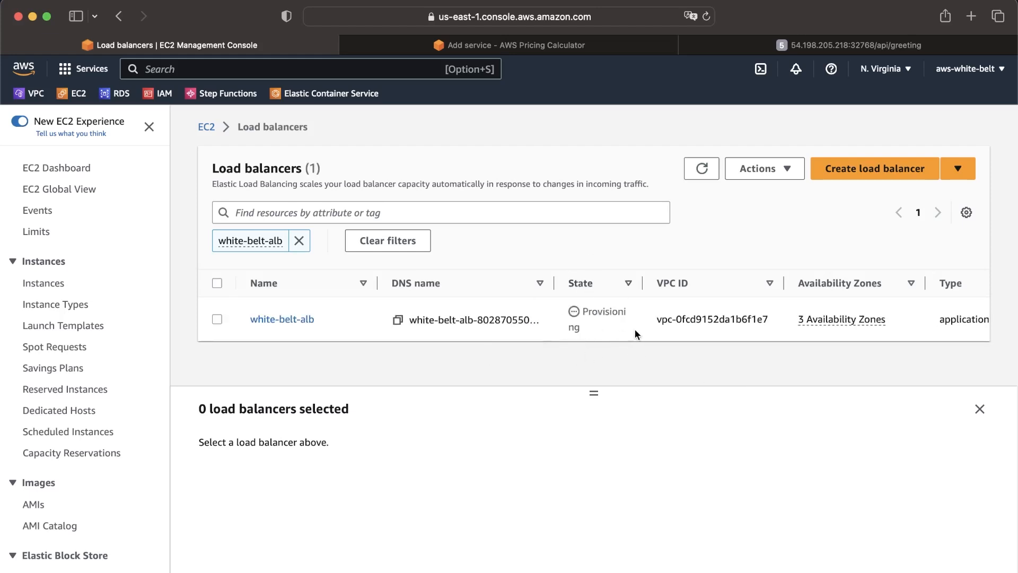
{"action": "scroll", "coordinate": [568, 310], "scroll_direction": "right", "scroll_amount": 5}
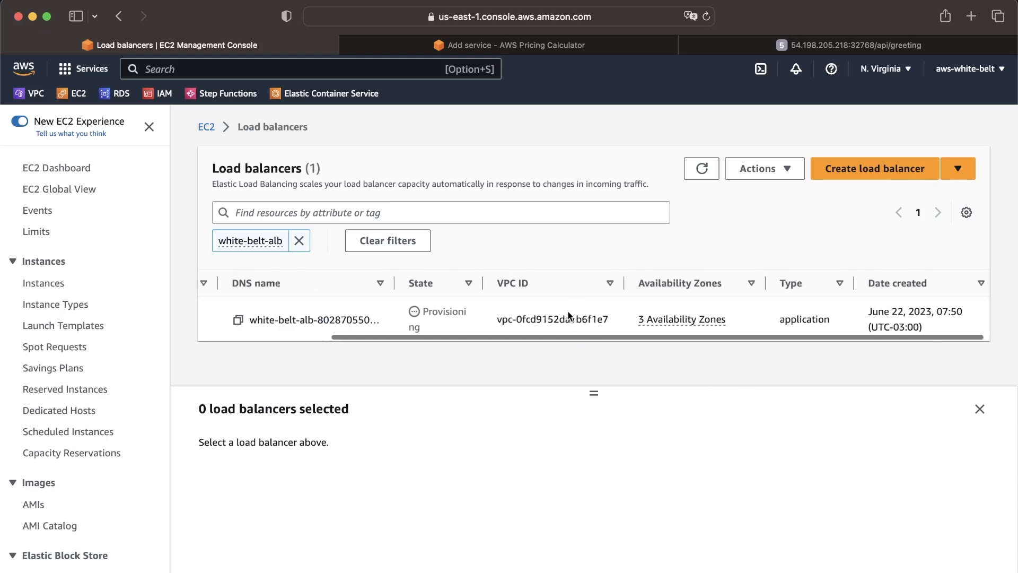
{"action": "scroll", "coordinate": [567, 311], "scroll_direction": "left", "scroll_amount": 5}
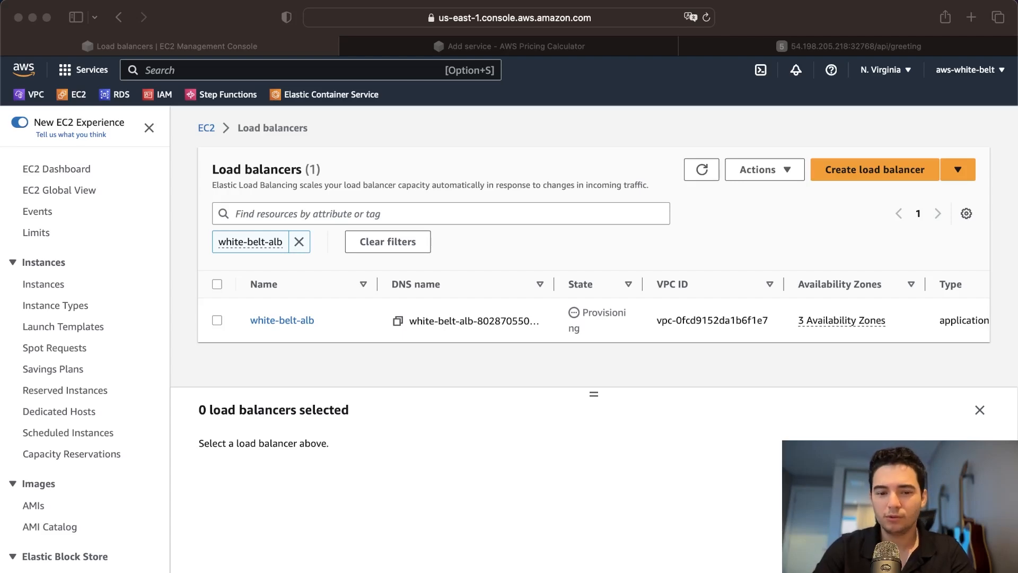
{"action": "key", "text": "ctrl+Left"}
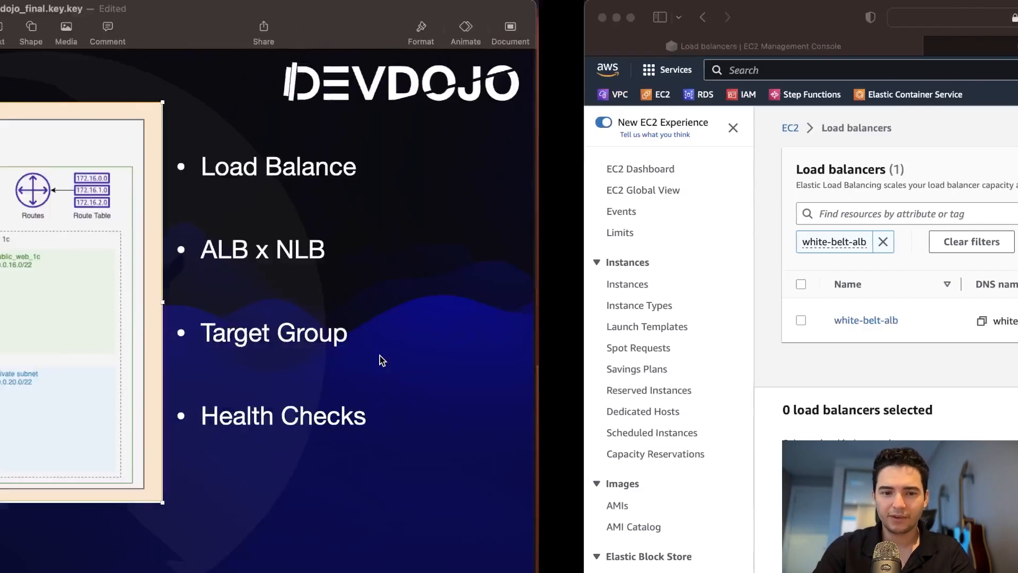